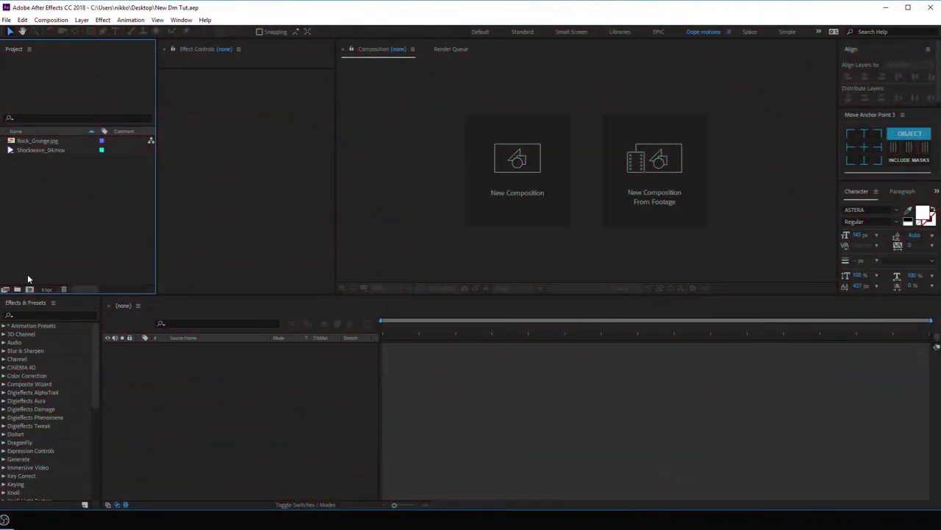
- Create a 1920×1080, 25 fps, 10-second composition named 'Final'
left_click(471, 193)
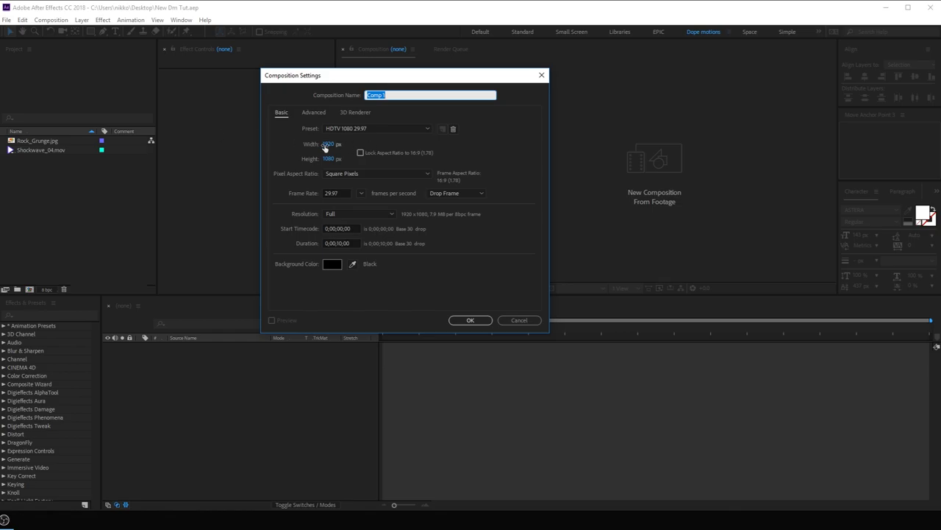
left_click(361, 193)
left_click(371, 261)
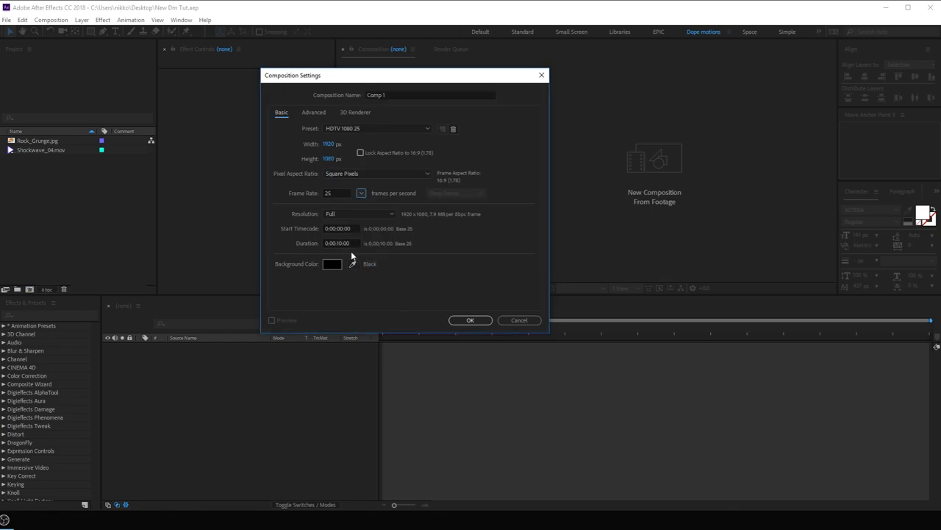
left_click(395, 94)
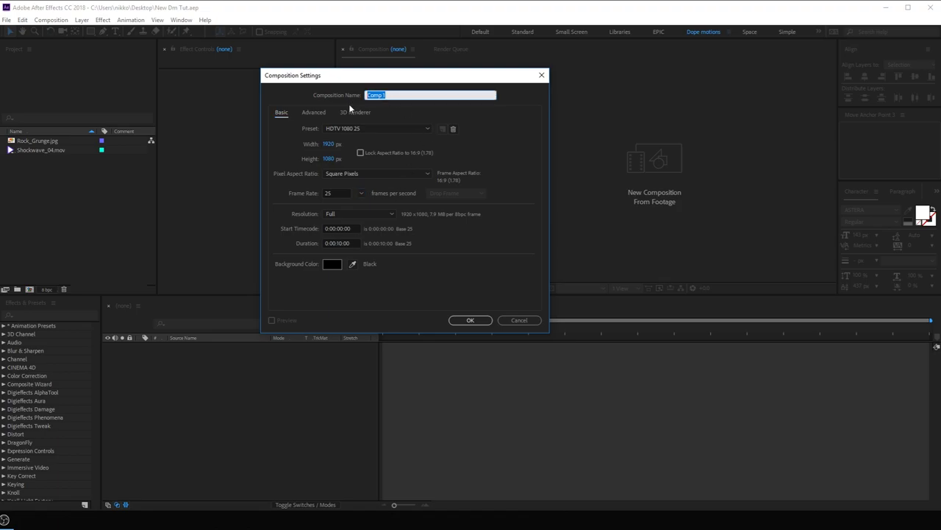
type("Final")
left_click(471, 320)
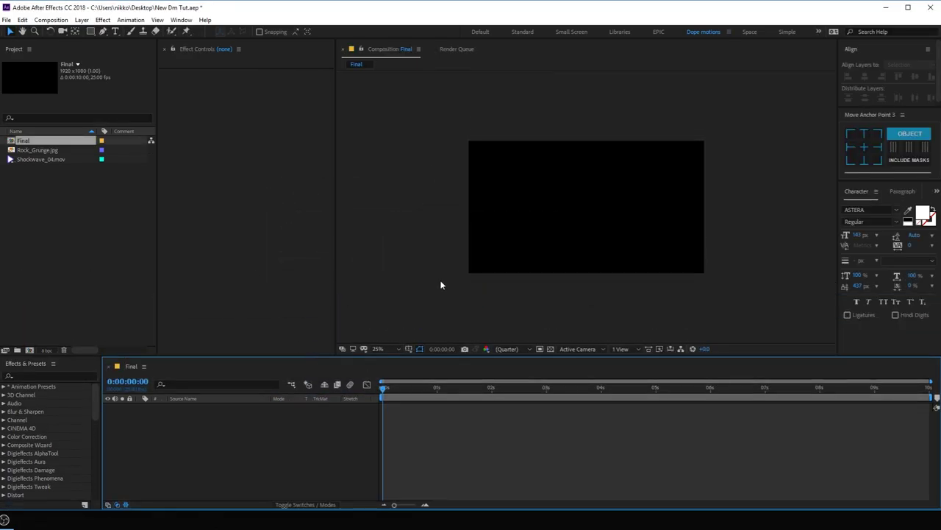
- Add a text layer reading 'CINEMATIC' in the Final composition
left_click(116, 31)
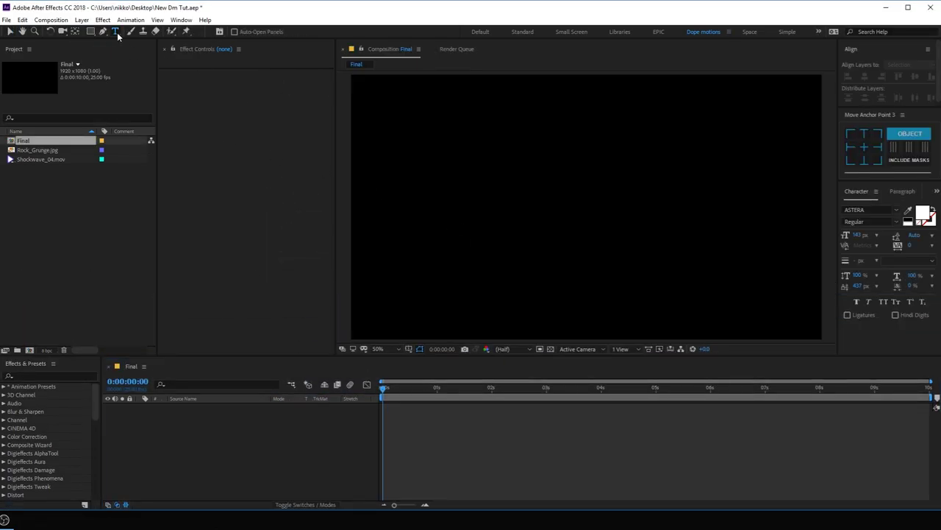
left_click(515, 208)
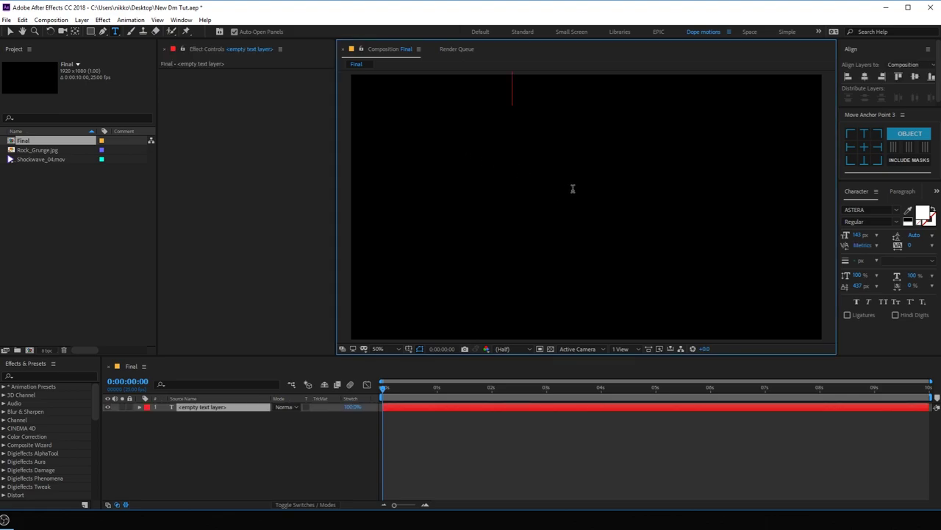
type("C")
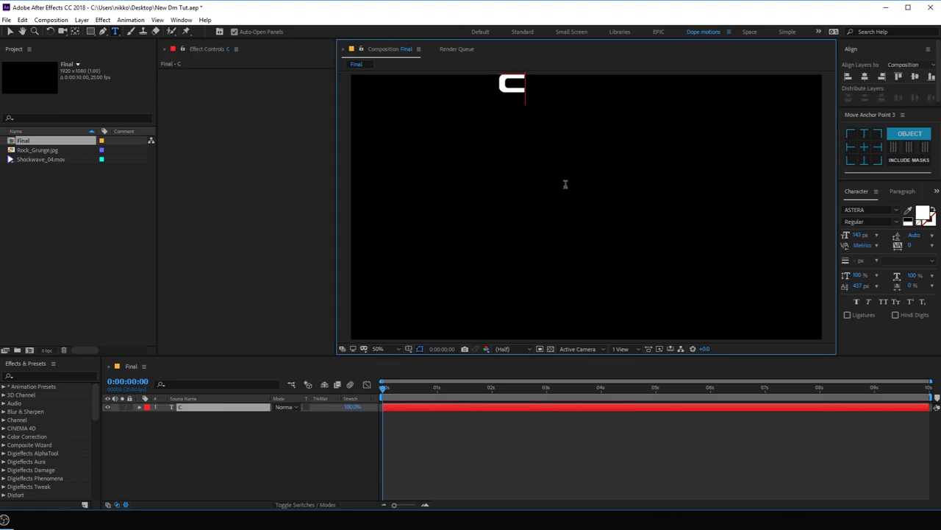
type("INEMATIC")
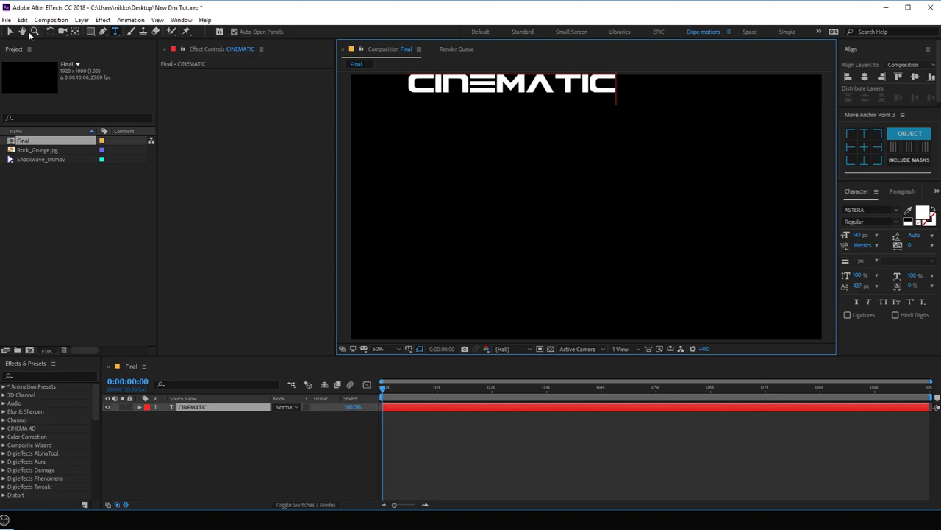
type("v")
key("BackSpace")
key("Escape")
key("v")
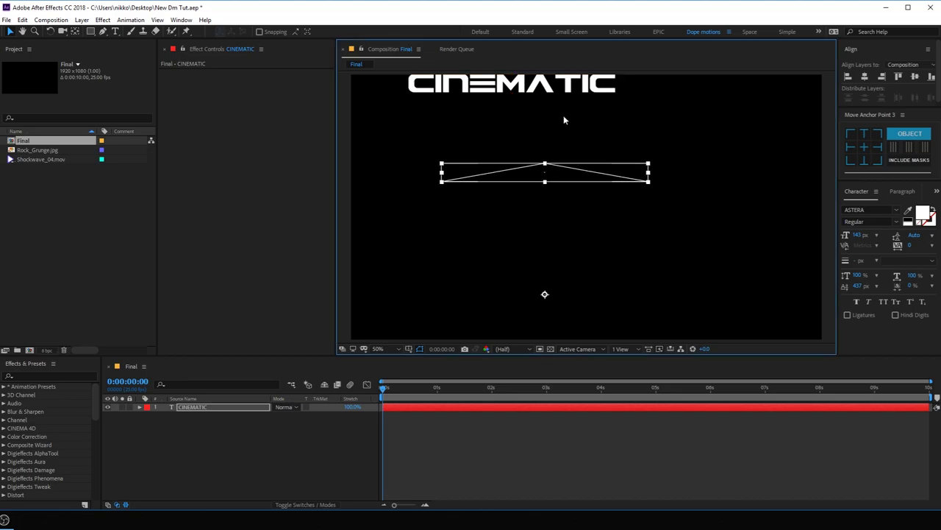
- Centre CINEMATIC horizontally and vertically, with its anchor point centred on the text
left_click(865, 78)
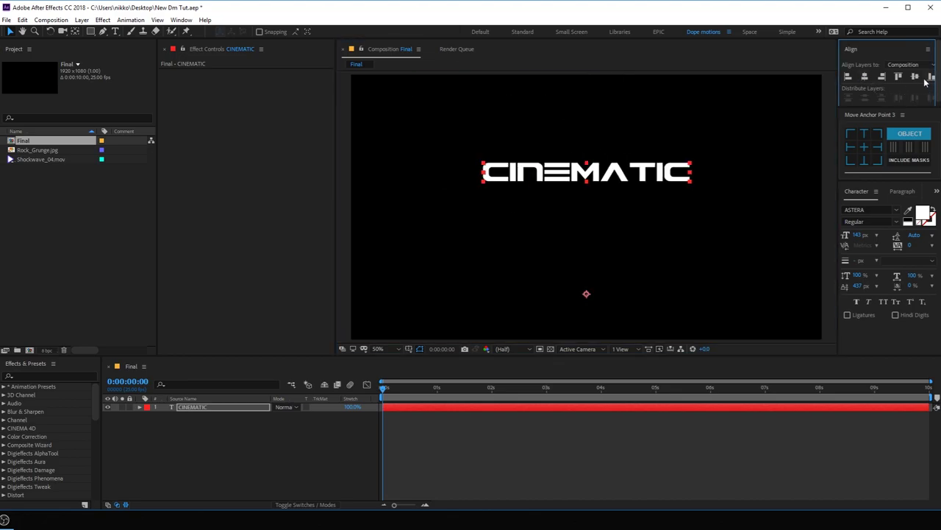
left_click(915, 77)
left_click(864, 147)
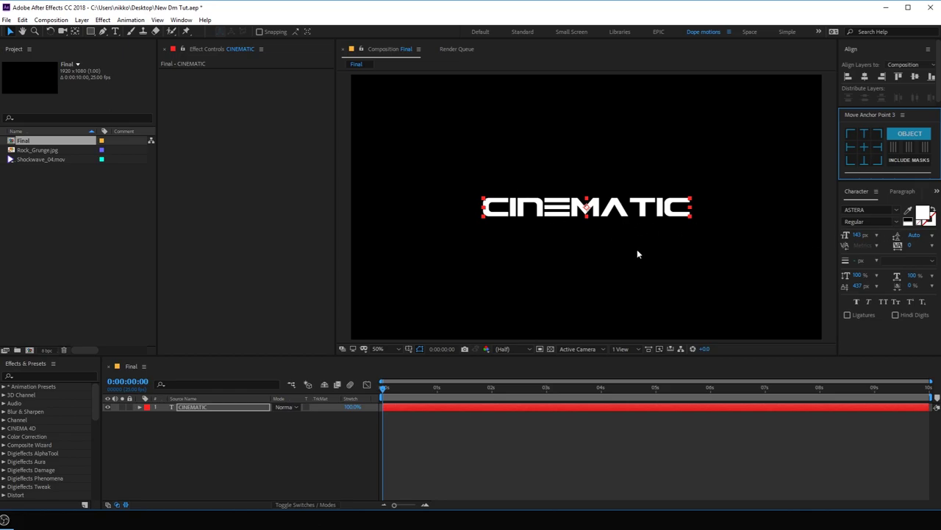
left_click(219, 468)
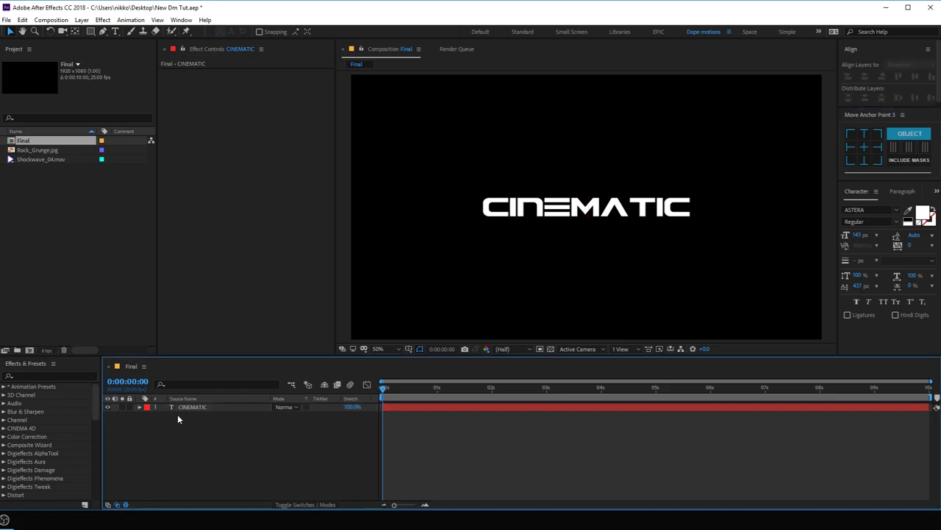
left_click(184, 407)
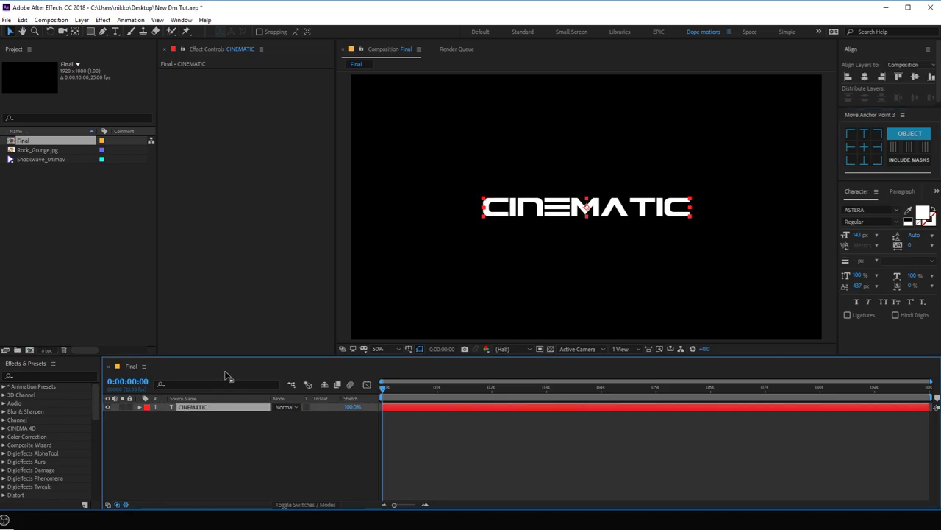
- Add a Gradient Overlay layer style to the CINEMATIC layer
left_click(82, 20)
mouse_move(188, 270)
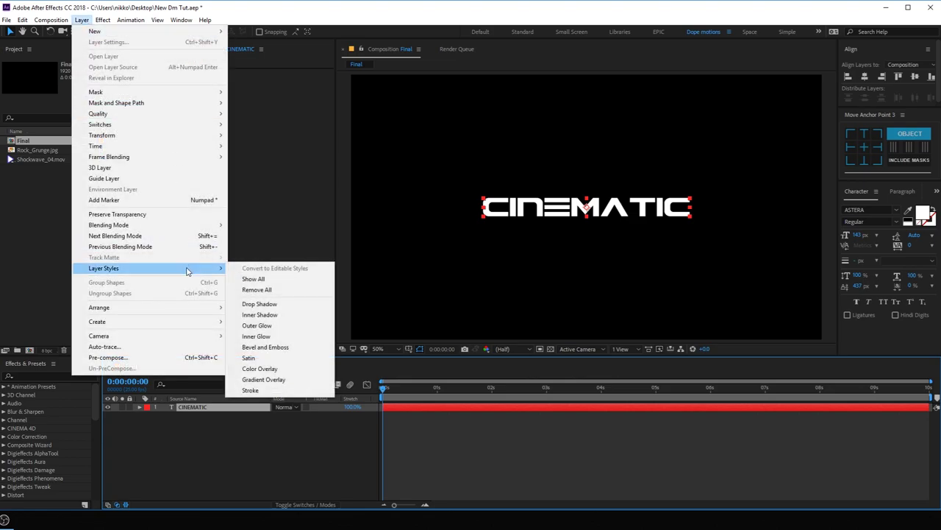
left_click(274, 378)
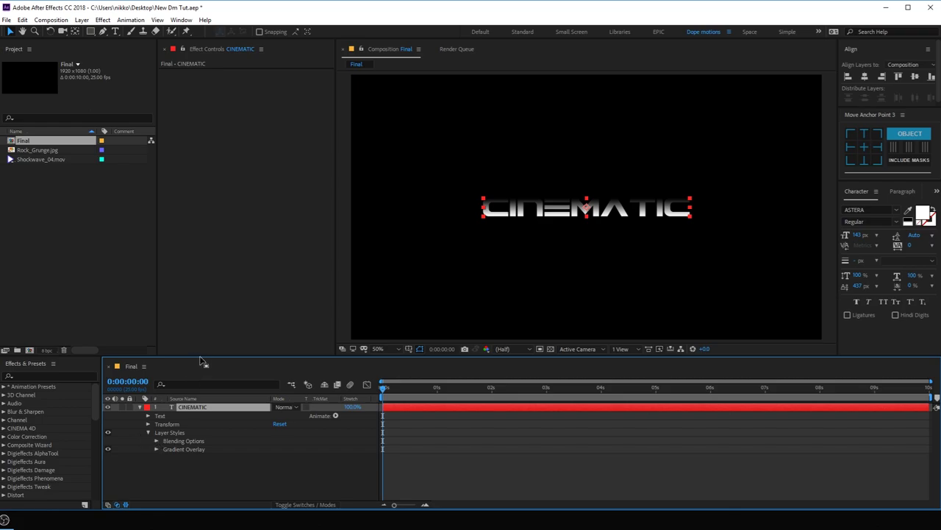
left_click_drag(203, 361, 226, 296)
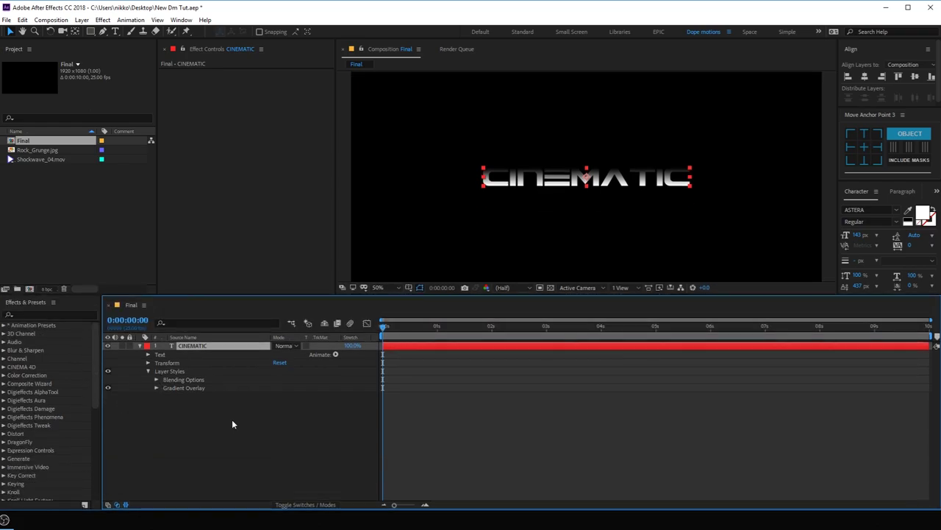
left_click(156, 389)
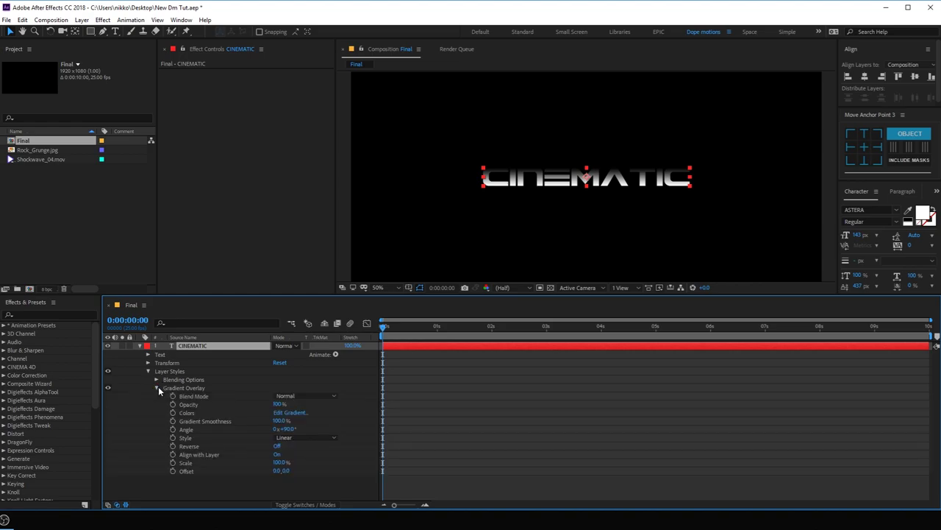
left_click(291, 413)
- Edit the gradient: add a dark grey stop near 23% and lighten the right stop to light grey
double_click(56, 47)
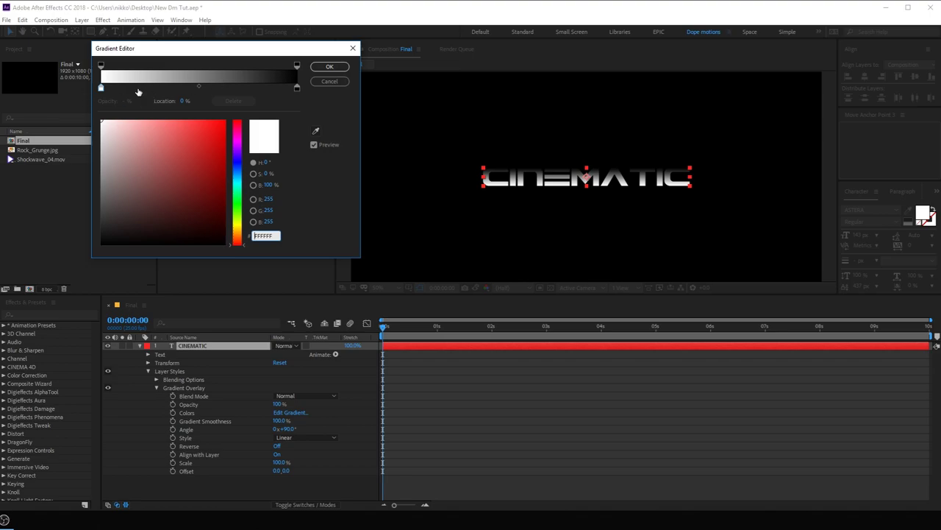
left_click_drag(138, 89, 146, 90)
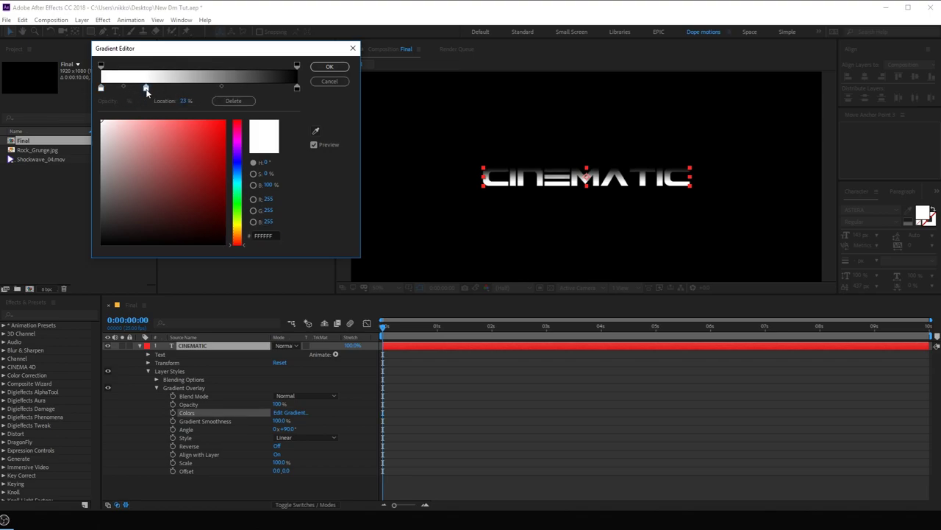
left_click_drag(117, 164, 81, 210)
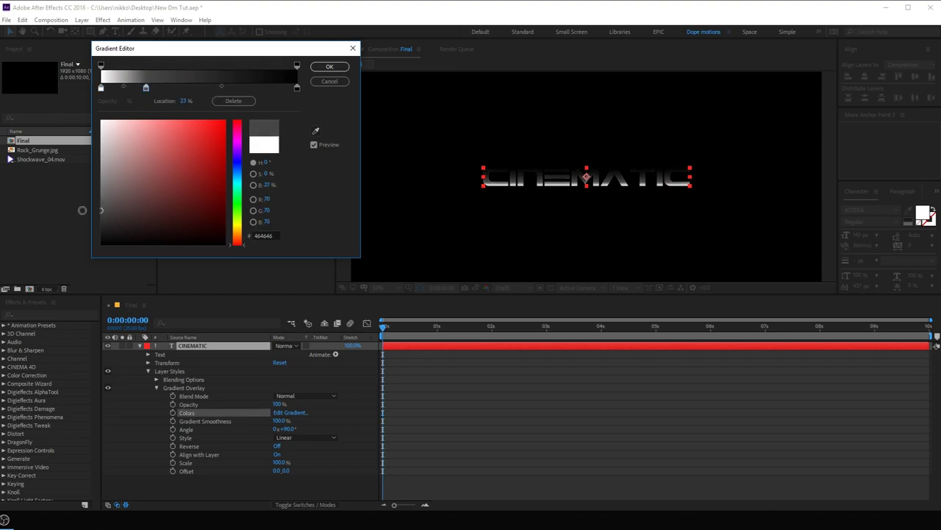
left_click(297, 88)
left_click_drag(119, 148, 91, 137)
left_click(330, 67)
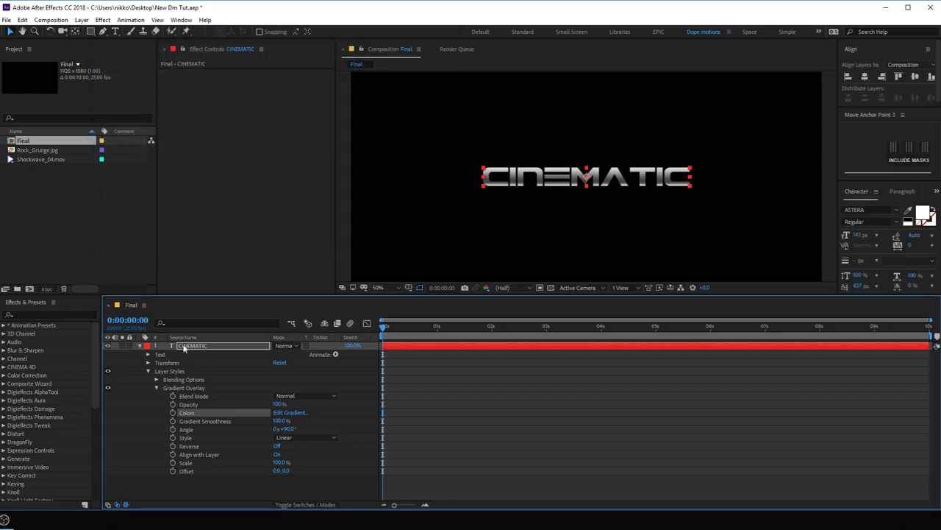
left_click(141, 347)
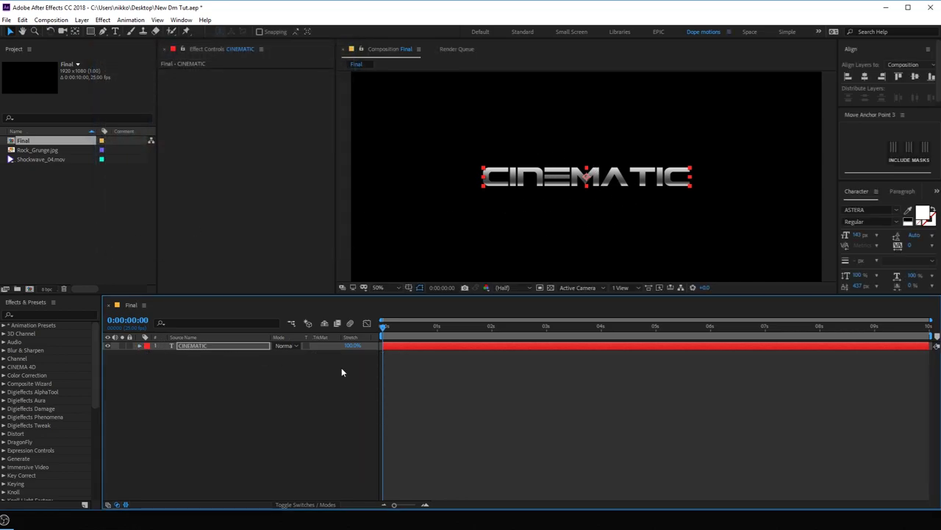
- Add a Bevel and Emboss layer style to the CINEMATIC layer
left_click(201, 350)
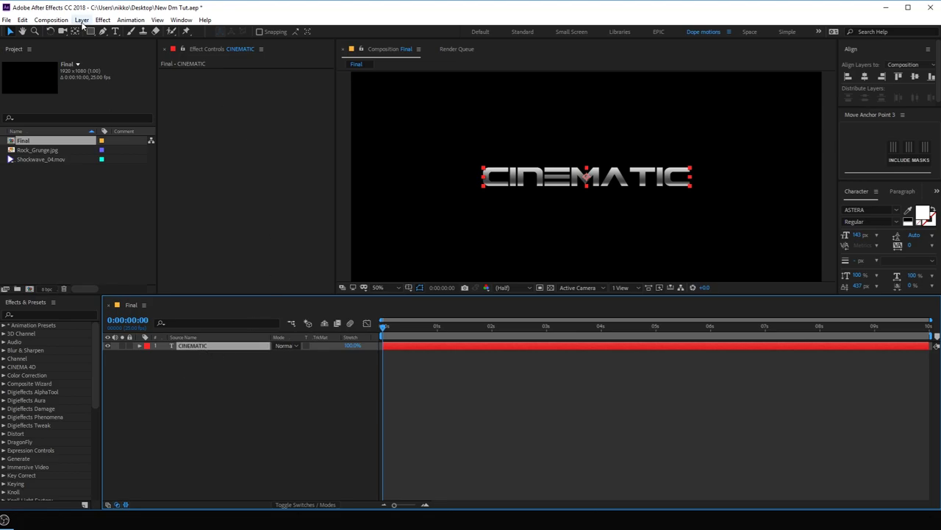
left_click(81, 20)
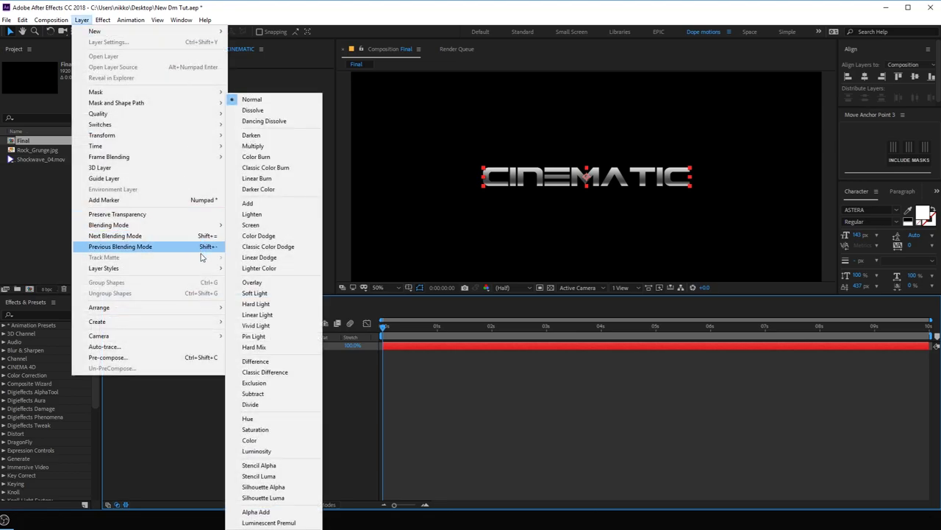
mouse_move(208, 270)
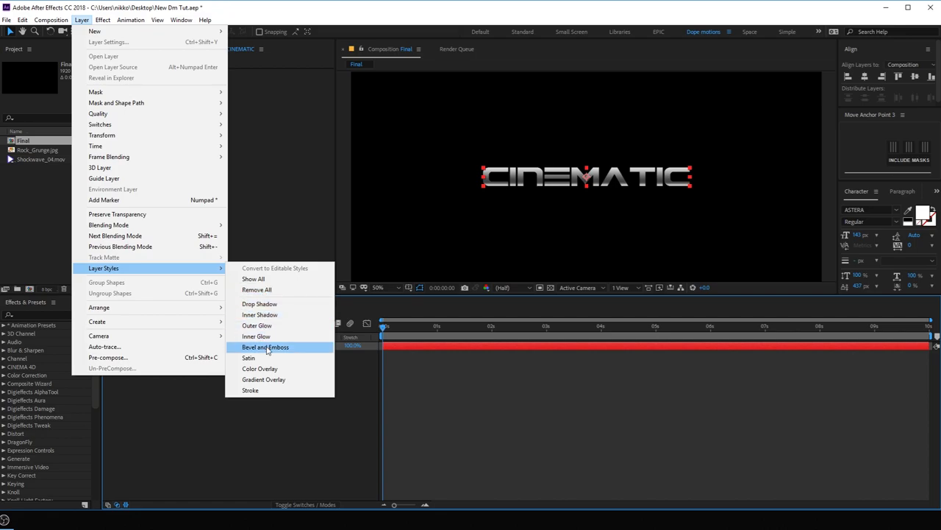
left_click(267, 348)
key("period")
key("period")
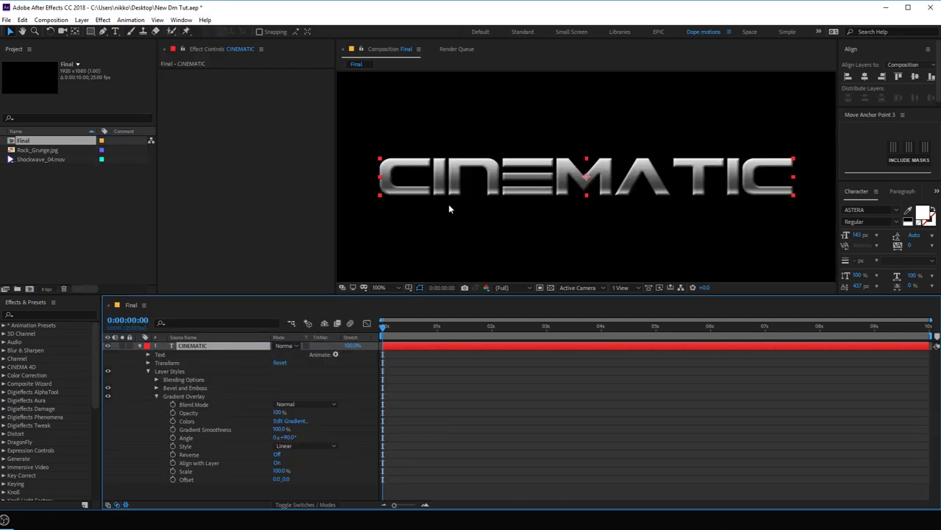
- Set the Bevel and Emboss size to 2, then collapse and reselect the CINEMATIC layer
left_click(155, 397)
left_click(156, 387)
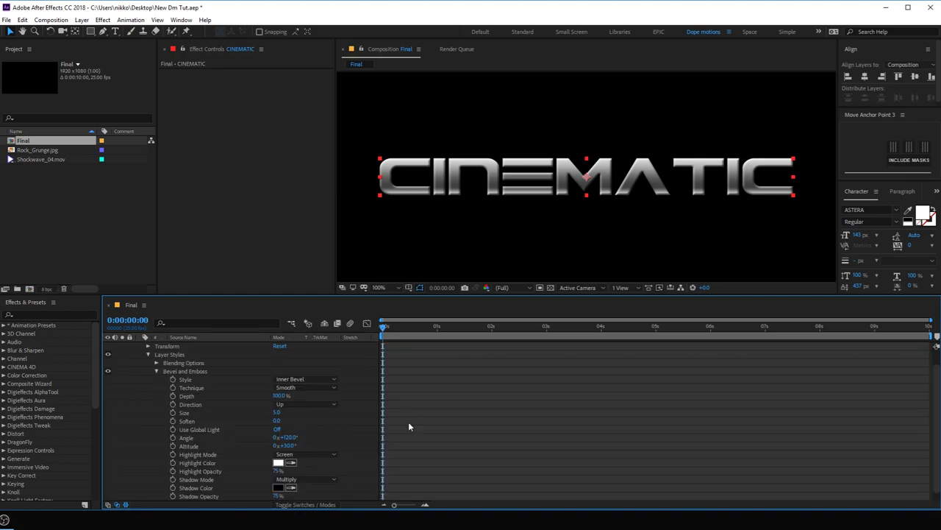
left_click(280, 413)
type("2")
key("Return")
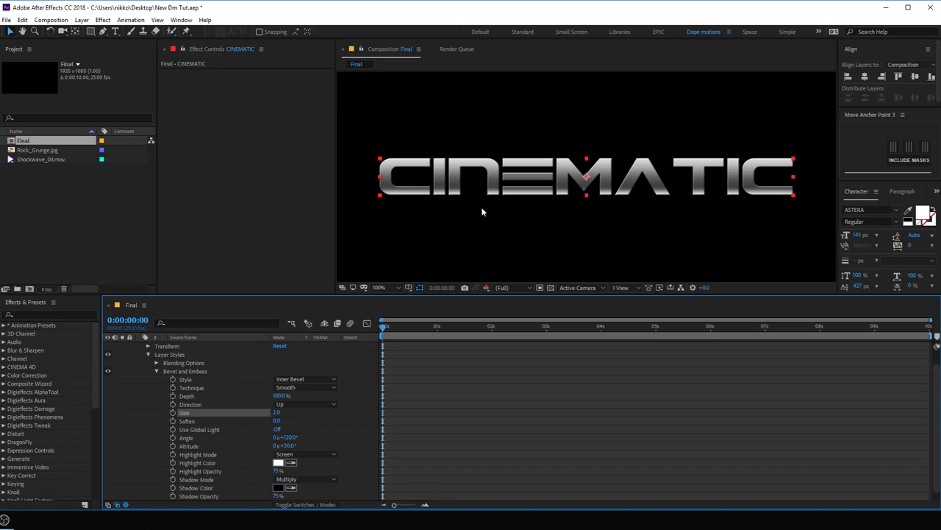
scroll(146, 364, "up", 1)
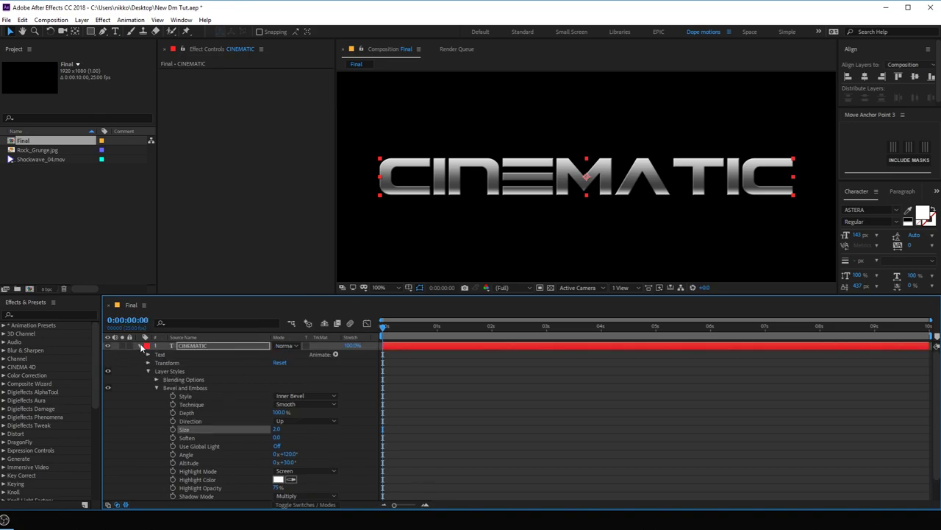
left_click(141, 347)
key("comma")
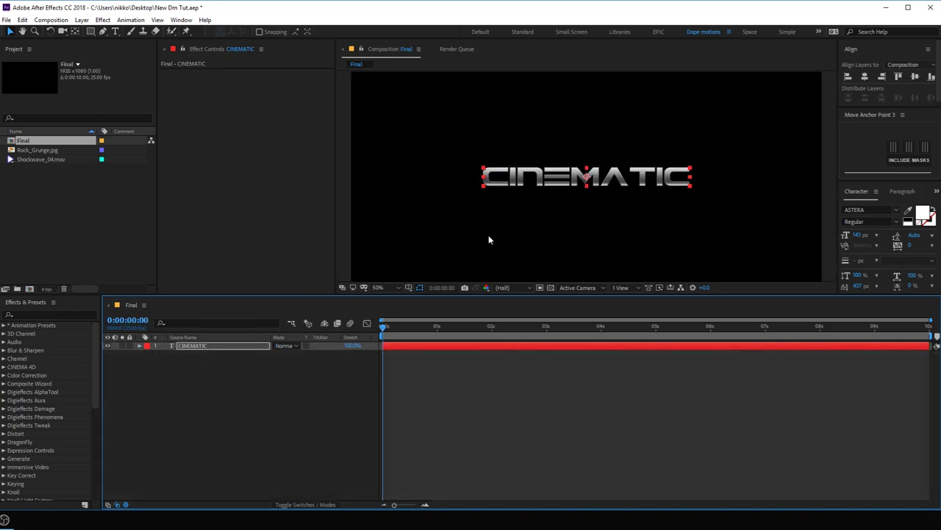
left_click_drag(165, 378, 195, 344)
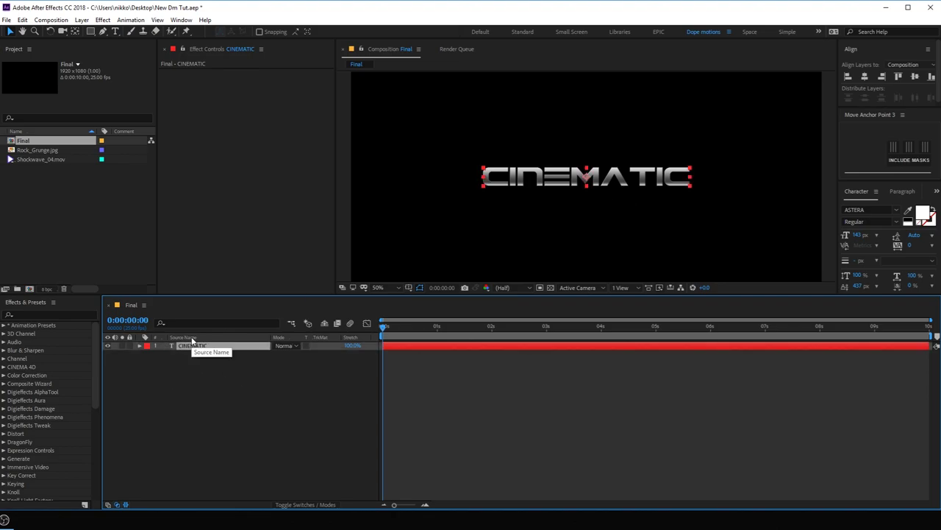
- Pre-compose the CINEMATIC layer into a new composition named 'Text'
key("ctrl+shift+c")
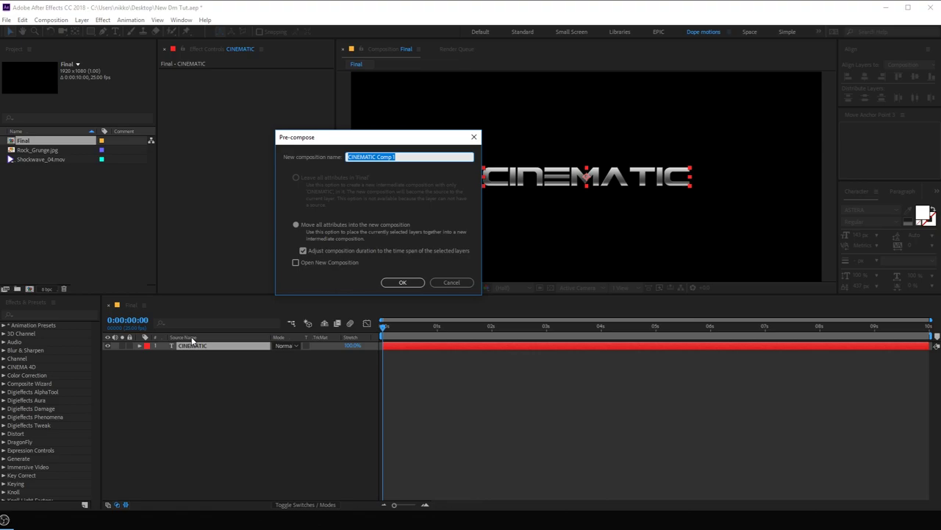
type("Text")
left_click(400, 283)
left_click(225, 400)
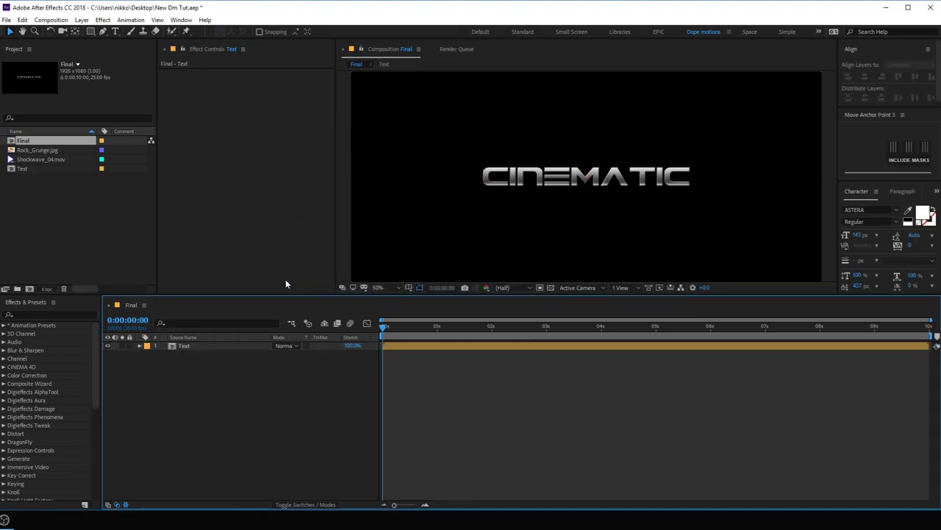
left_click_drag(290, 295, 290, 363)
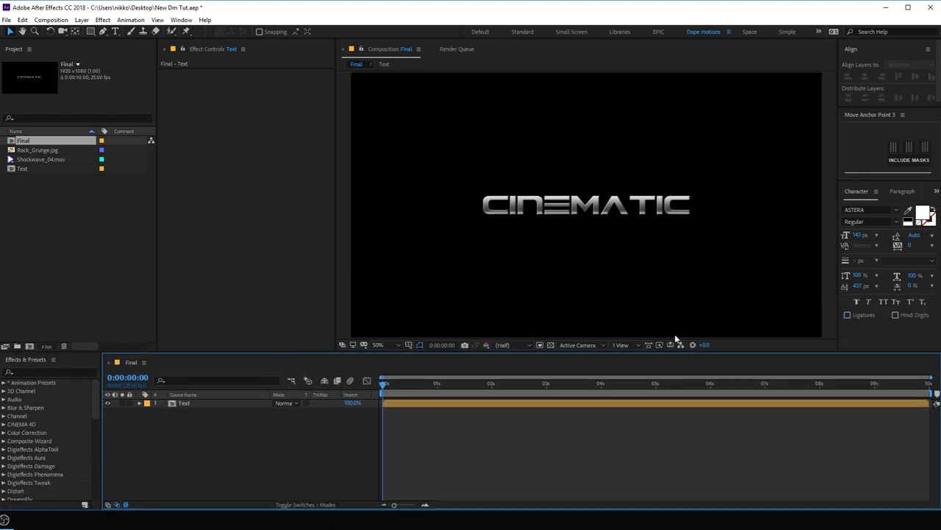
- Apply the Card Wipe effect to the Text layer through the effect search
left_click(191, 403)
key("ctrl+space")
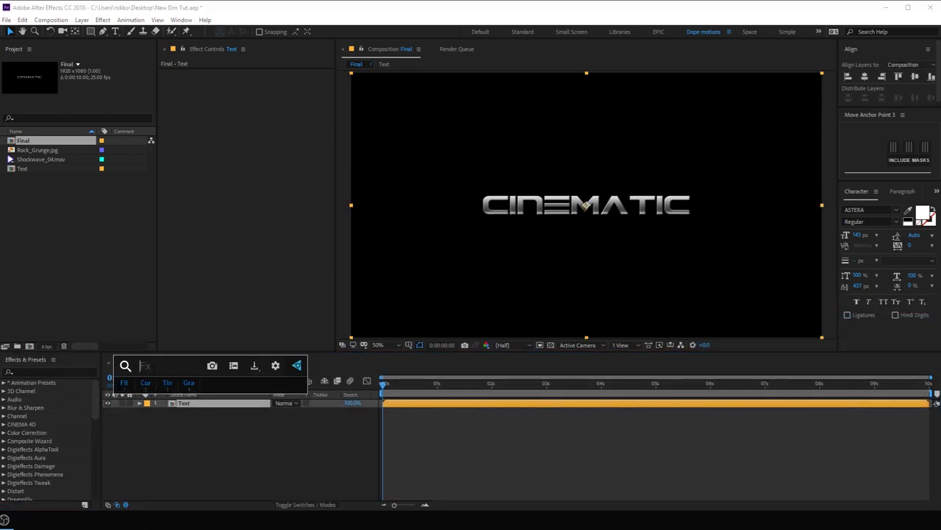
type("cc ca")
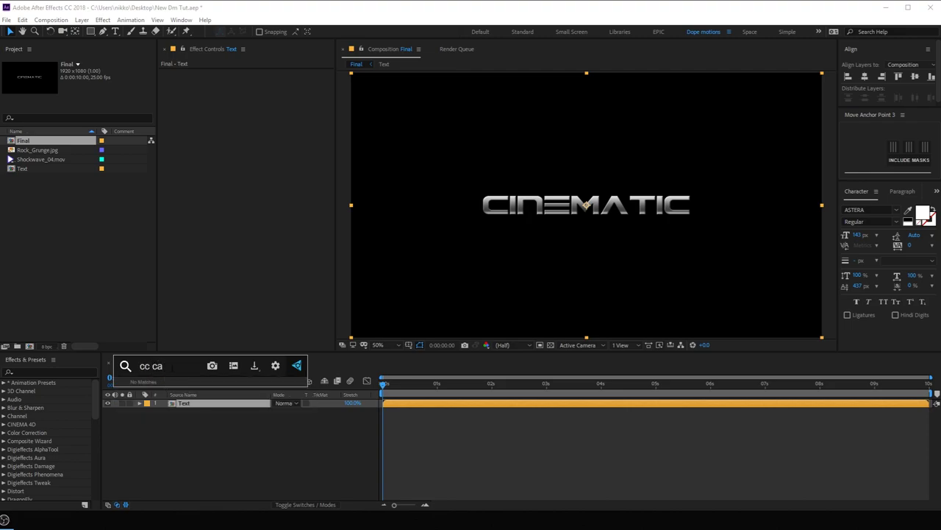
key("BackSpace")
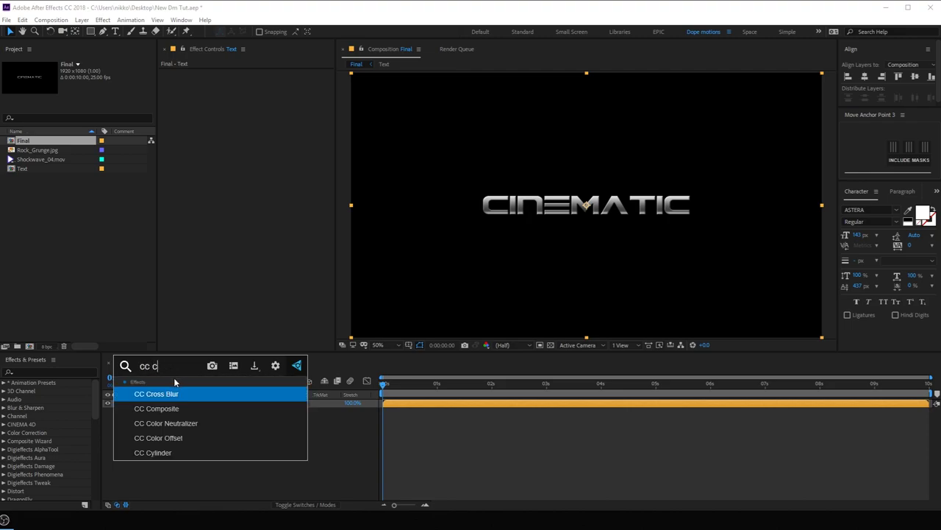
key("ctrl+a")
type("ca")
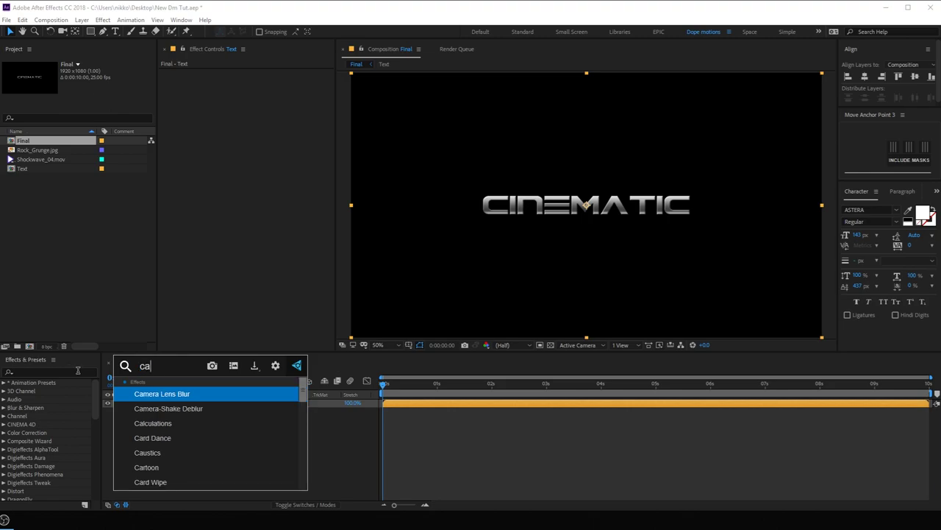
left_click(168, 481)
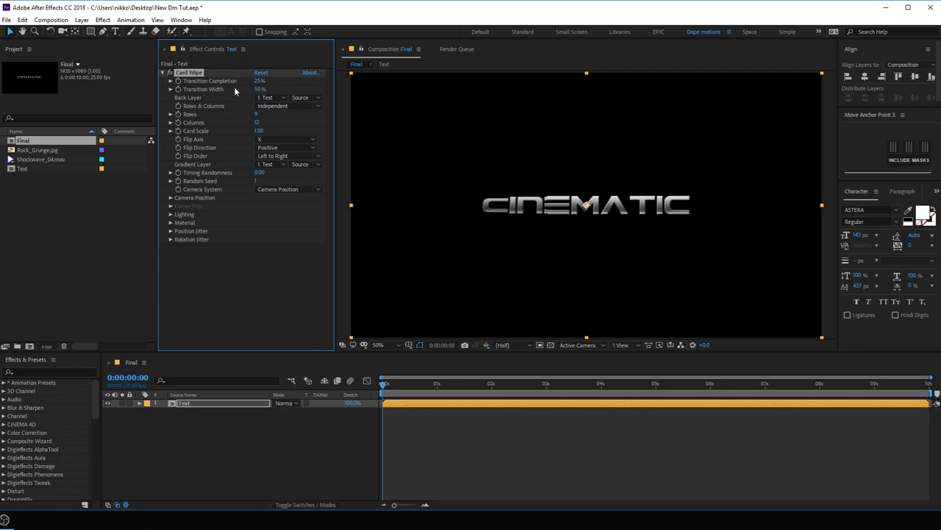
- Set Card Wipe completion to 50%, width 20%, 60 rows and 40 columns
left_click(260, 81)
type("50")
key("Return")
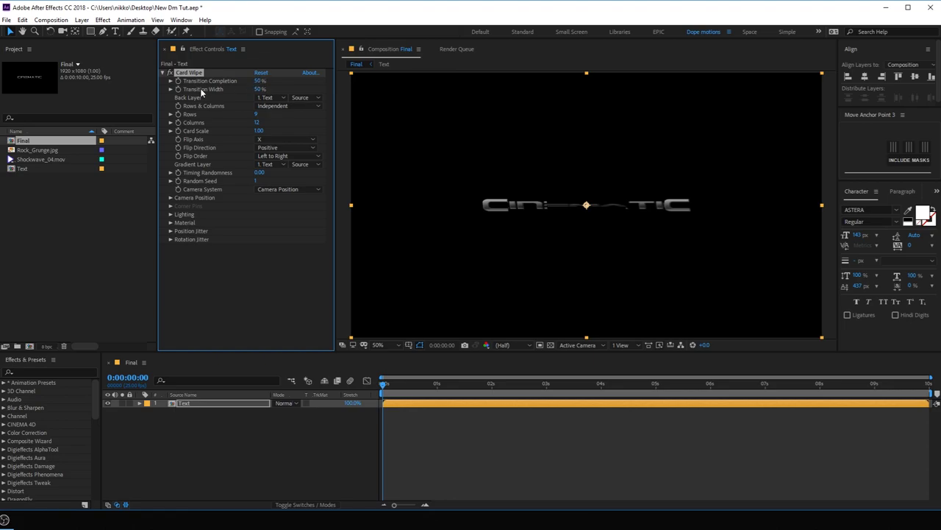
left_click(259, 89)
key("Return")
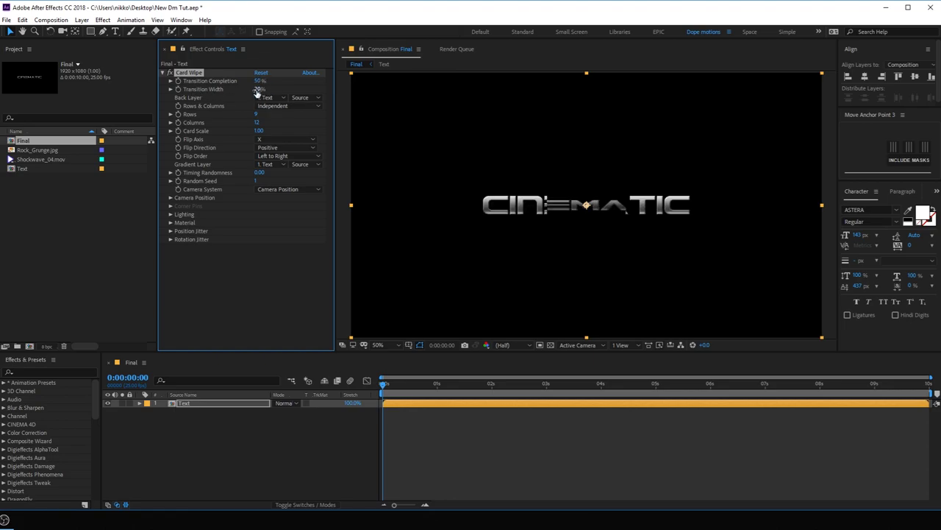
left_click(256, 115)
type("60")
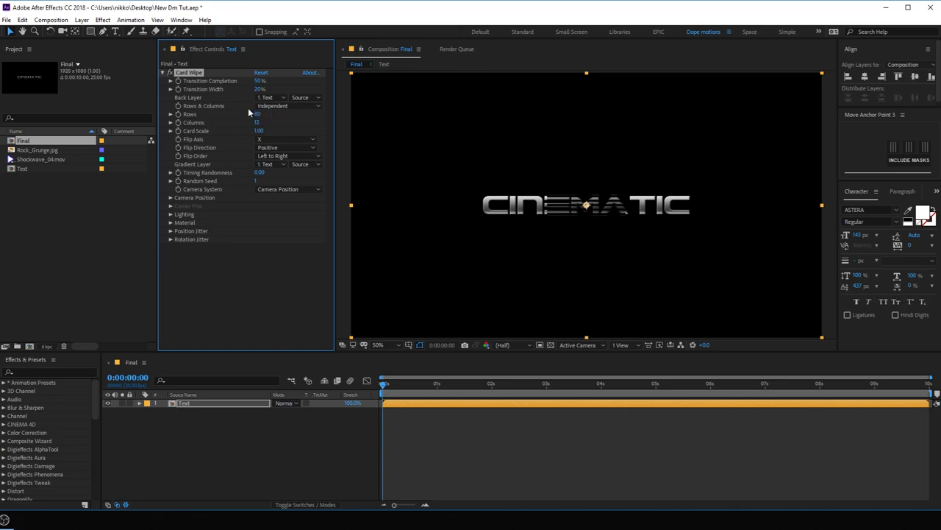
left_click(259, 123)
type("60")
left_click(309, 129)
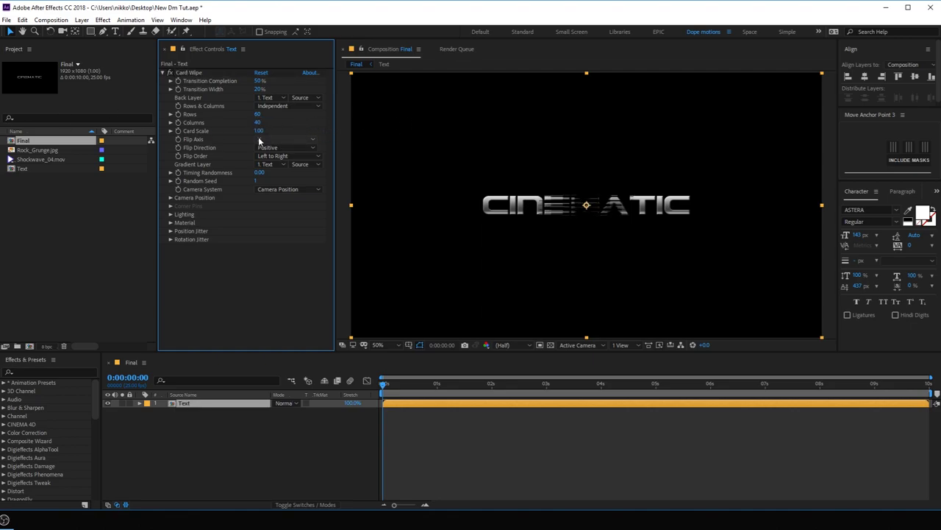
- Set Back Layer and Gradient Layer to None and Flip Order to Right to Left
left_click(271, 97)
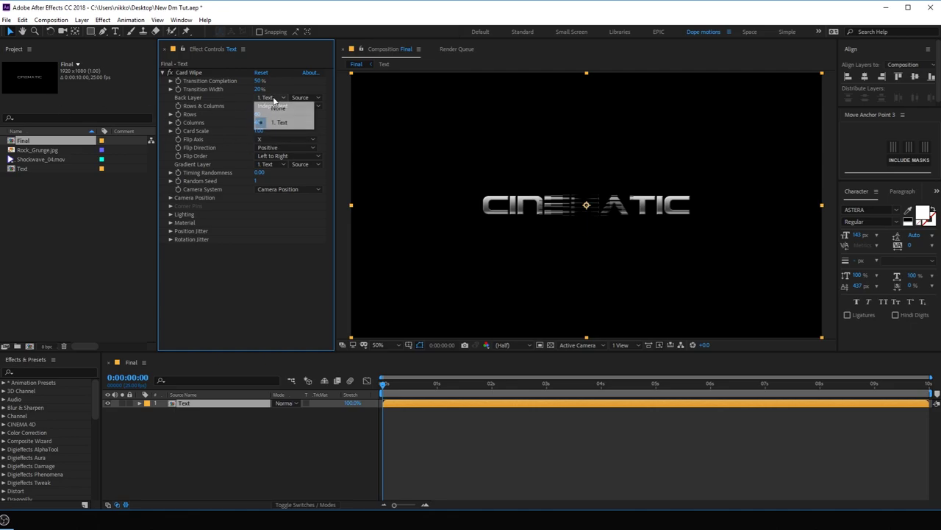
left_click(270, 105)
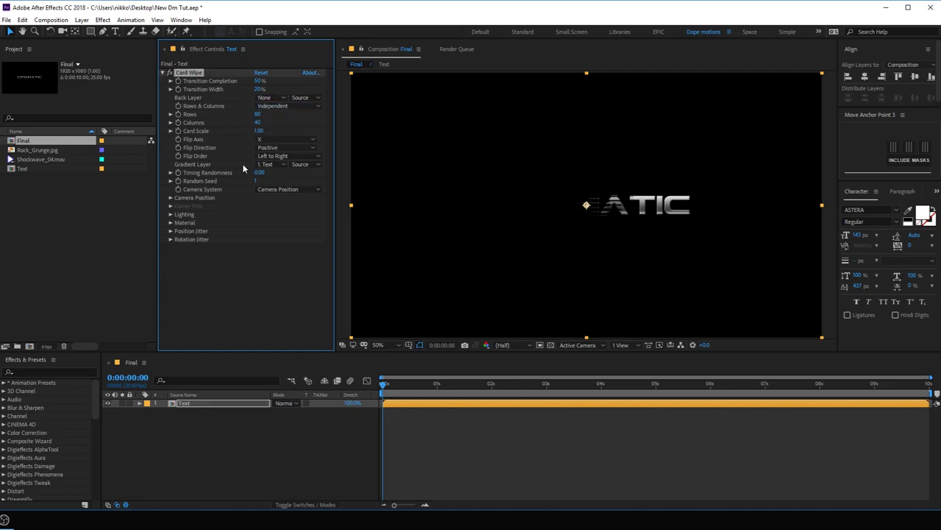
left_click(271, 164)
left_click(277, 178)
left_click(273, 153)
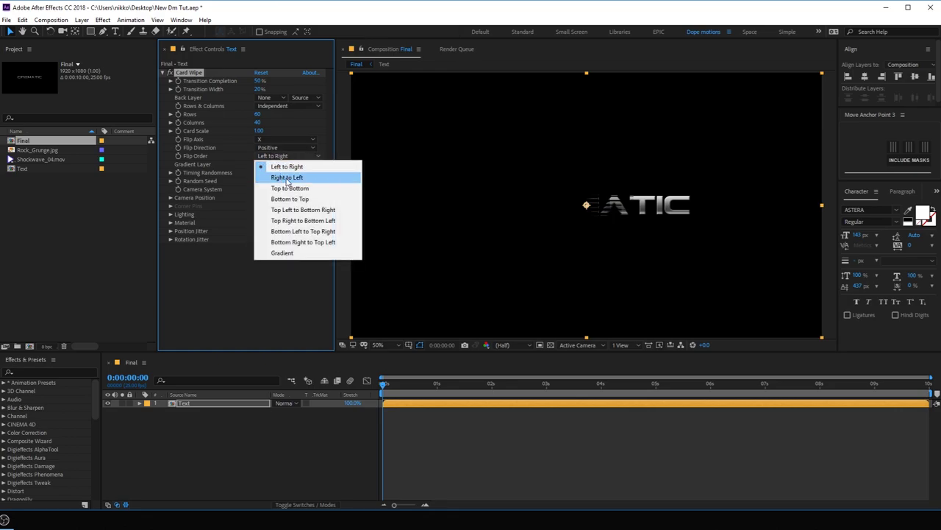
left_click(287, 179)
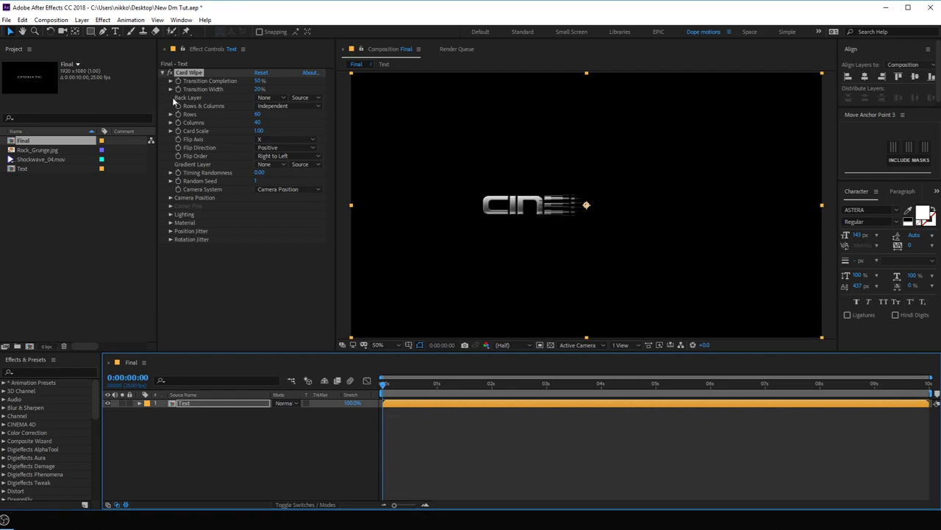
- Set Card Wipe completion to 0% at 0:00:02:00 and preview the reveal
left_click(177, 82)
left_click(489, 389)
left_click_drag(491, 391, 492, 391)
left_click(259, 81)
type("0")
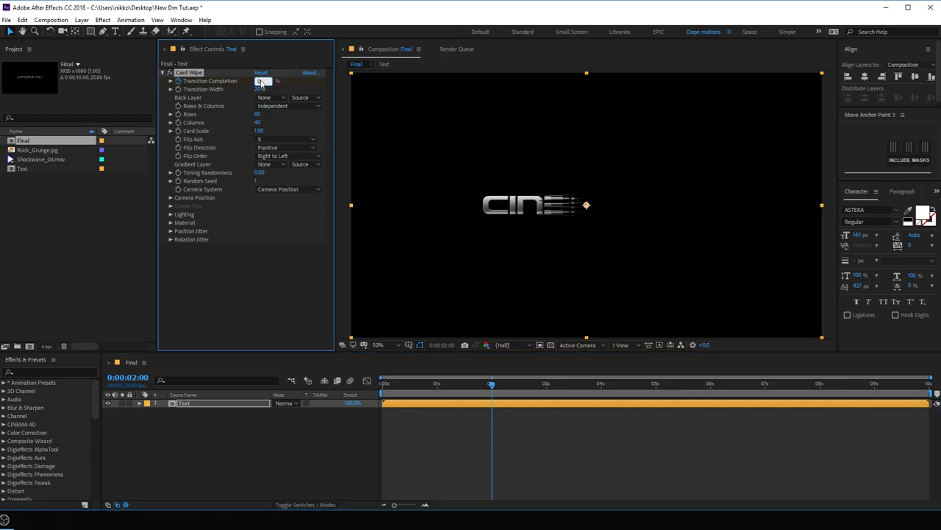
key("Return")
left_click_drag(464, 383, 449, 406)
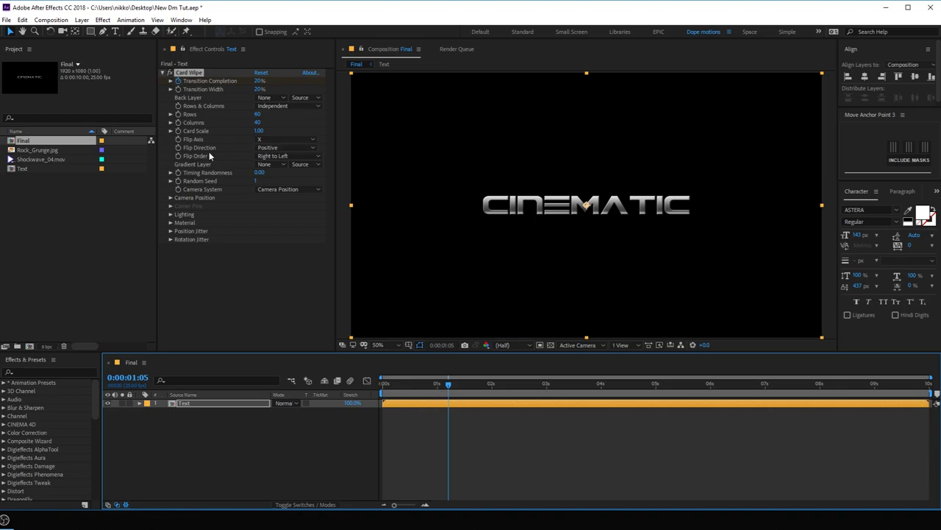
- Set the Card Wipe flip axis and flip direction to Random
left_click(276, 140)
left_click(280, 174)
left_click(274, 148)
left_click(279, 180)
left_click_drag(423, 381, 455, 402)
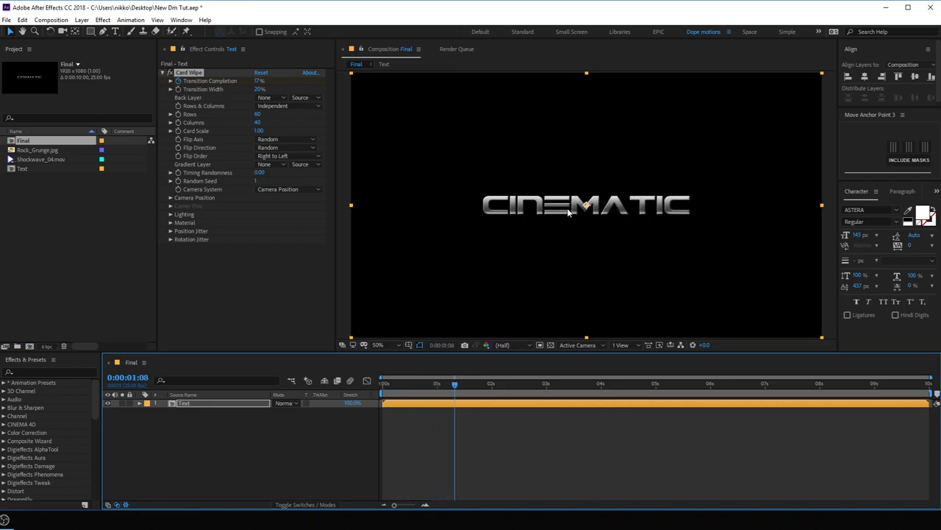
- Apply a Linear Wipe at 50% completion to the Text layer, then duplicate the layer
left_click(184, 403)
key("ctrl+space")
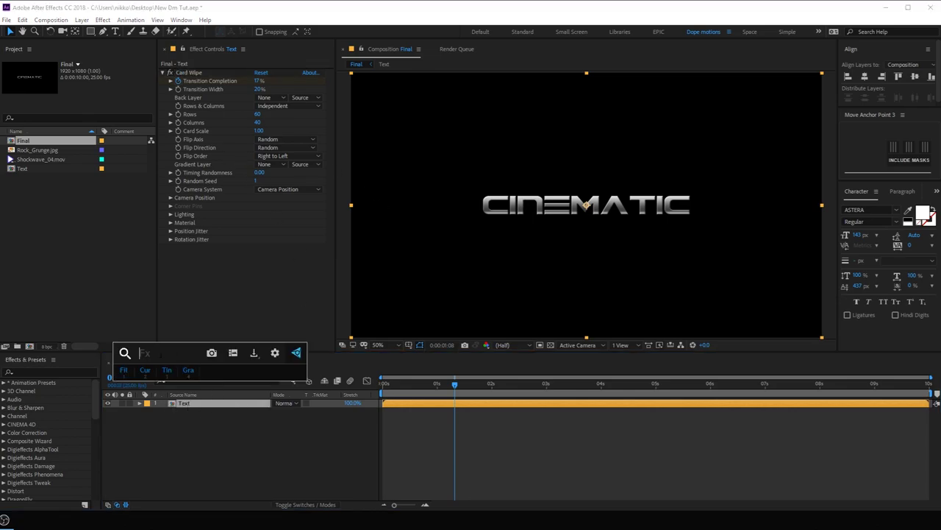
type("lin")
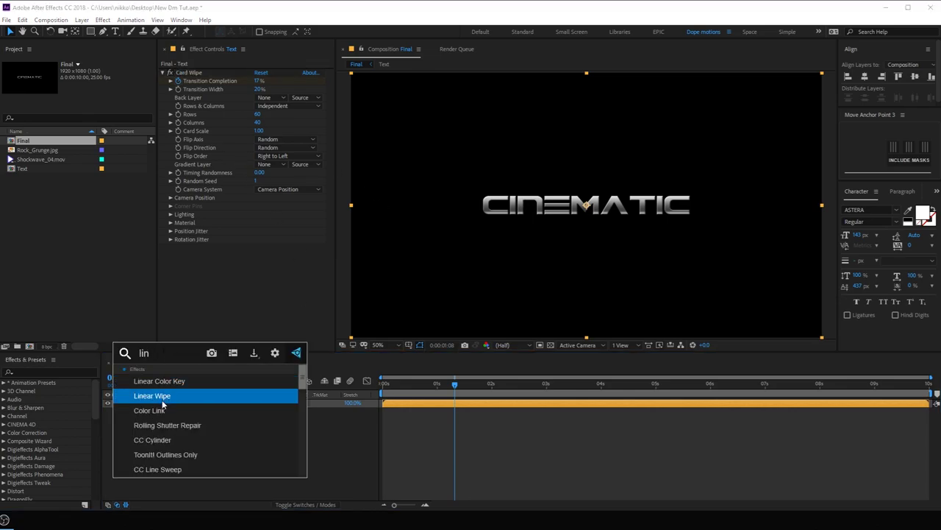
left_click(162, 403)
left_click(258, 256)
type("50")
key("Return")
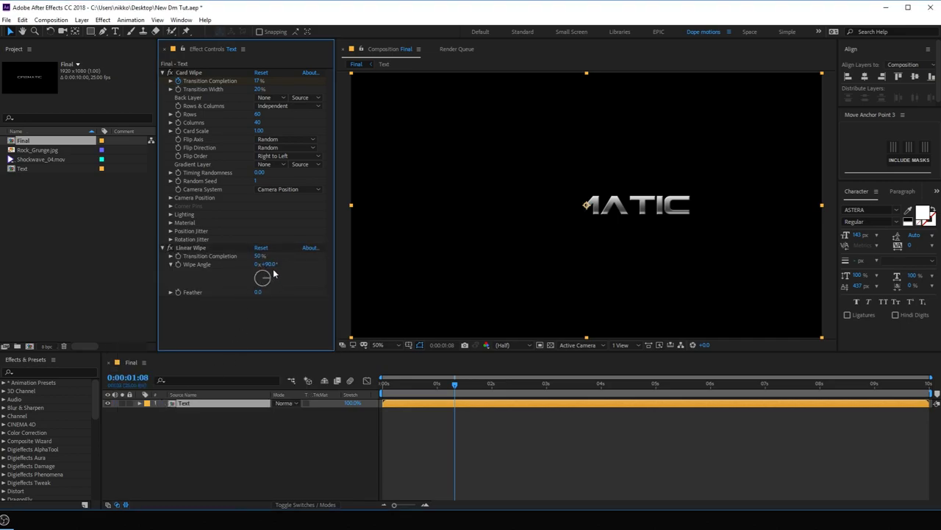
left_click_drag(400, 380, 470, 383)
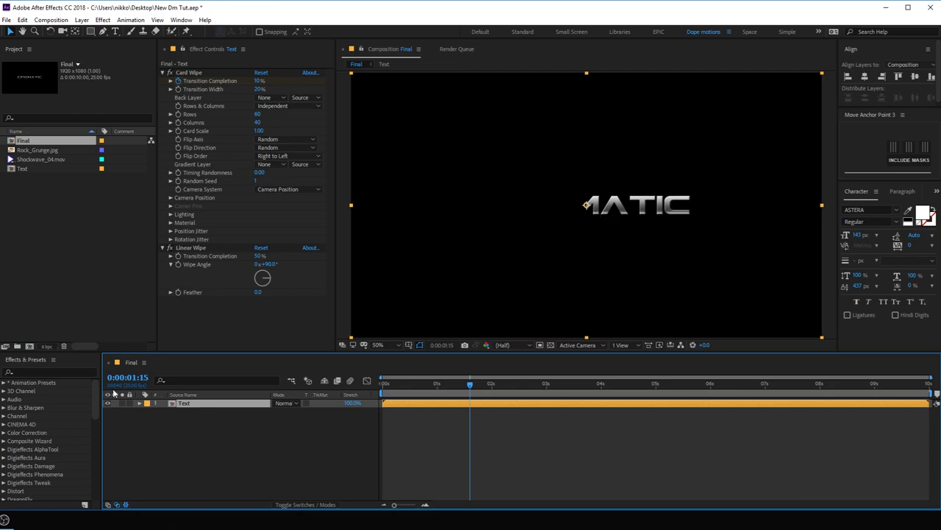
key("ctrl+d")
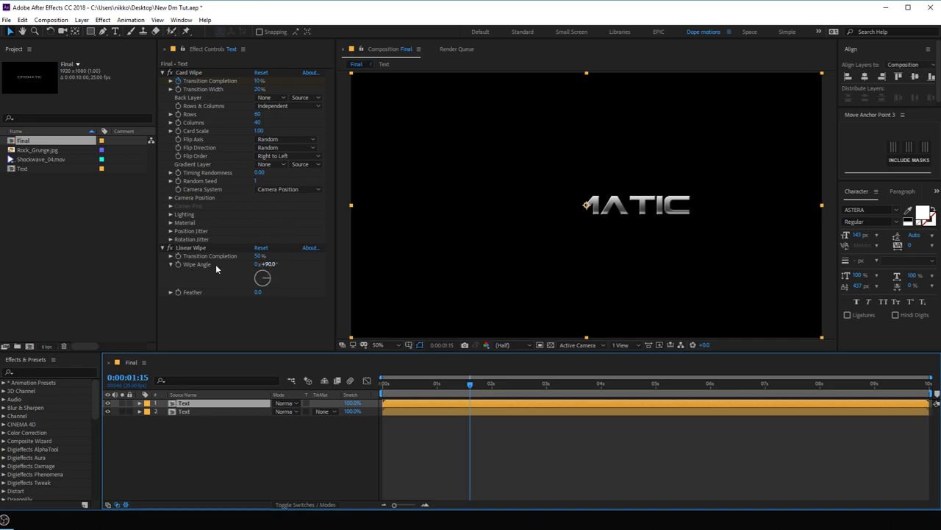
- Set the Linear Wipe angle to -90° and check the reveal around 0:00:00:12
left_click(270, 264)
type("1")
key("Return")
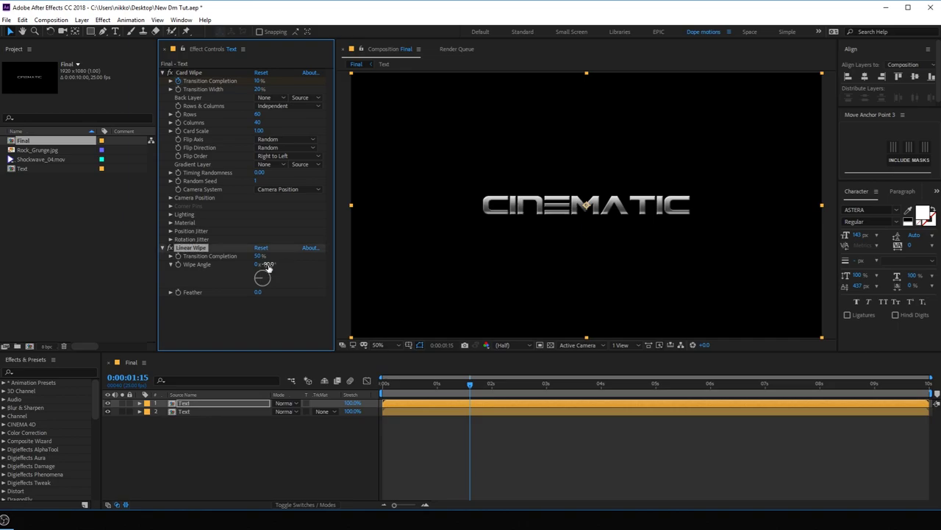
left_click(408, 393)
left_click_drag(408, 393, 417, 394)
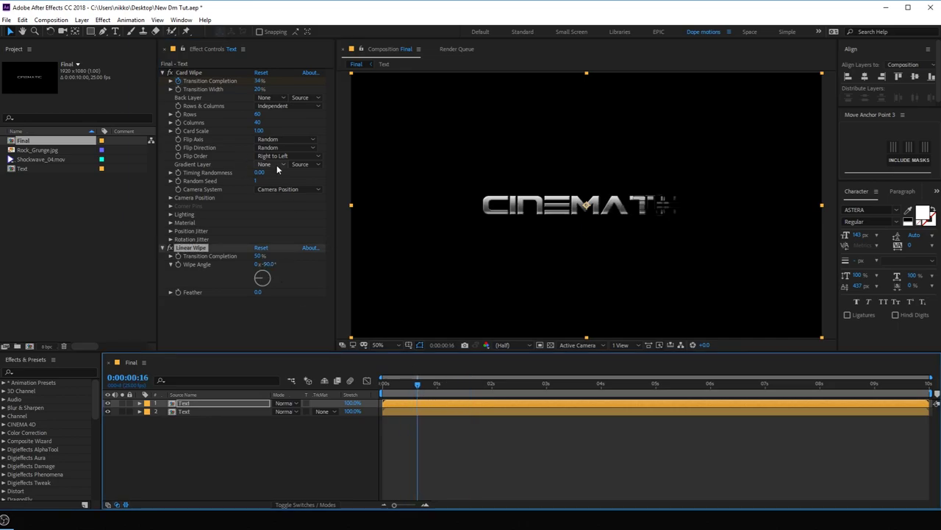
- Change the Card Wipe flip order to Left to Right and preview the title animation
left_click(263, 156)
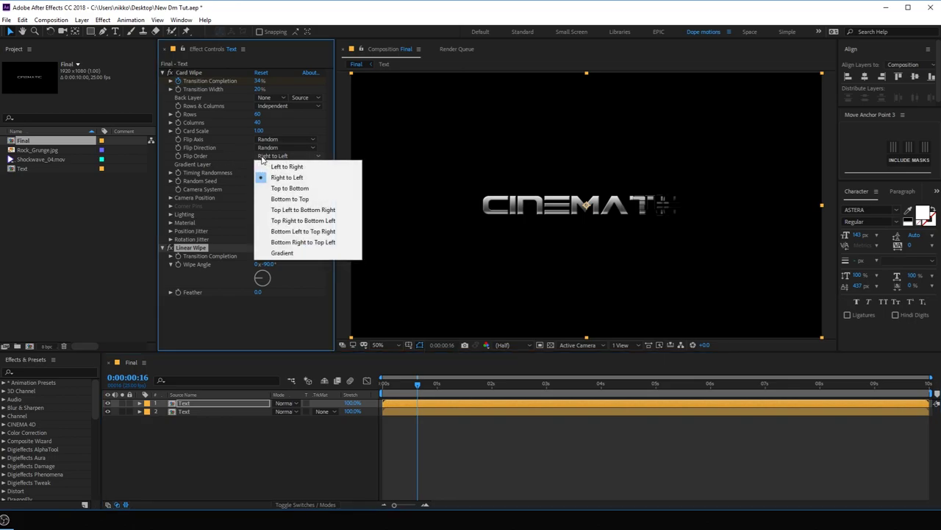
left_click(279, 165)
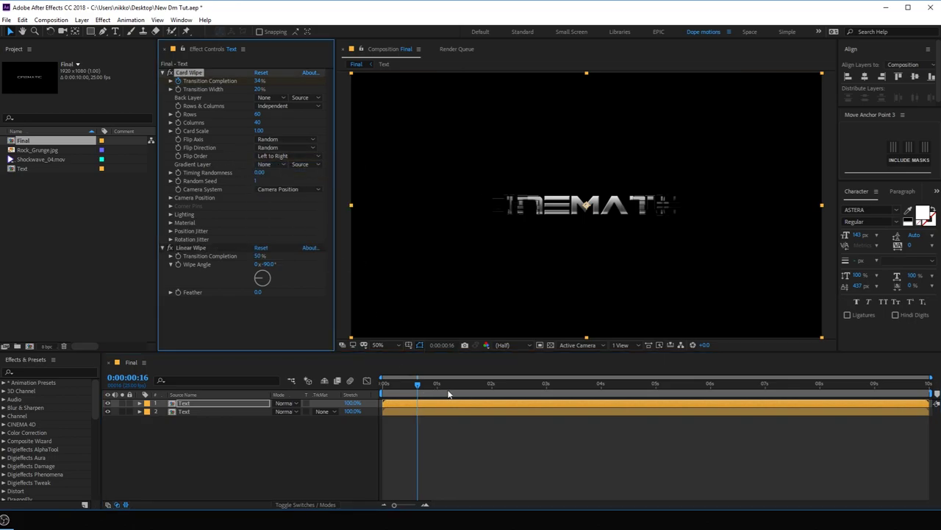
left_click_drag(420, 386, 465, 384)
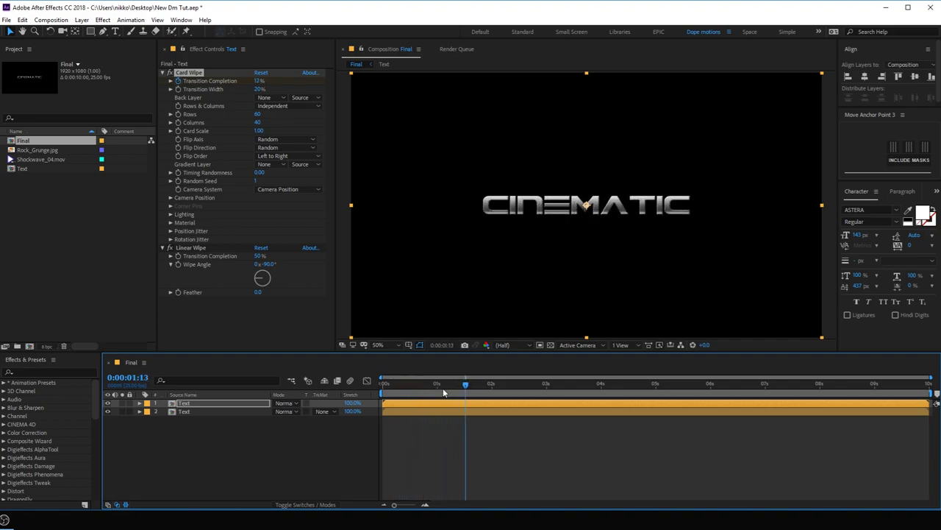
left_click(232, 444)
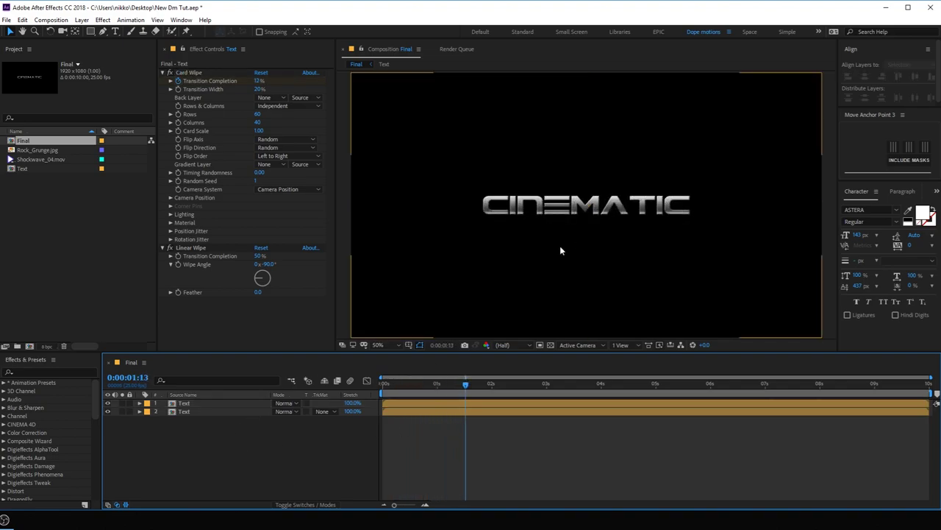
mouse_move(422, 384)
left_mouse_down()
mouse_move(412, 384)
mouse_move(435, 384)
left_mouse_up()
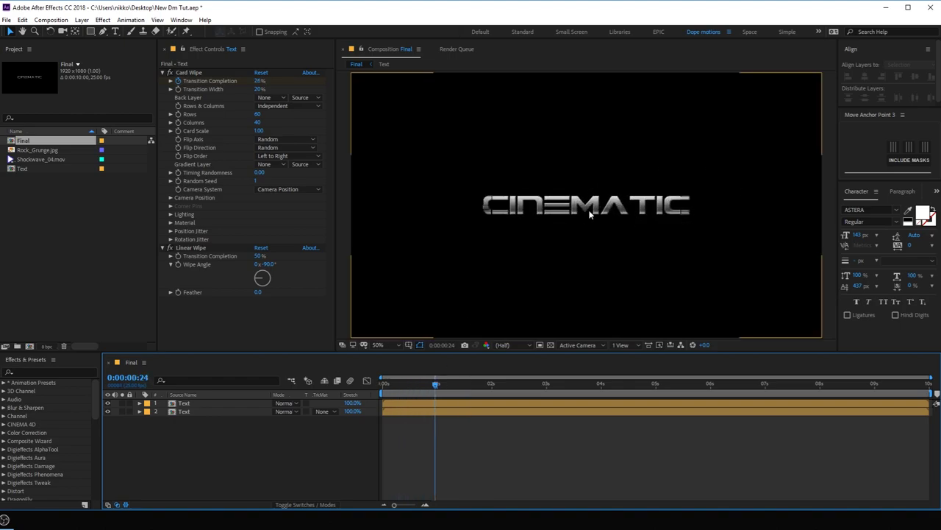
left_click(57, 265)
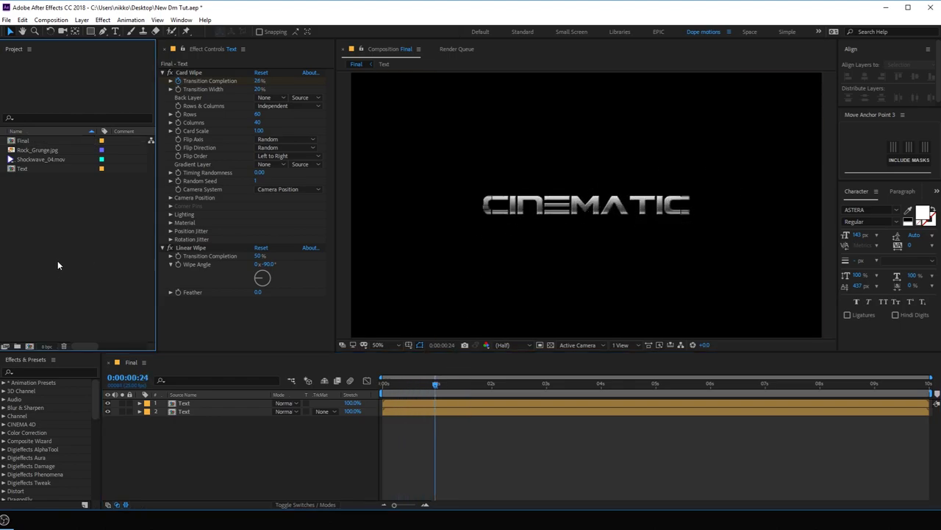
- Create a new composition named 'Wave'
left_click(29, 346)
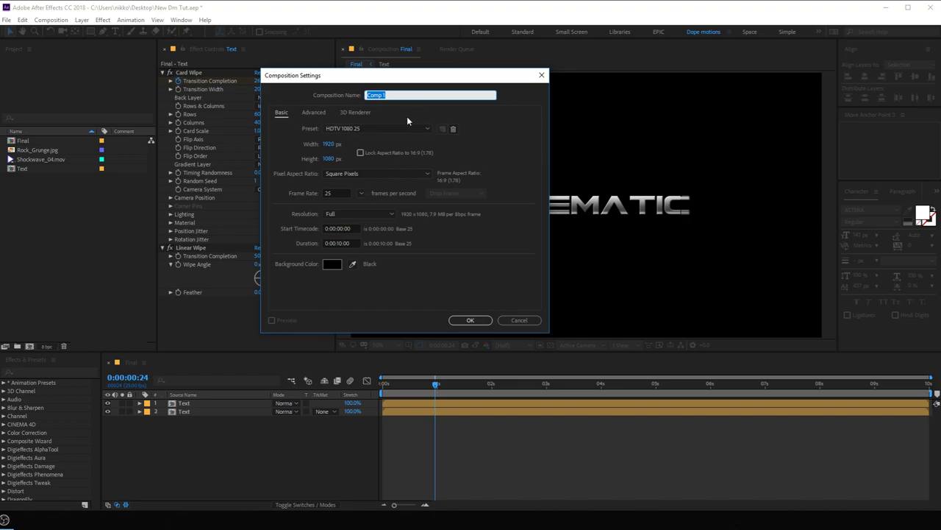
type("We")
left_click(478, 321)
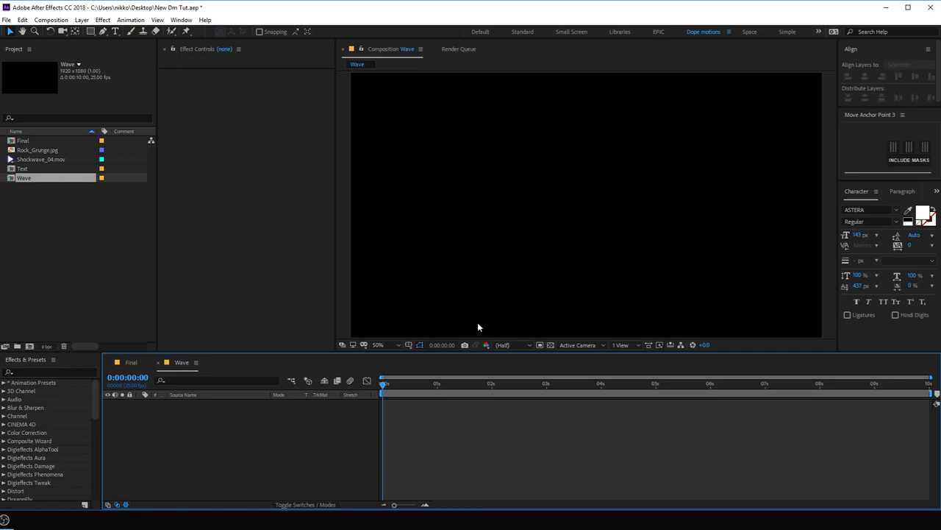
left_click_drag(285, 352, 283, 390)
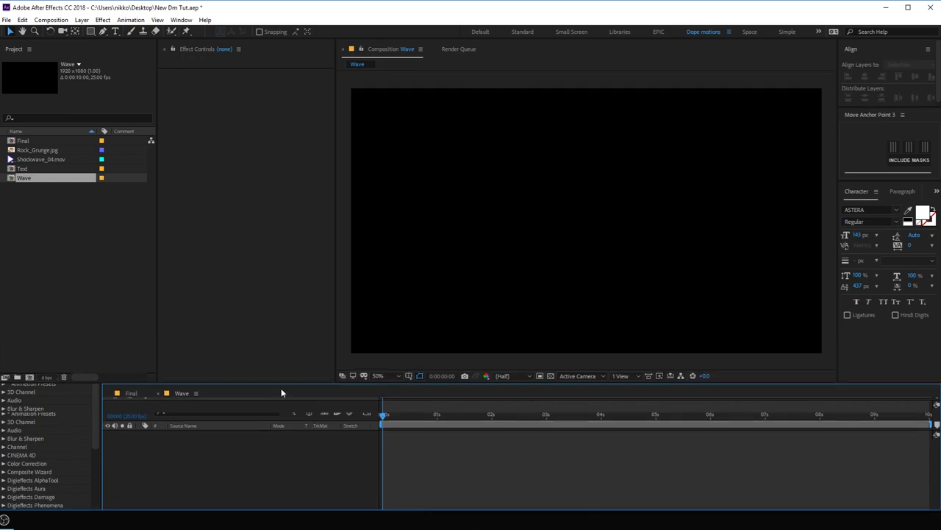
- Set the Ellipse tool to a 0 px stroke with a white fill
left_click_drag(91, 31, 147, 48)
left_click_drag(314, 33, 304, 32)
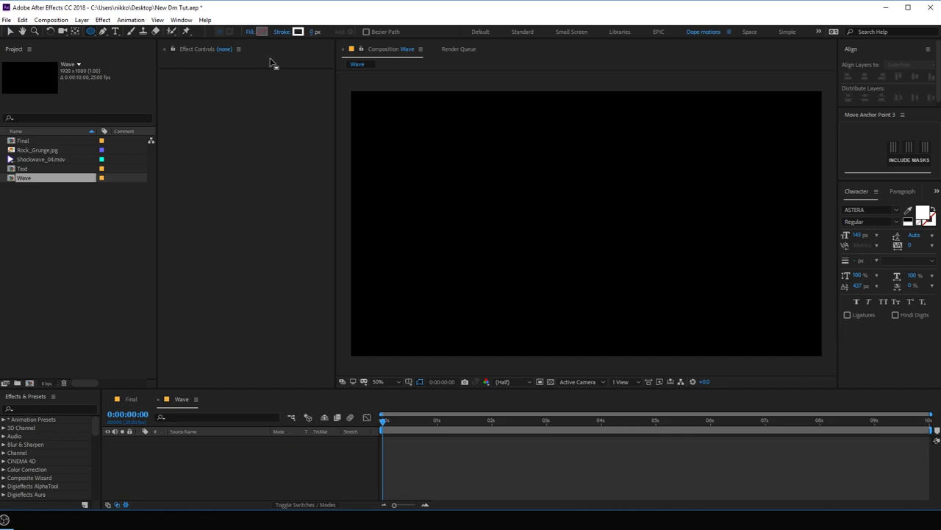
left_click(262, 33)
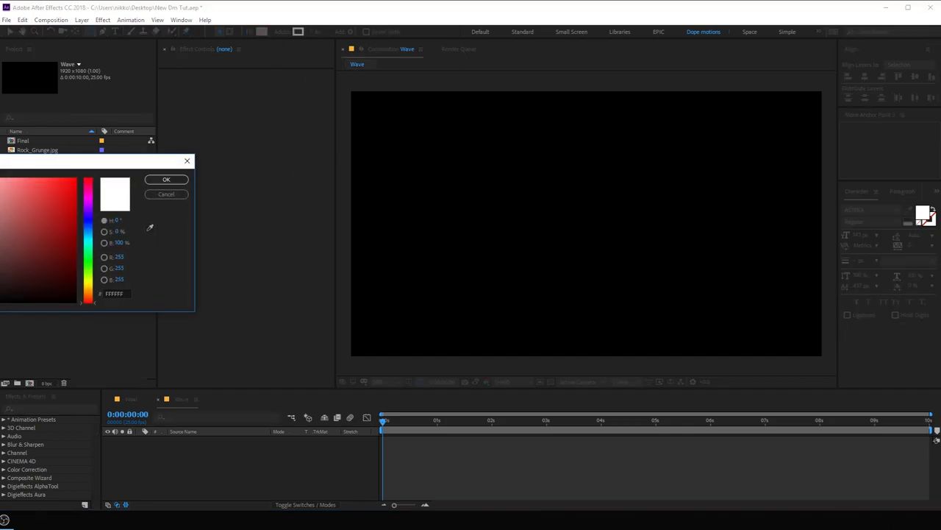
left_click(166, 179)
- Add a white (FFFFFF) solid layer named 'Wave'
left_click(170, 456)
key("ctrl+y")
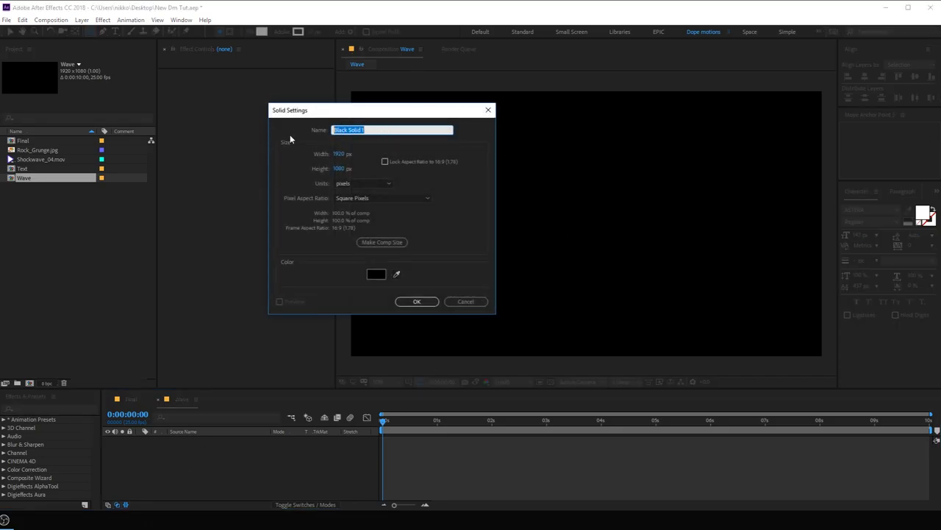
type("Wave")
left_click(376, 274)
type("ffffff")
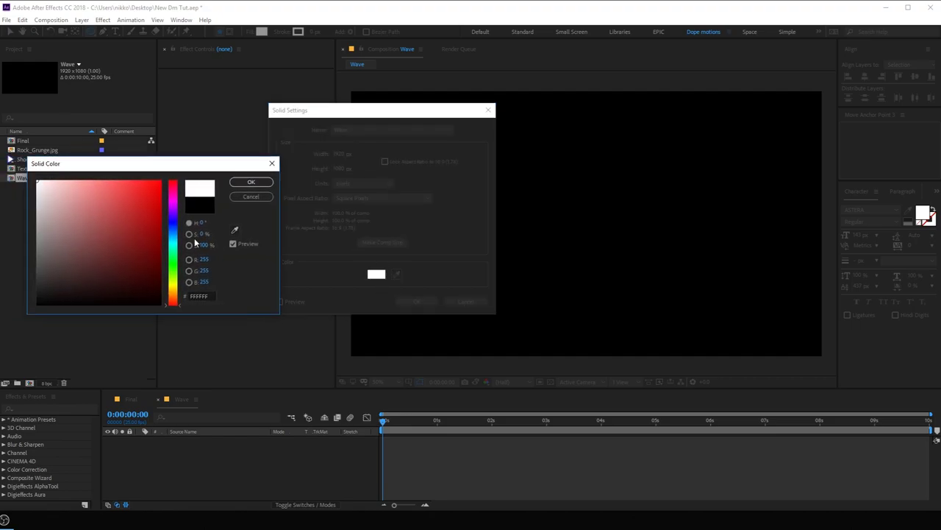
left_click(251, 181)
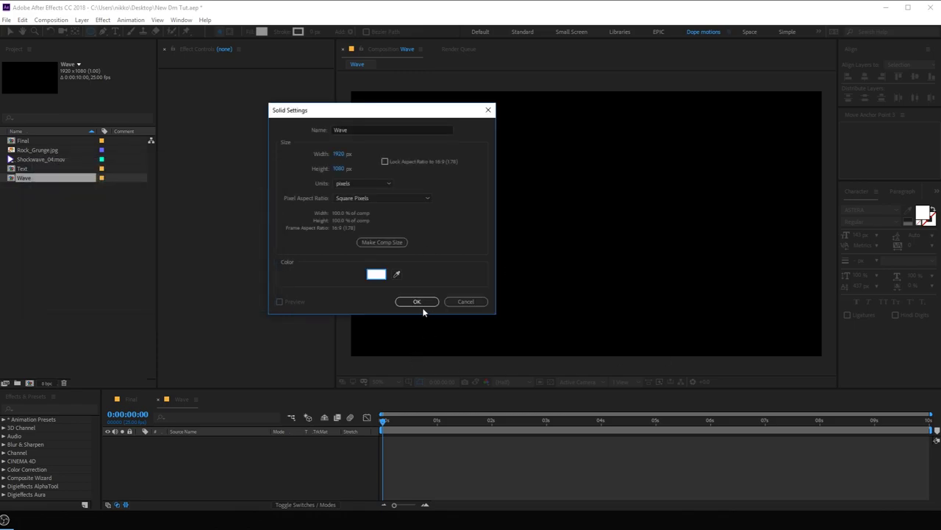
left_click(416, 301)
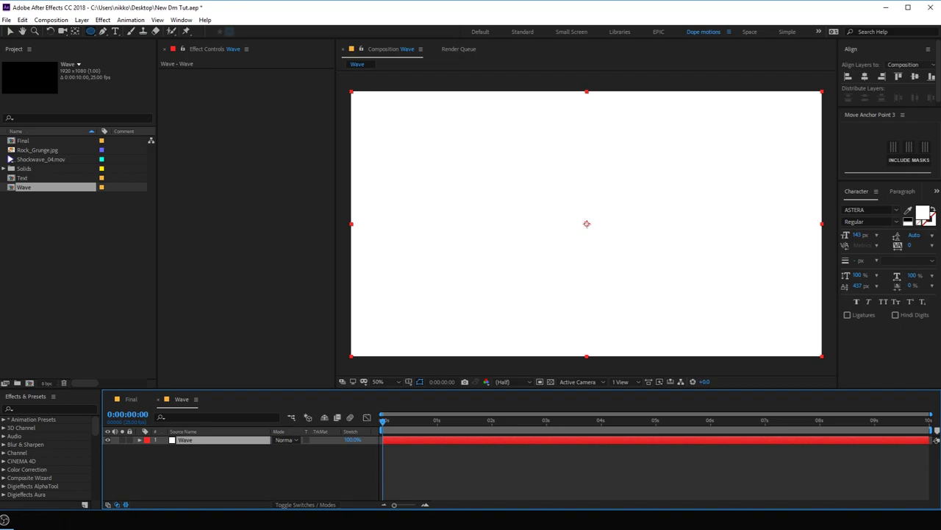
- Draw a circular mask at the composition centre and colour Mask 1 red (FF0000)
left_click_drag(586, 223, 642, 280)
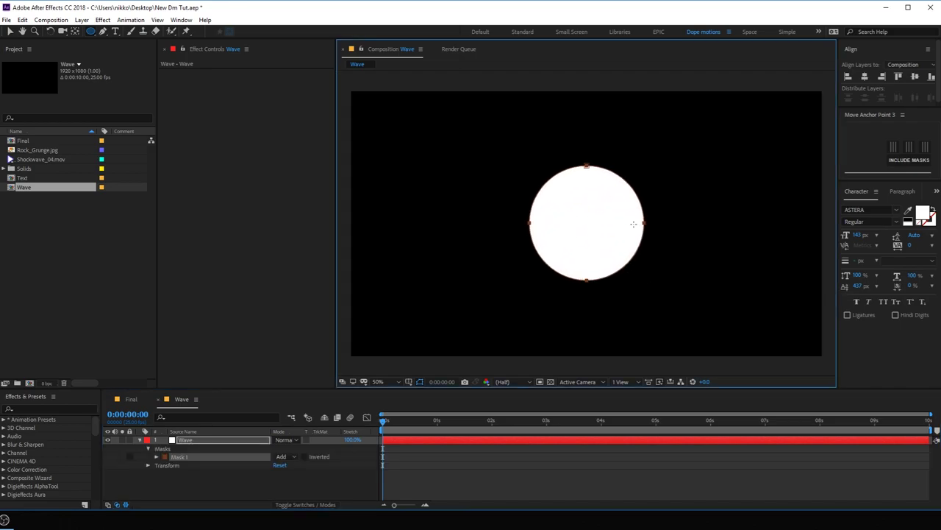
left_click(164, 458)
type("FF0000")
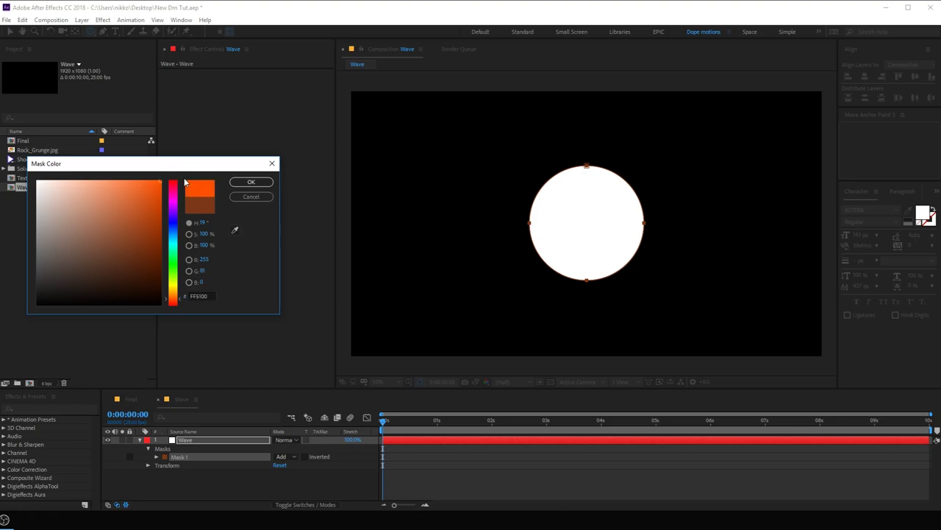
left_click(250, 182)
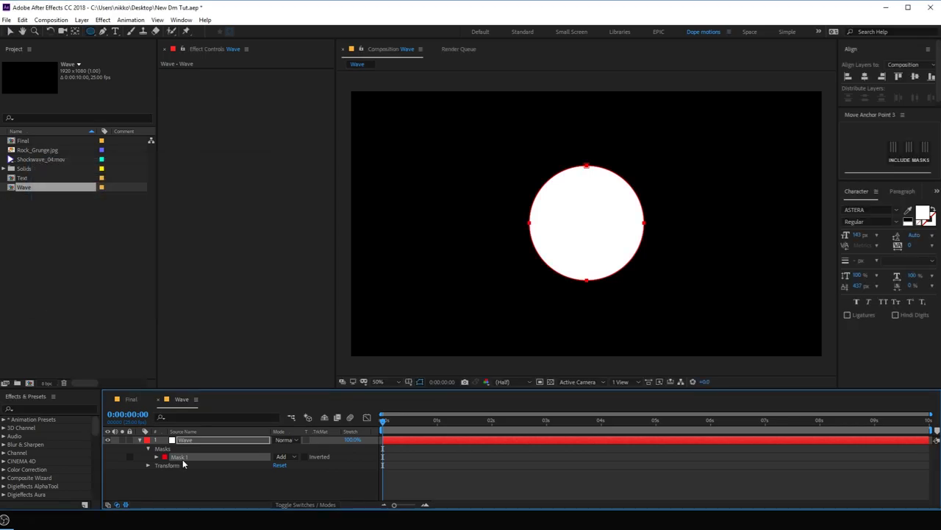
- Duplicate the circle mask and recolour Mask 2 cyan
key("ctrl+d")
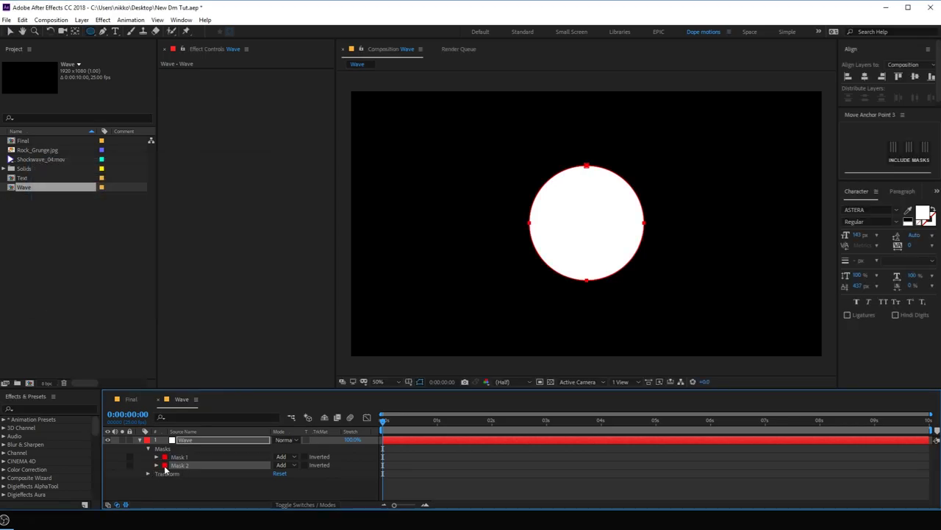
left_click(165, 466)
type("FF9C000")
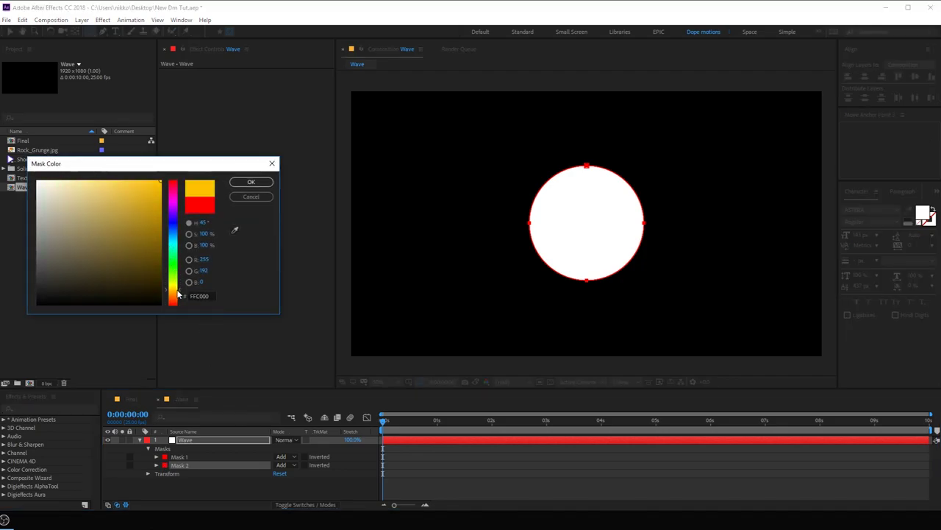
left_click(175, 241)
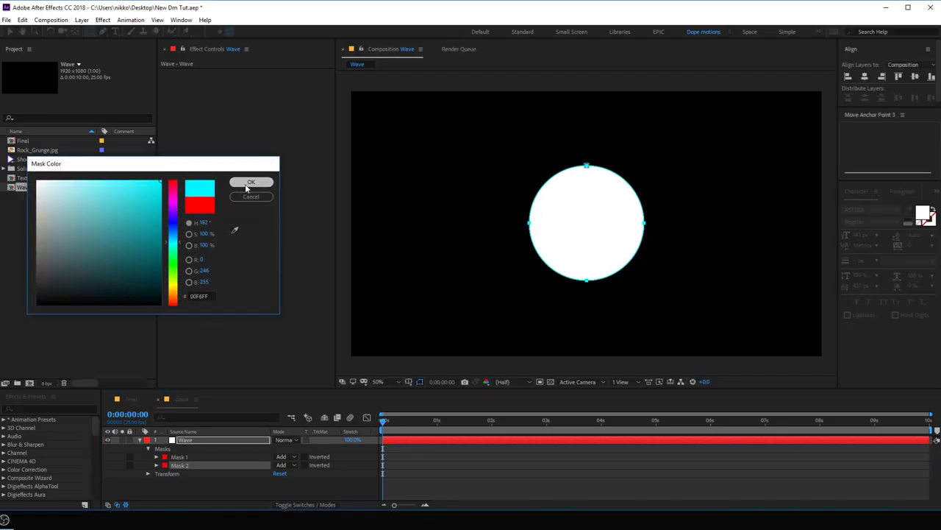
left_click(251, 182)
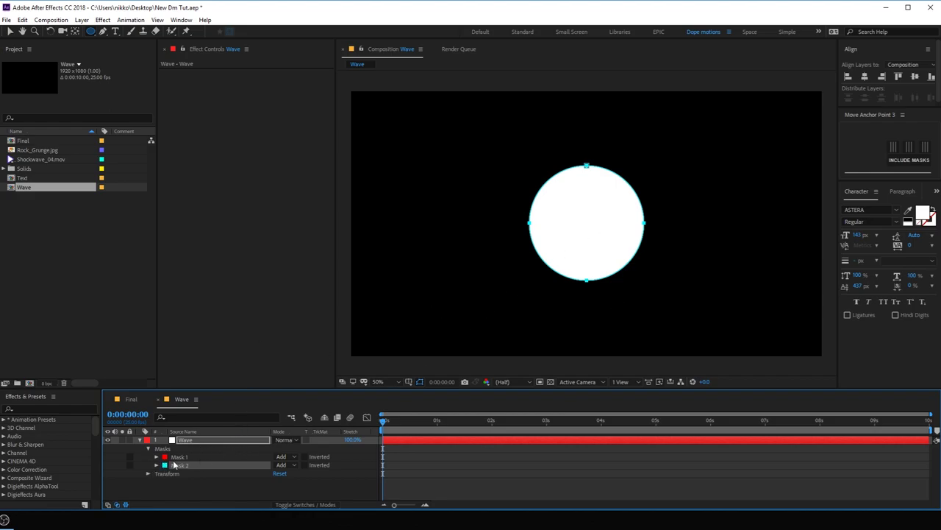
- Free-transform Mask 2 slightly smaller so it sits just inside Mask 1
key("ctrl+t")
key("v")
key("period")
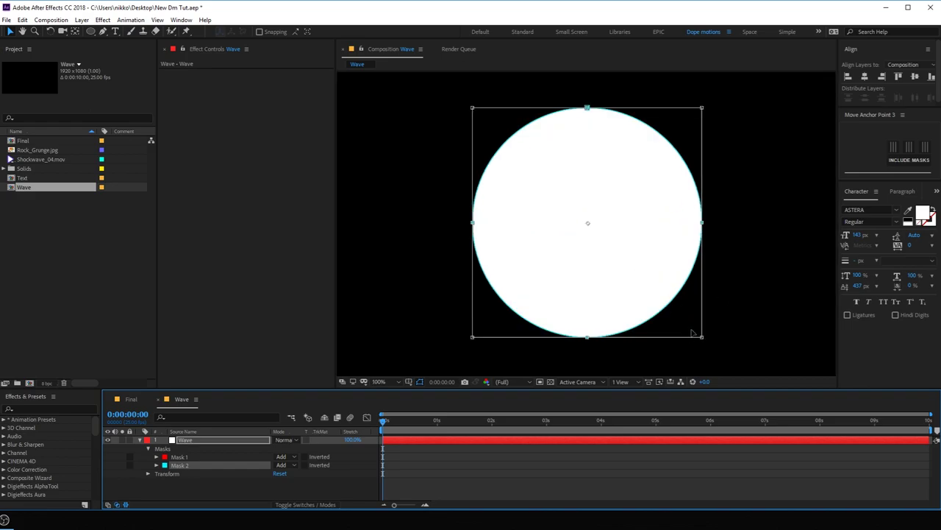
left_click_drag(703, 337, 697, 334)
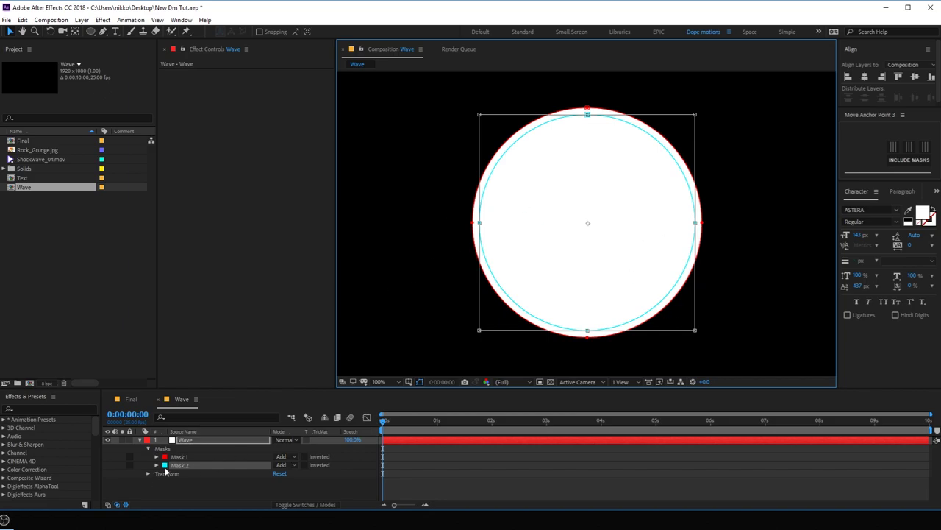
left_click(217, 458)
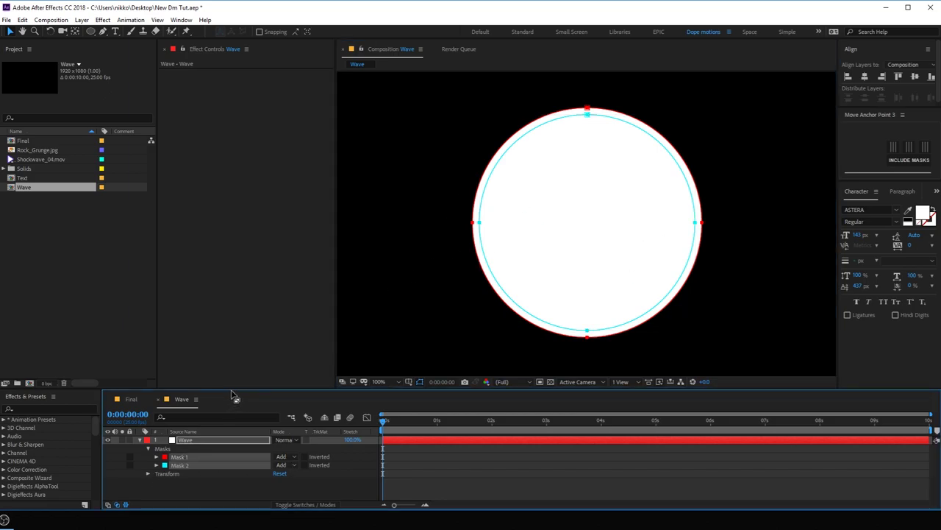
- Set Mask 1 feather to 50 px and Mask 2 feather to 160 px
left_click_drag(233, 390, 249, 327)
key("f")
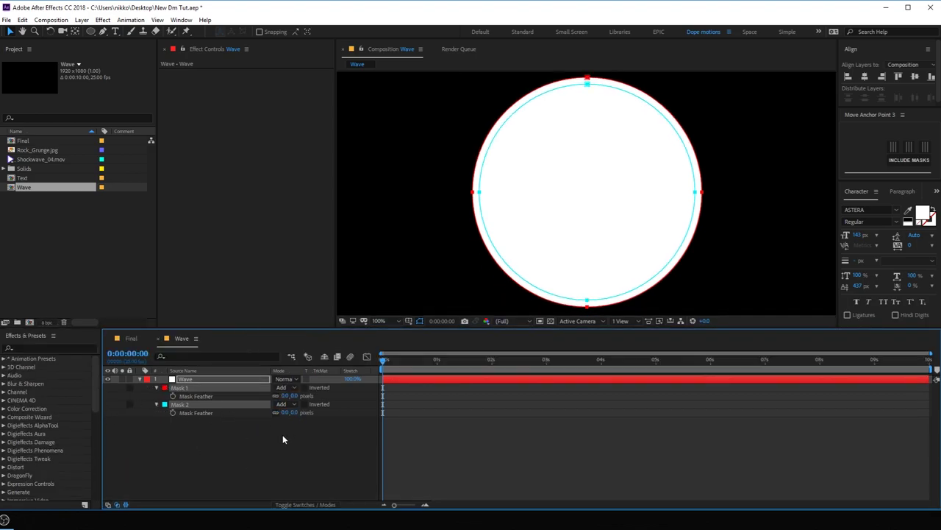
left_click(282, 435)
left_click(295, 396)
type("50")
key("Return")
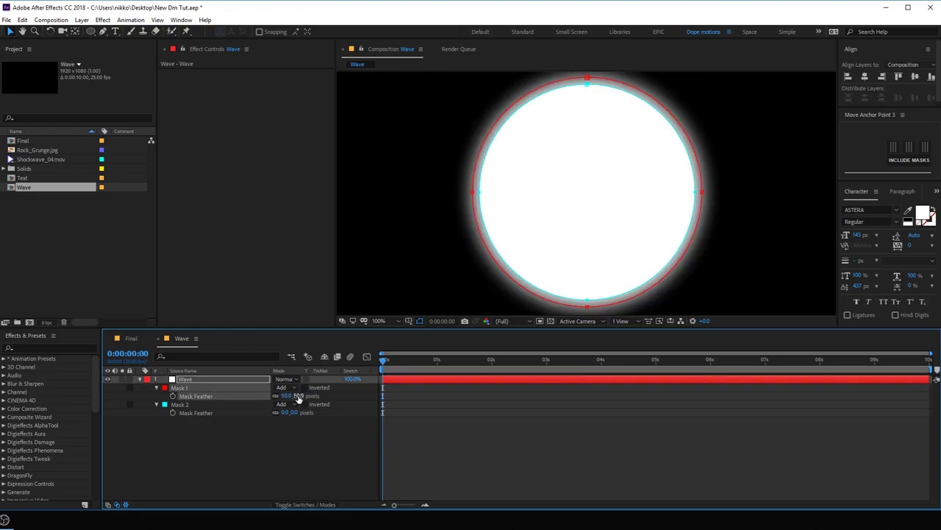
left_click(237, 405)
left_click(294, 412)
type("160")
key("Return")
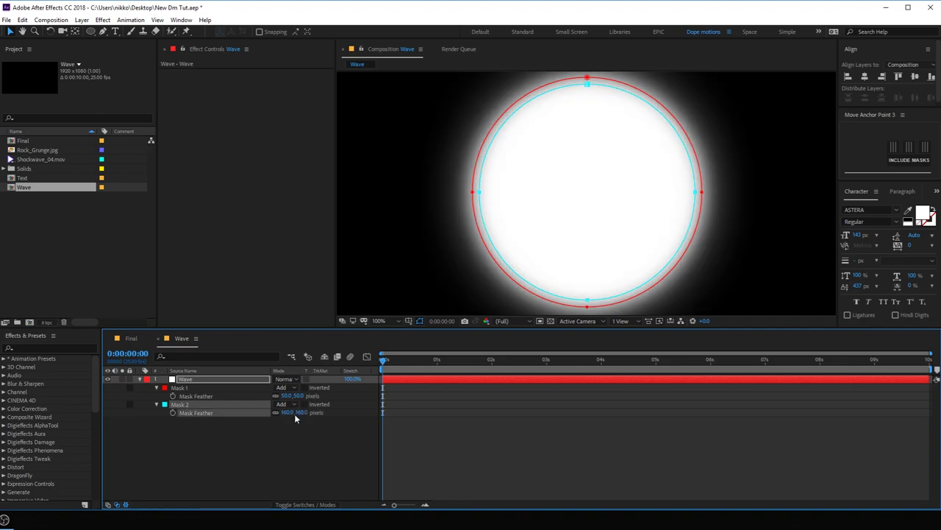
- Set Mask 2 to Subtract so it cuts out the circle's centre, then preview the ring
left_click(284, 404)
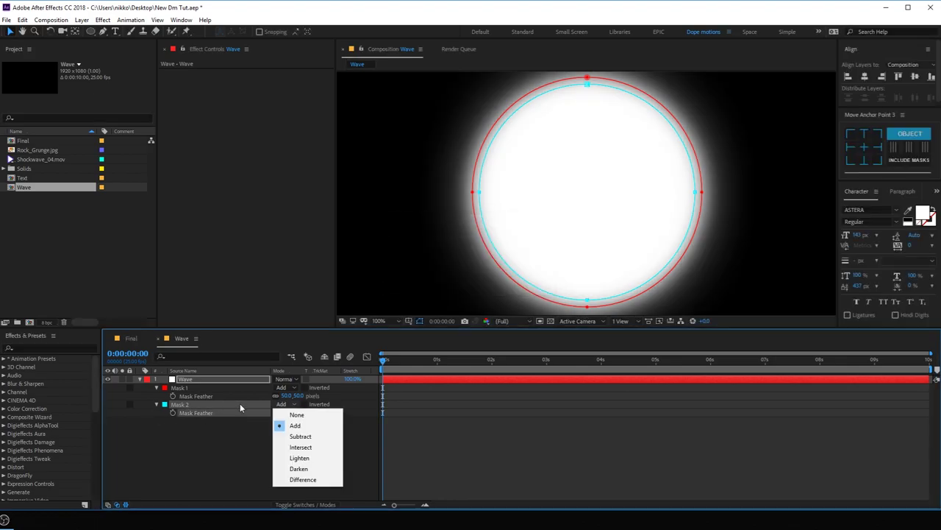
left_click(300, 437)
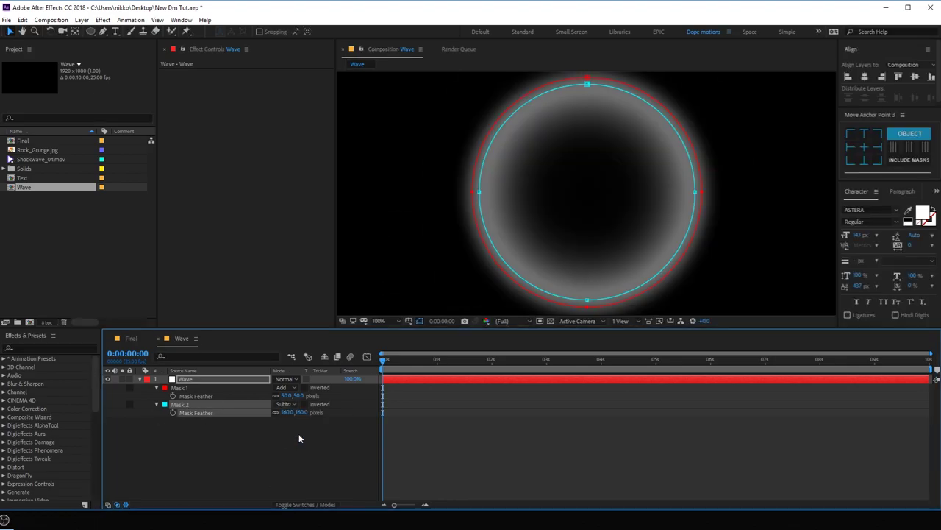
mouse_move(385, 370)
left_mouse_down()
mouse_move(444, 367)
mouse_move(383, 367)
left_mouse_up()
key("F2")
- Select the Wave layer's Mask 2 and move to about four seconds in
left_click(616, 224)
scroll(617, 224, "down", 1)
scroll(616, 224, "up", 1)
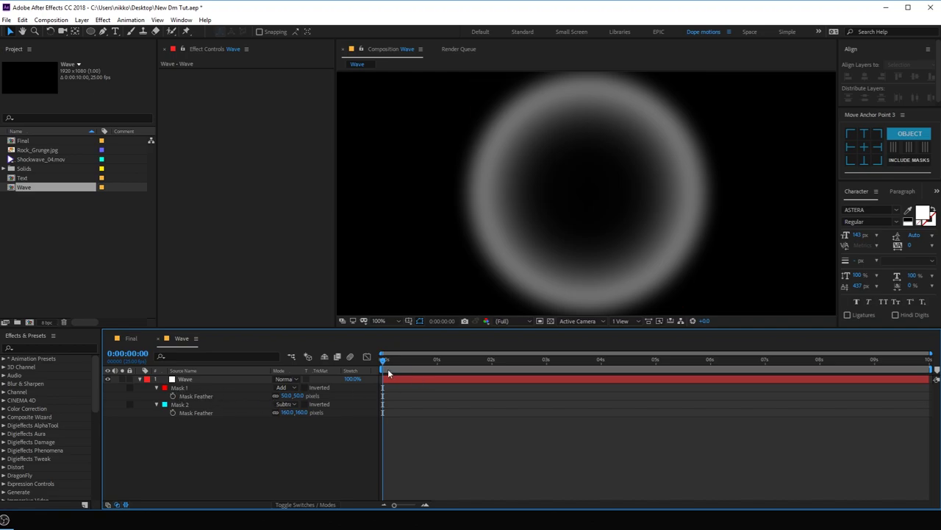
left_click(204, 389)
left_click(180, 406)
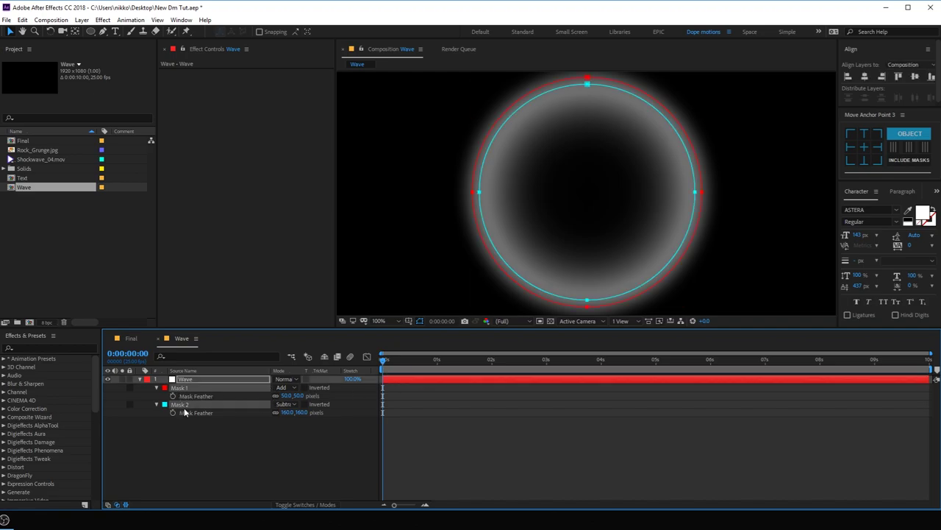
left_click_drag(558, 375, 657, 377)
scroll(648, 216, "down", 2)
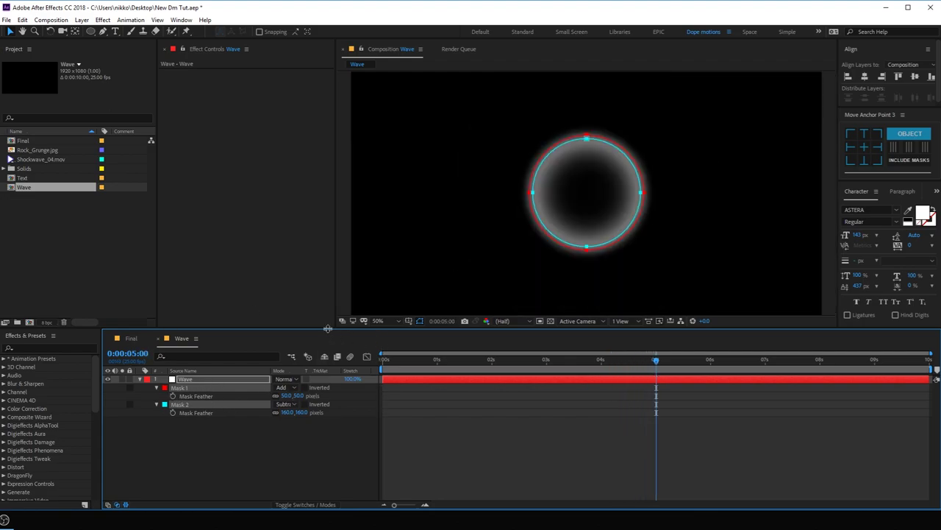
- Free-transform Mask 2 to scale it up well beyond the frame
left_click_drag(329, 328, 329, 367)
left_click(187, 471)
left_click(184, 421)
left_click(179, 446)
key("ctrl+t")
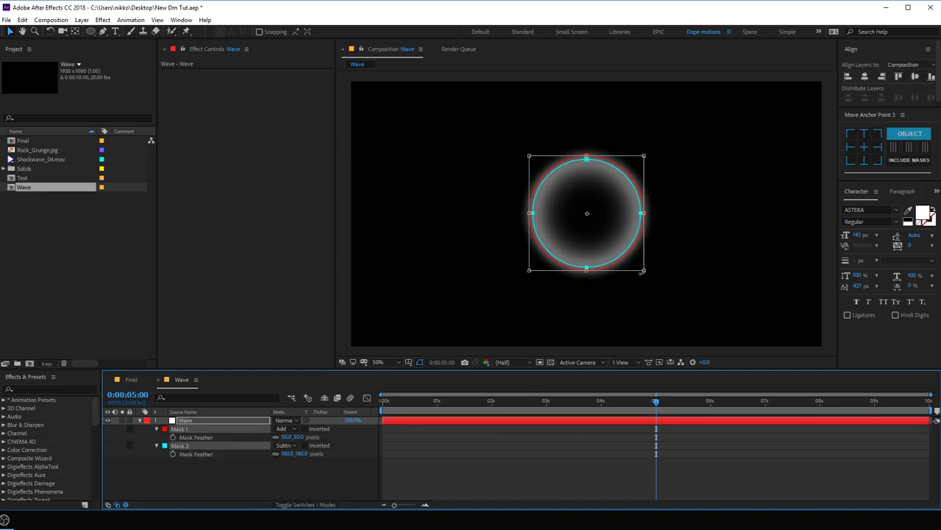
left_click_drag(645, 270, 919, 520)
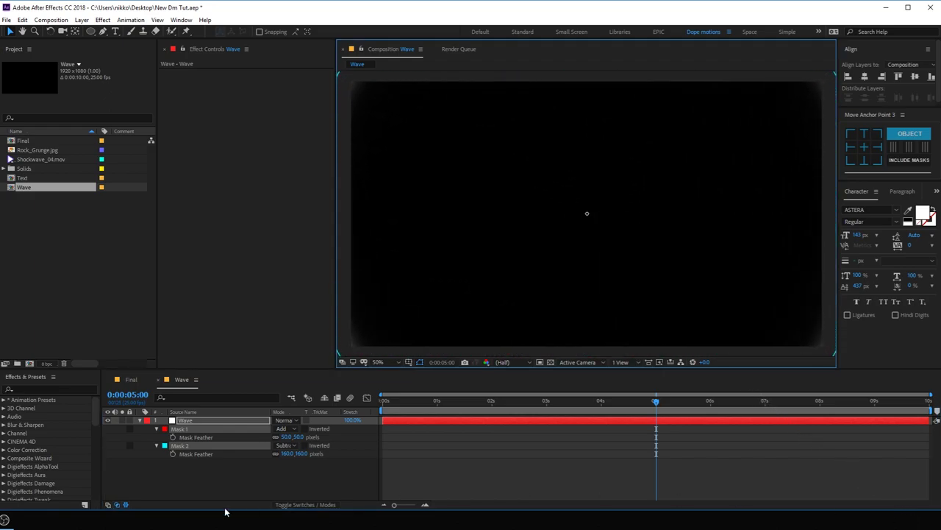
- Set Mask Path keyframes for both masks at 5 seconds
left_click(173, 437)
left_click(173, 453)
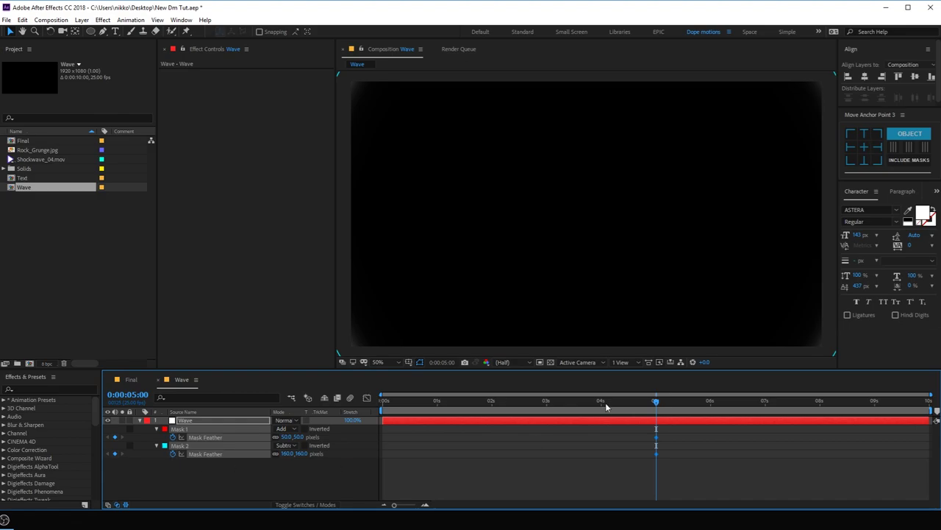
left_click(173, 437)
left_click(156, 431)
left_click(156, 431)
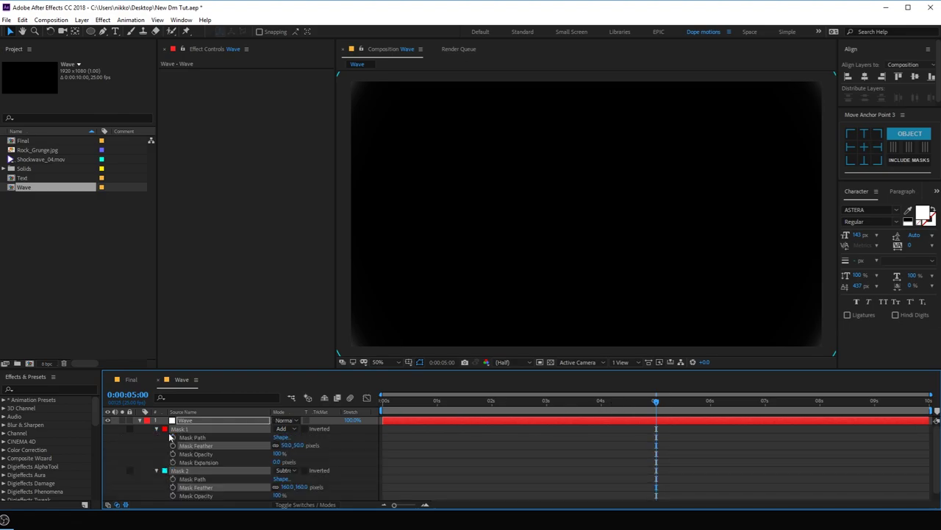
left_click(174, 437)
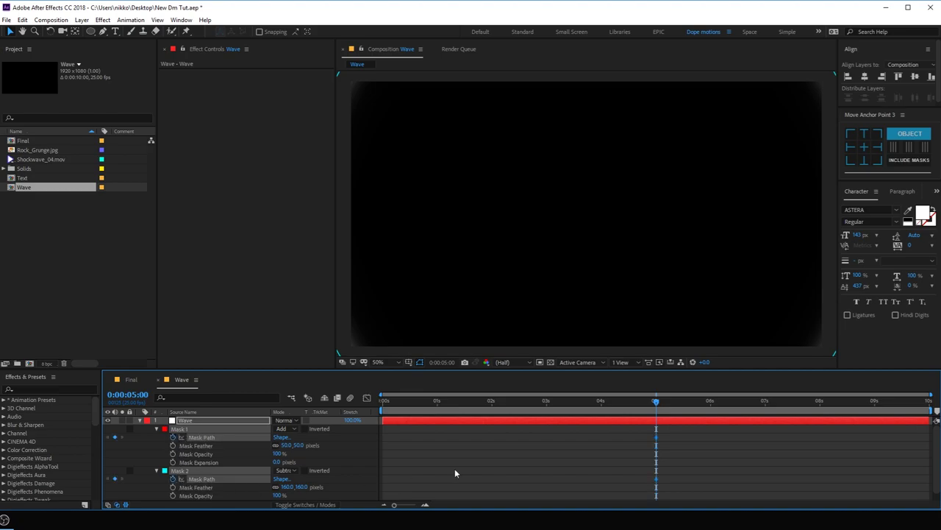
- At 0 seconds, scale both masks down to a tiny dot and preview the ring expanding
left_click_drag(645, 405, 382, 403)
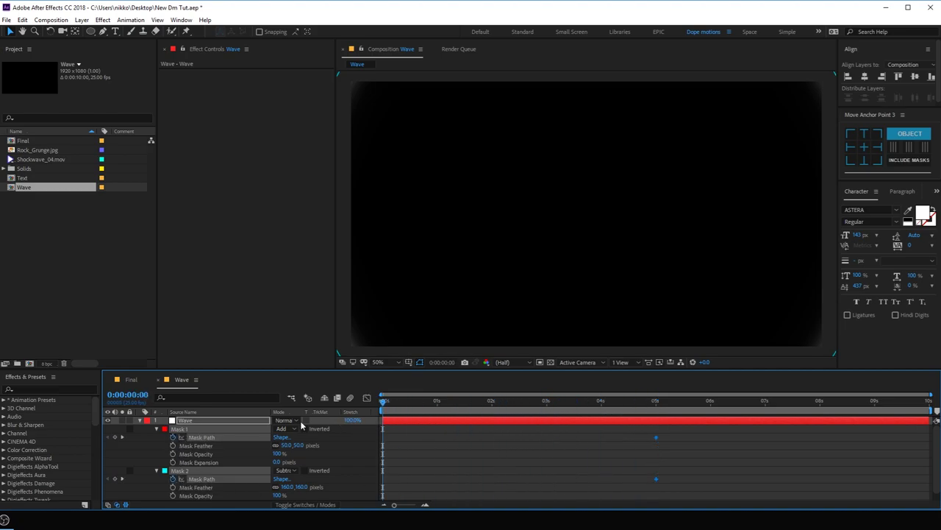
scroll(417, 294, "down", 2)
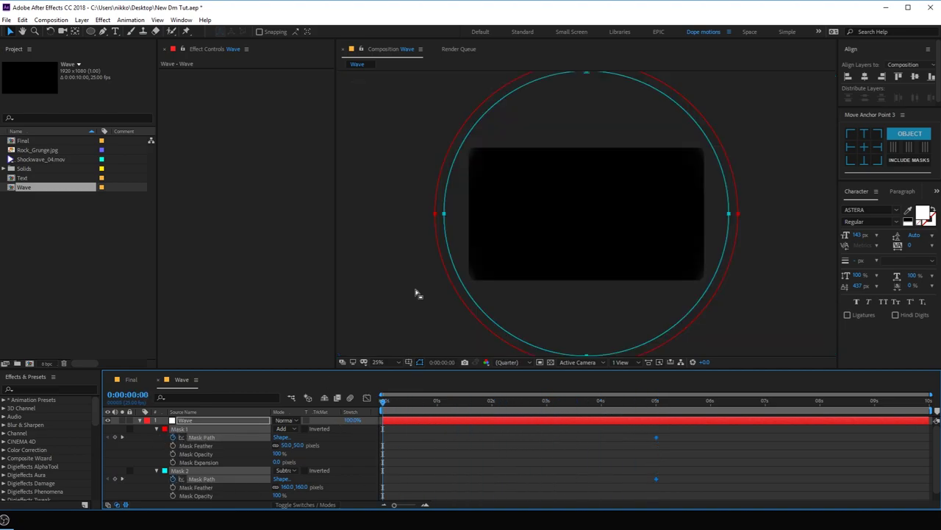
double_click(569, 355)
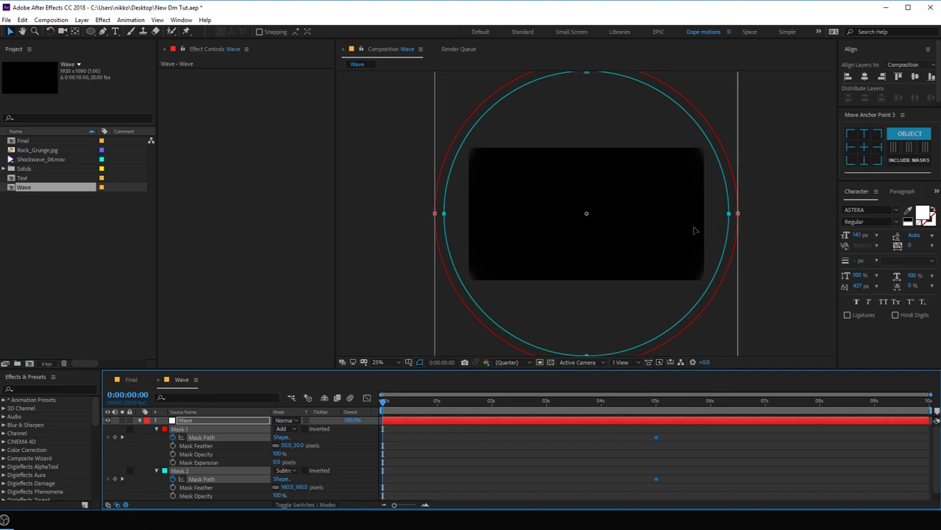
scroll(723, 278, "down", 1)
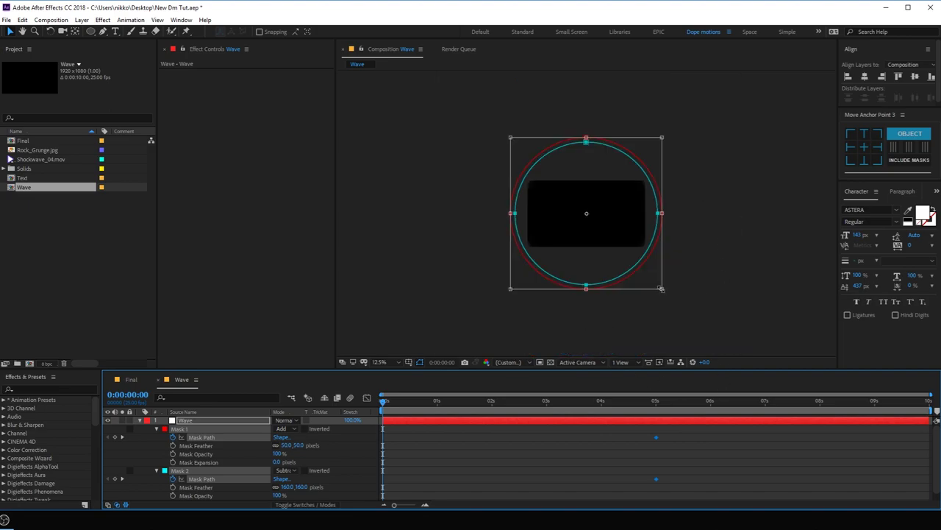
left_click_drag(661, 289, 604, 240)
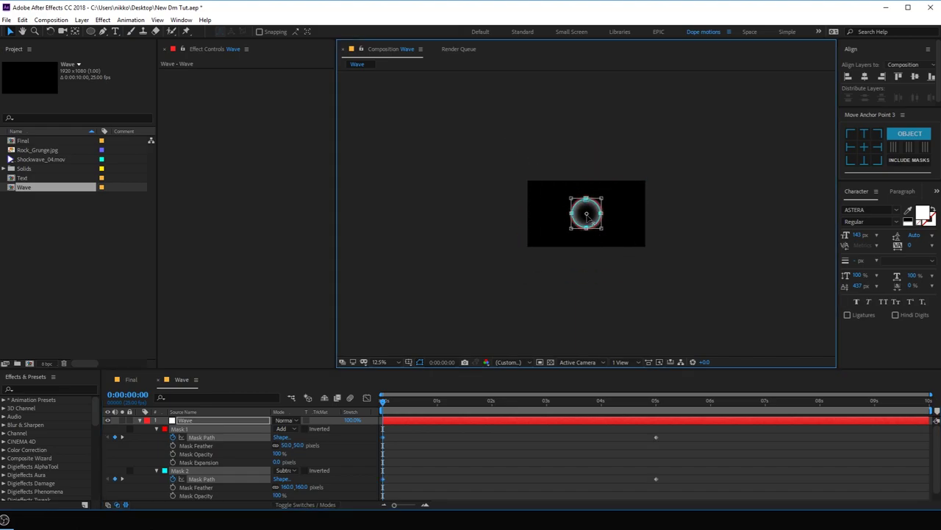
scroll(589, 216, "up", 1)
scroll(587, 215, "up", 3)
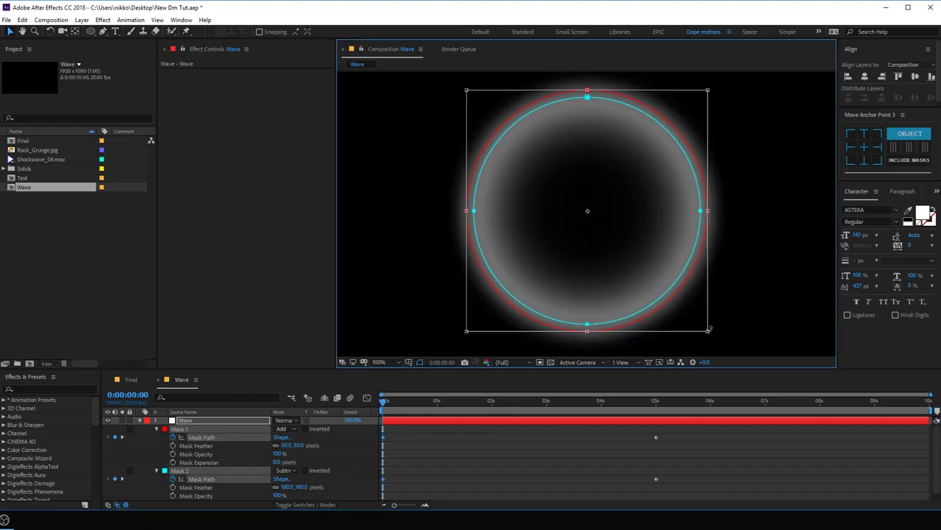
left_click_drag(707, 331, 588, 239)
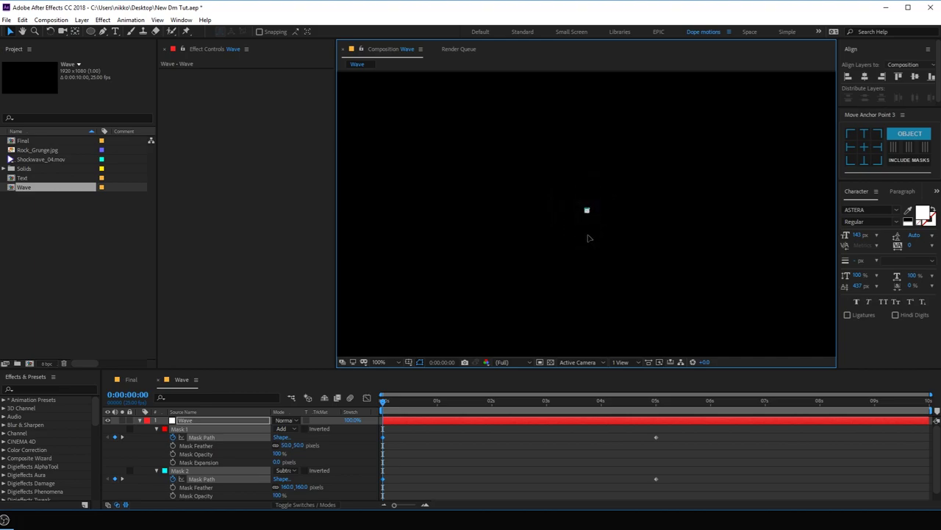
left_click_drag(383, 401, 450, 401)
left_click(140, 420)
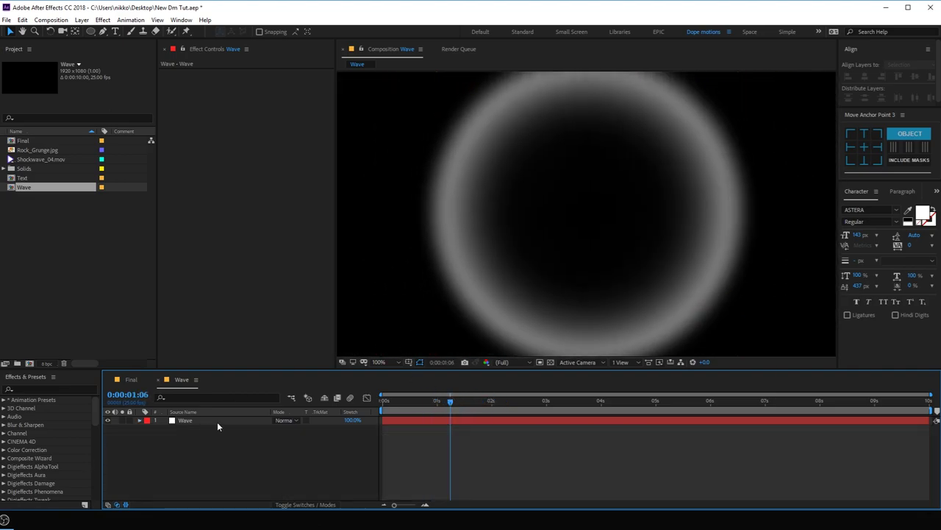
- Apply Turbulent Displace to the Wave layer through the effect search
left_click(207, 422)
key("ctrl+space")
type("tur")
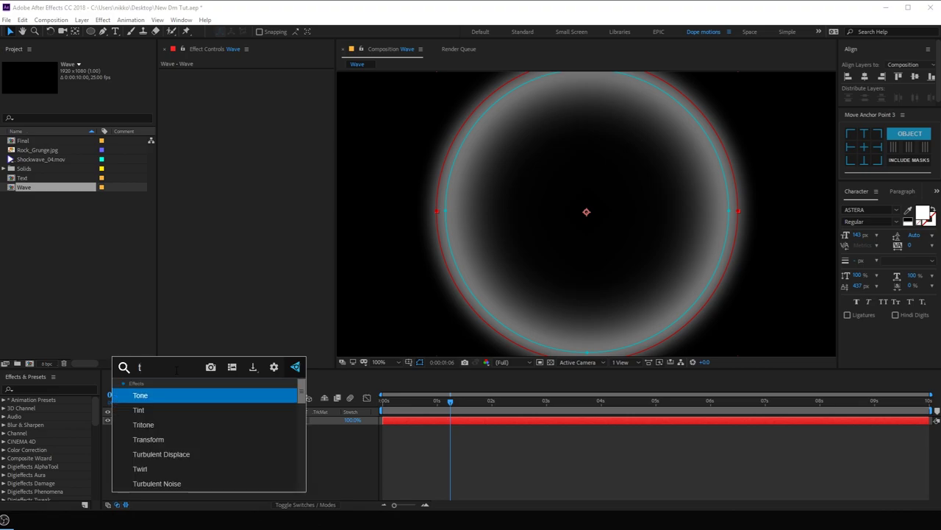
left_click(179, 398)
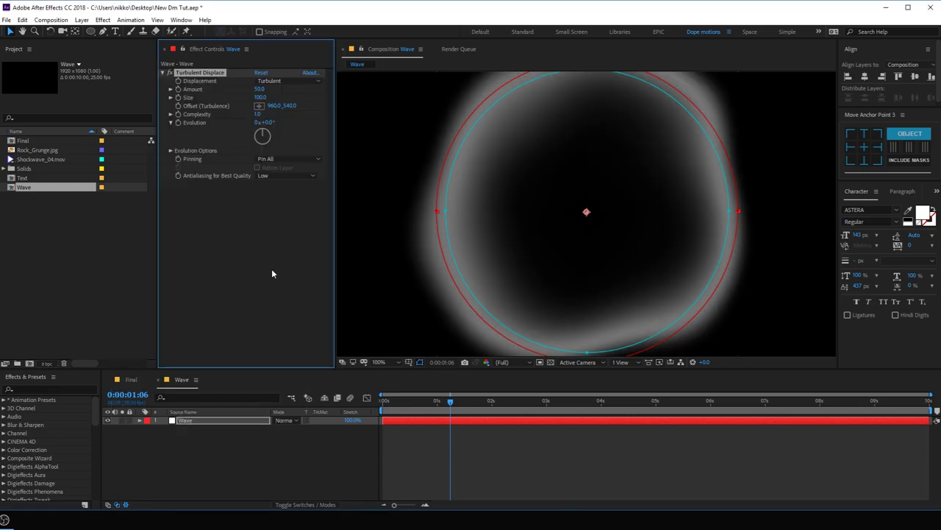
- Set Turbulent Displace Amount to 60, Size to 20, raise Complexity, and check the ring
left_click(258, 90)
type("60")
key("Return")
left_click(259, 98)
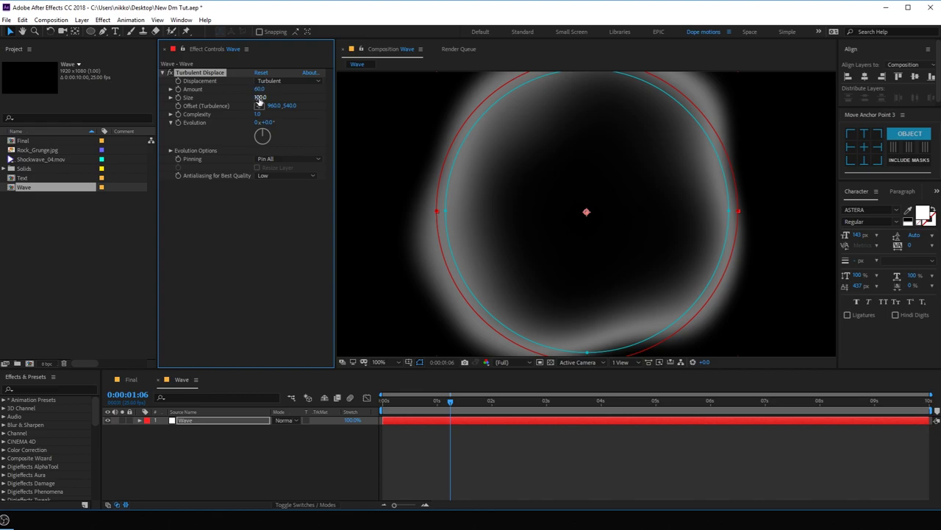
type("20")
key("Return")
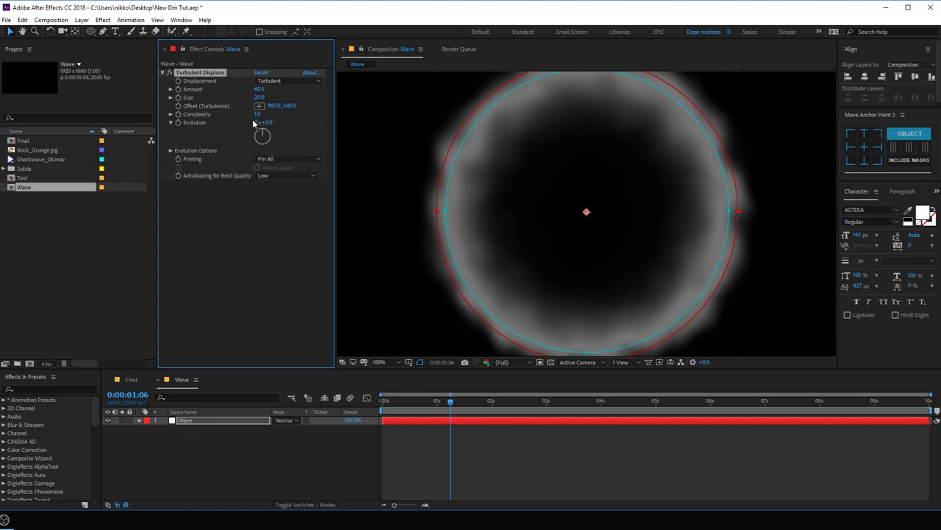
left_click(258, 114)
type("5")
key("Return")
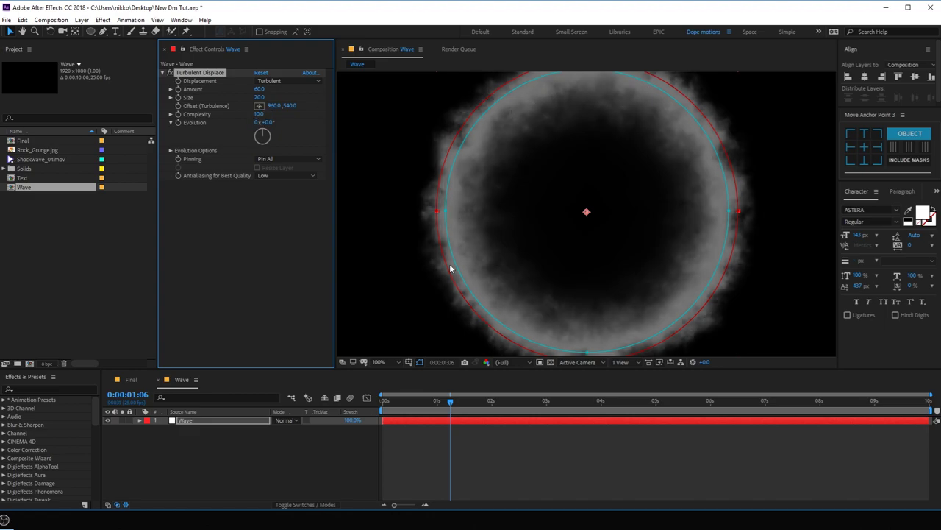
left_click(284, 449)
scroll(514, 295, "down", 2)
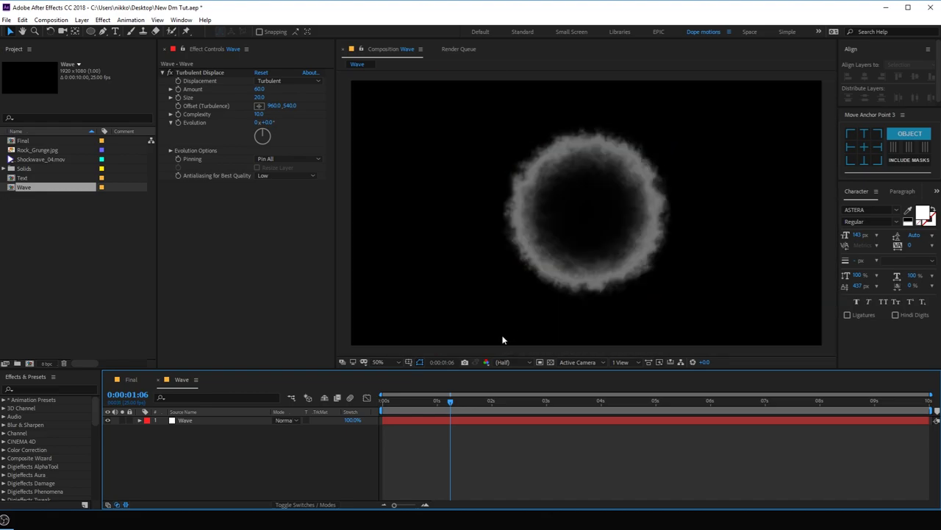
left_click_drag(431, 402, 457, 403)
- Lower the Wave layer's Mask 1 feather to 20 to sharpen the ring's outer edge
scroll(528, 290, "up", 2)
left_click(199, 422)
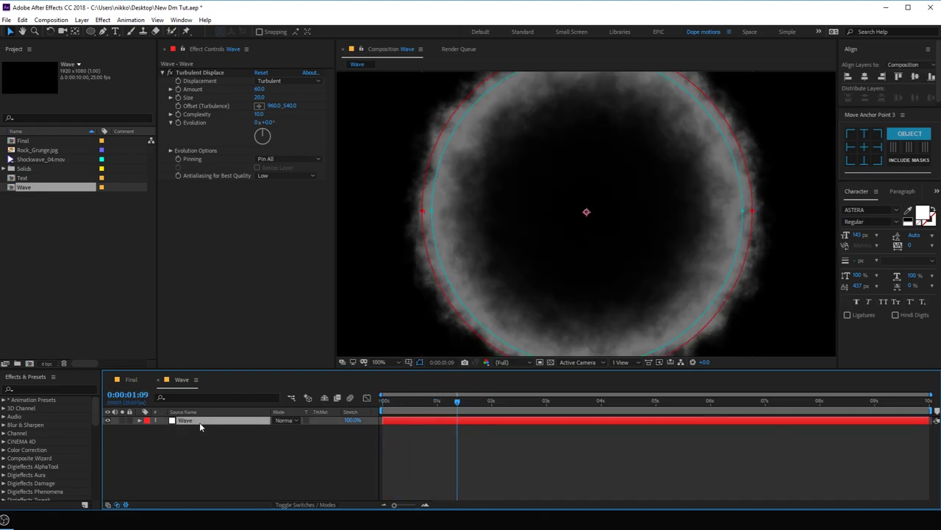
key("m")
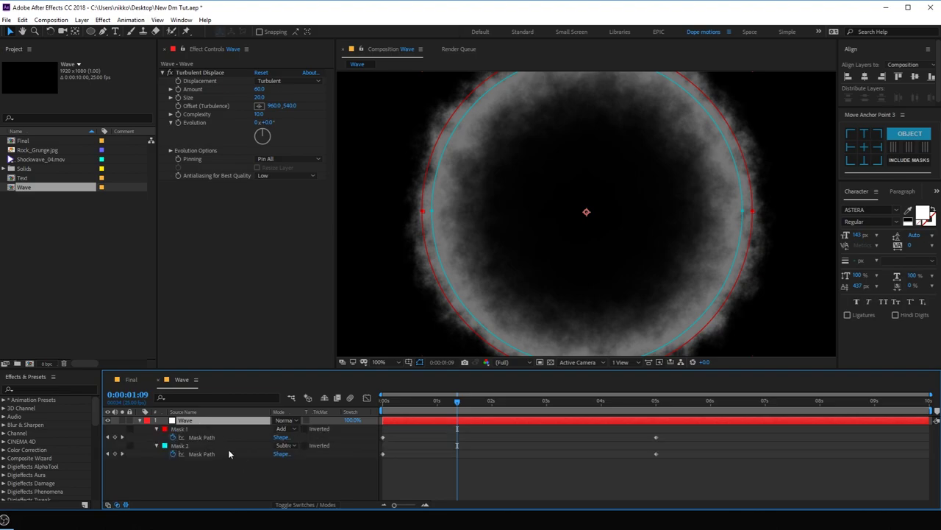
key("f")
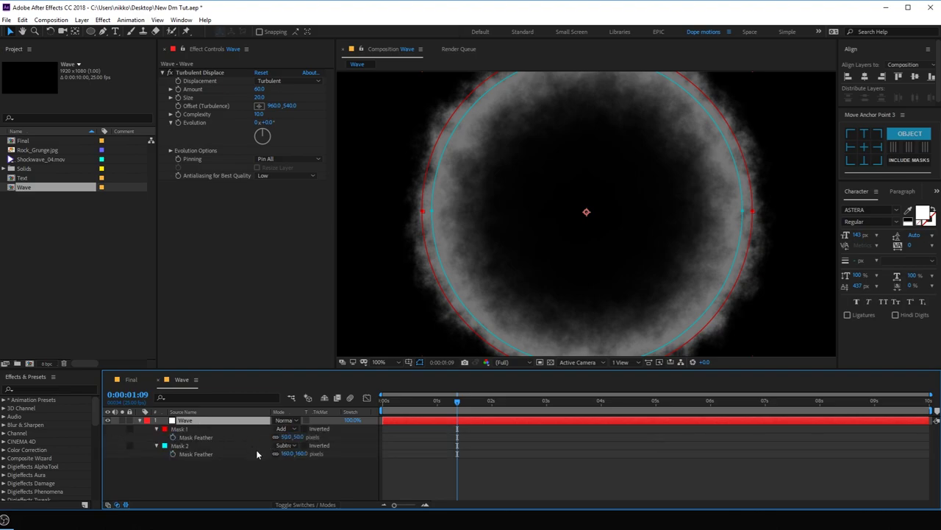
left_click(287, 472)
left_click_drag(294, 437, 284, 439)
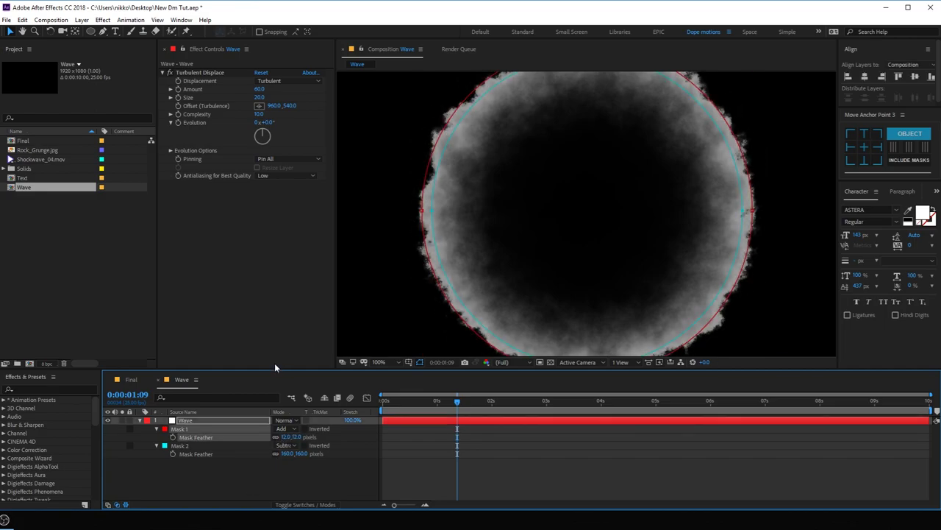
left_click(273, 492)
left_click(296, 437)
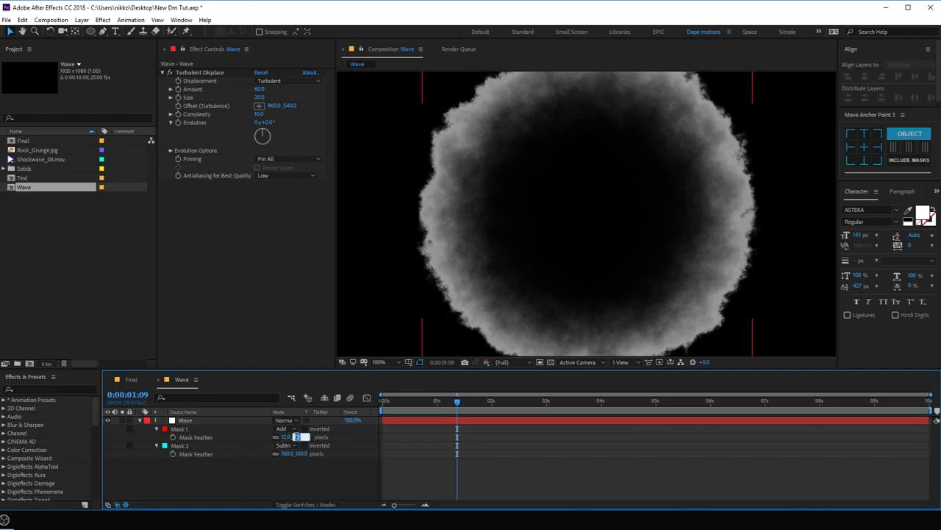
type("20")
key("Return")
left_click(239, 490)
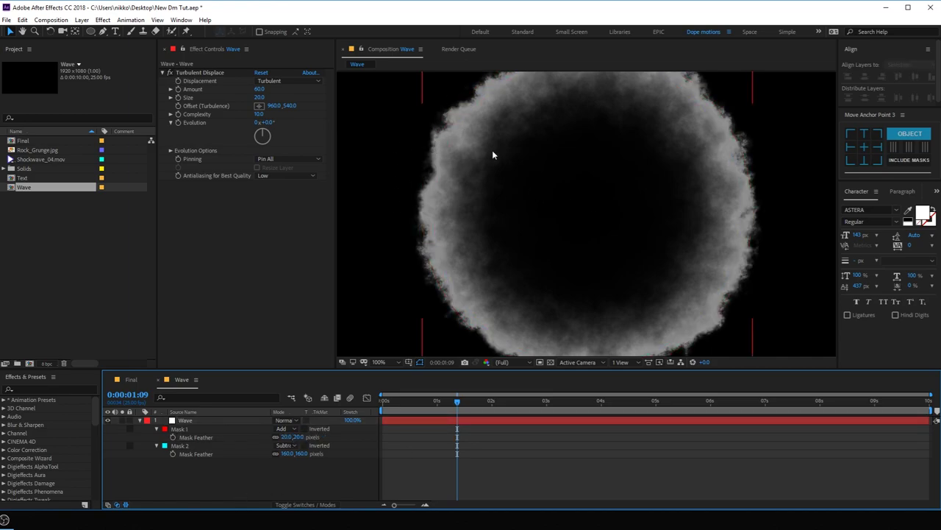
- Play back the expanding ring, then switch to the Final composition
key("space")
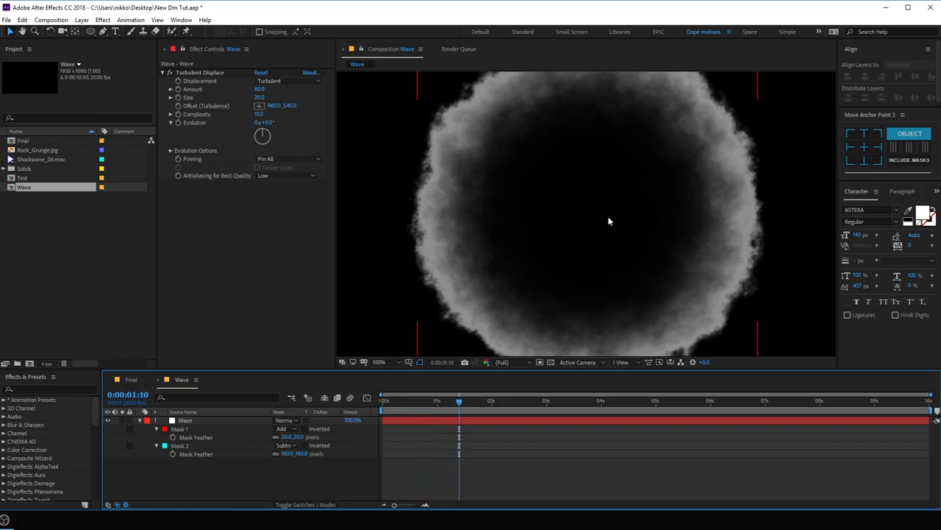
key("comma")
left_click_drag(457, 403, 550, 401)
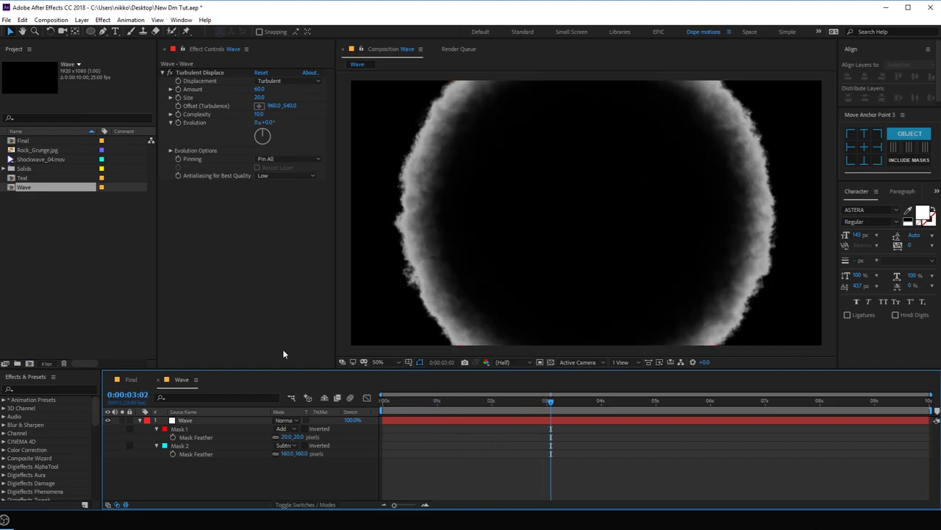
left_click(132, 380)
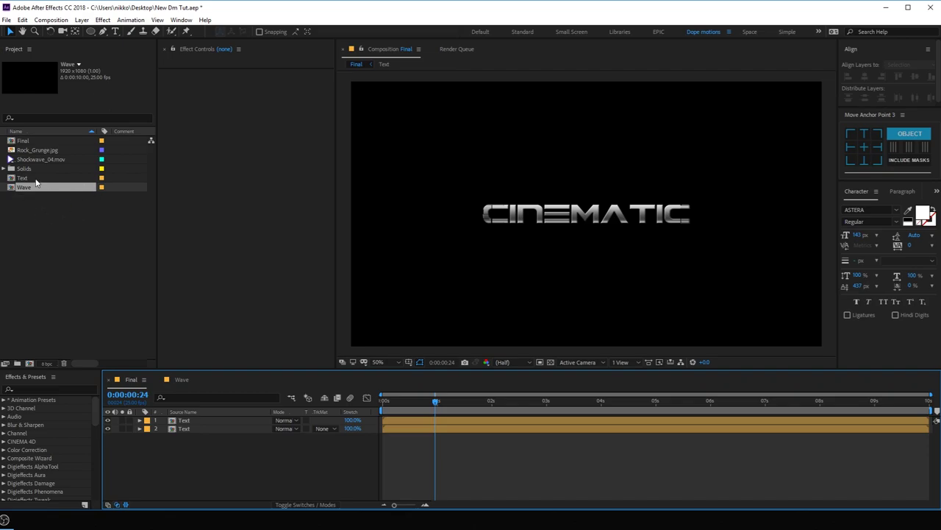
- Add the Wave composition to Final and give both Text layers a red label
left_click_drag(24, 189, 165, 425)
left_click_drag(150, 468, 187, 430)
left_click(147, 431)
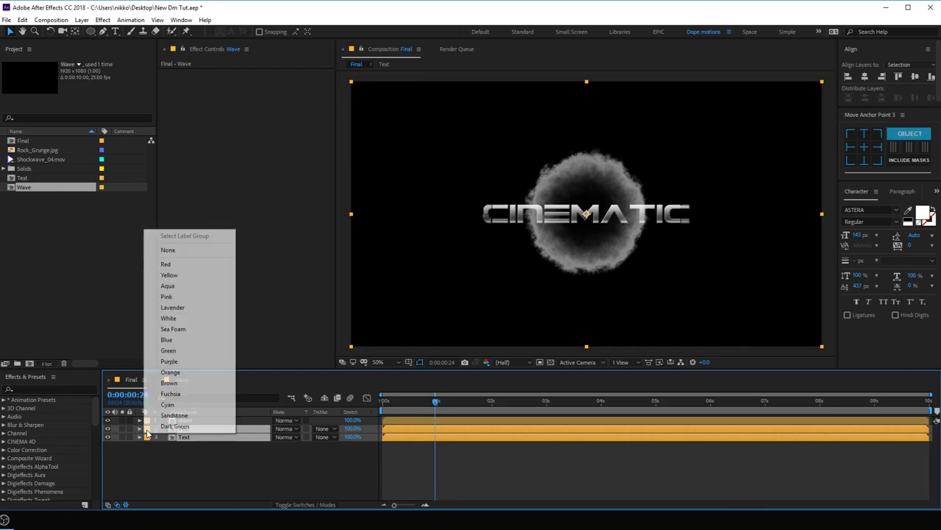
left_click(167, 264)
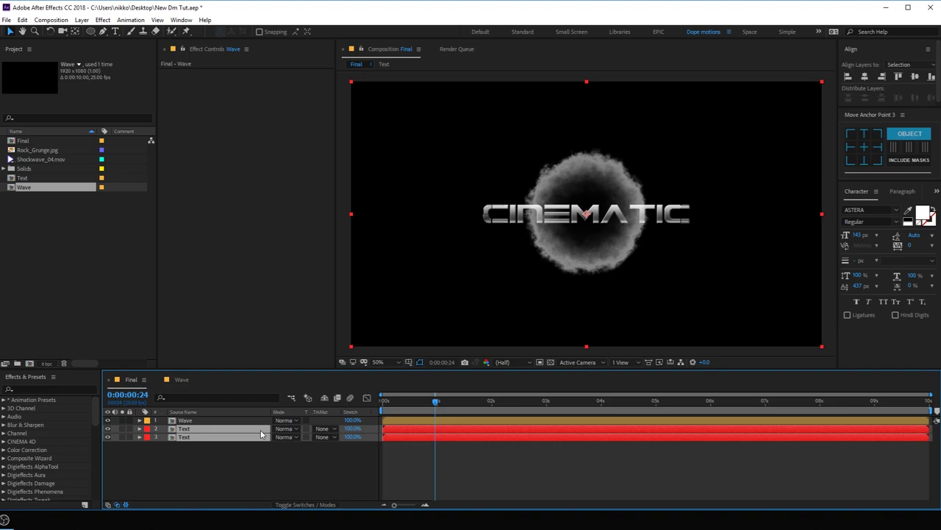
- Duplicate the two Text layers, move the copies below the originals, and label them yellow
key("ctrl+d")
left_click_drag(185, 433, 142, 451)
left_click(142, 451)
left_click(189, 293)
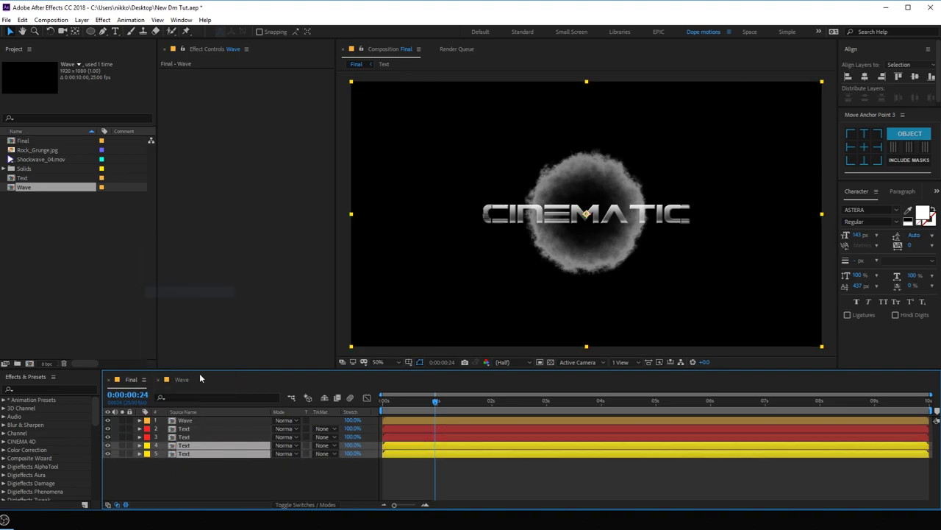
left_click_drag(216, 368, 218, 308)
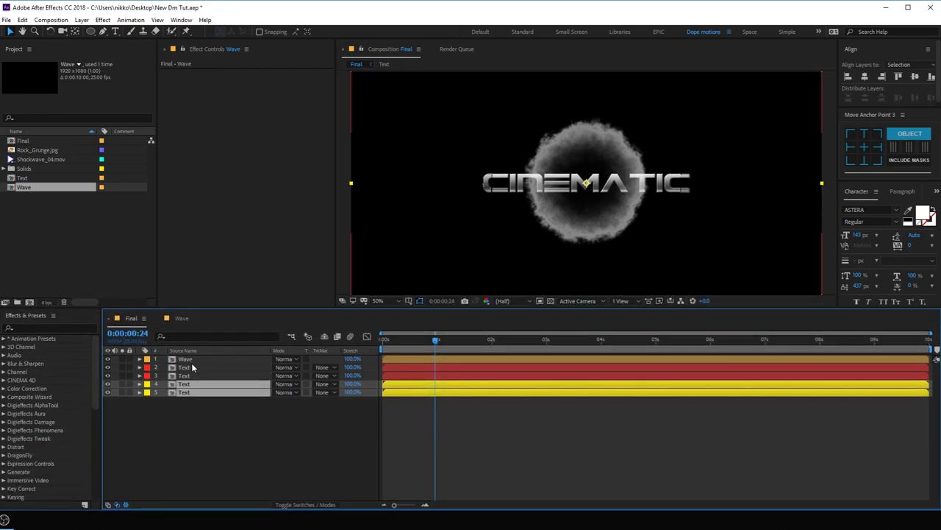
- Label the Wave layer white and move it to third in the layer stack
left_click(160, 360)
left_click(148, 359)
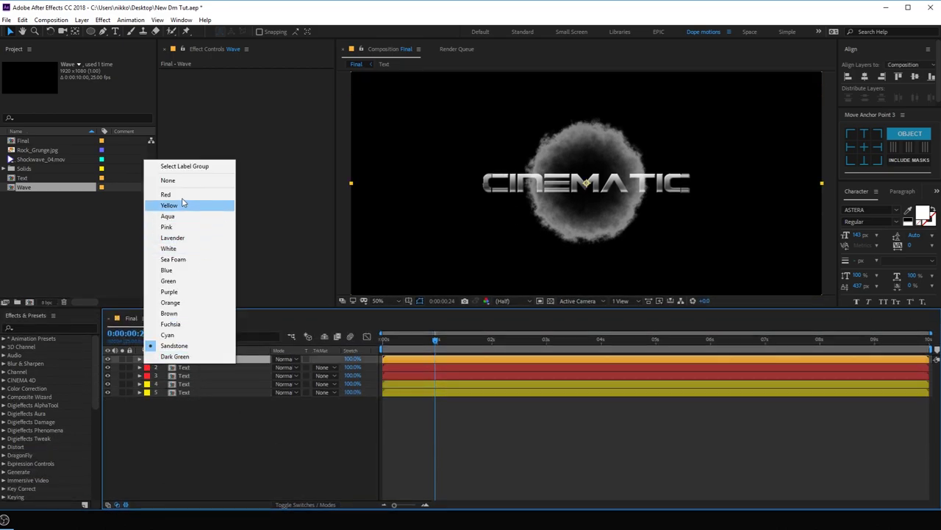
left_click(169, 249)
left_click_drag(214, 359, 247, 392)
- Hide layers 1, 2 and 5, and set layer 4's track matte to Alpha Matte 'Wave'
left_click(206, 384)
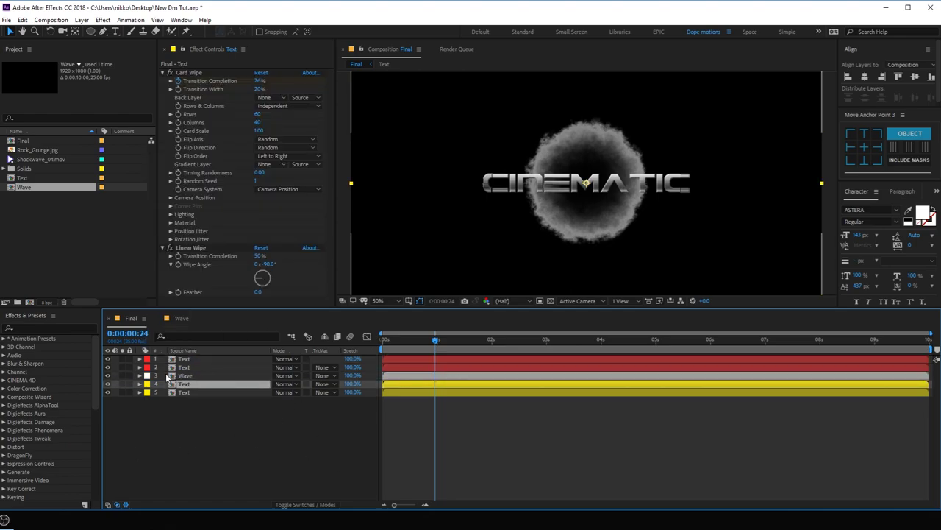
left_click_drag(108, 359, 107, 366)
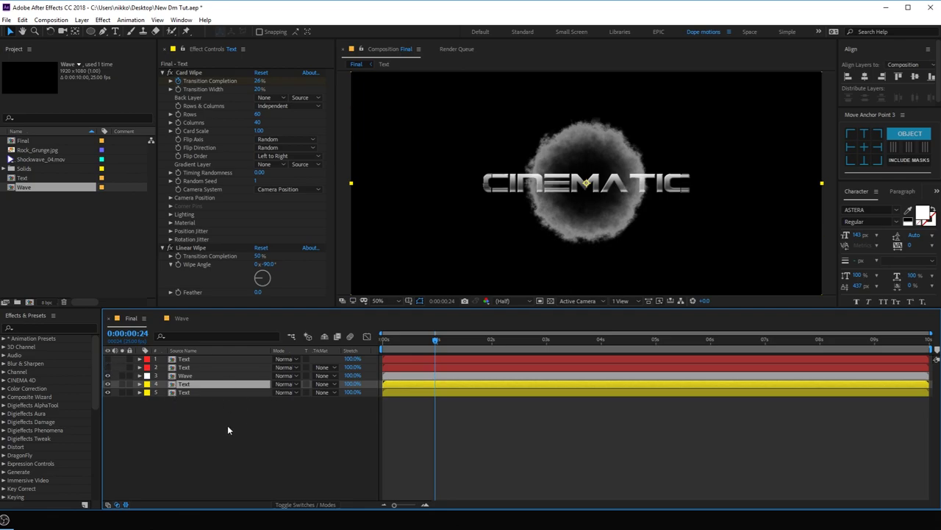
left_click(107, 392)
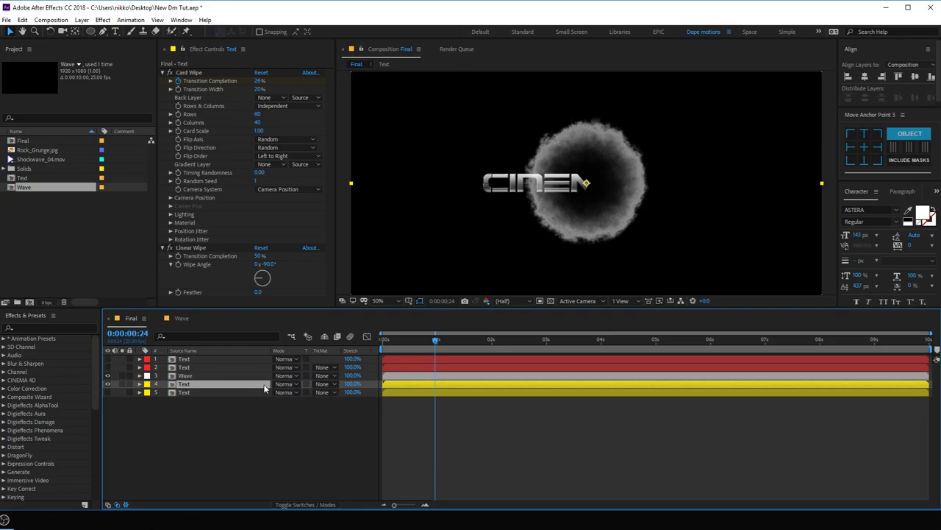
left_click(322, 384)
left_click(344, 411)
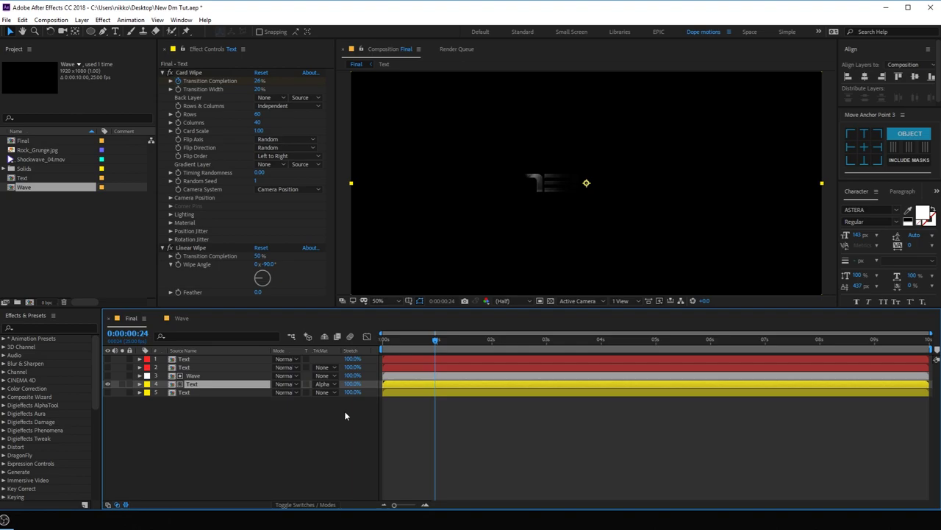
left_click_drag(435, 341, 478, 347)
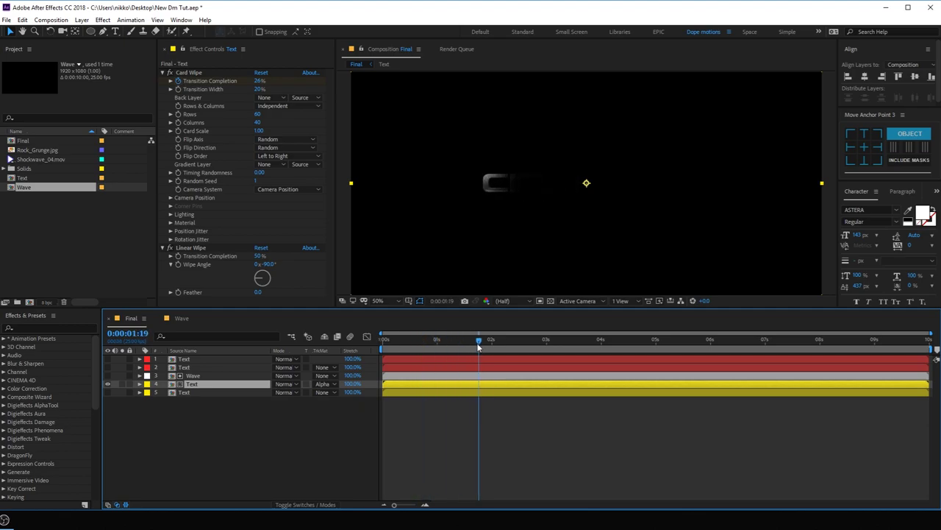
left_click(225, 376)
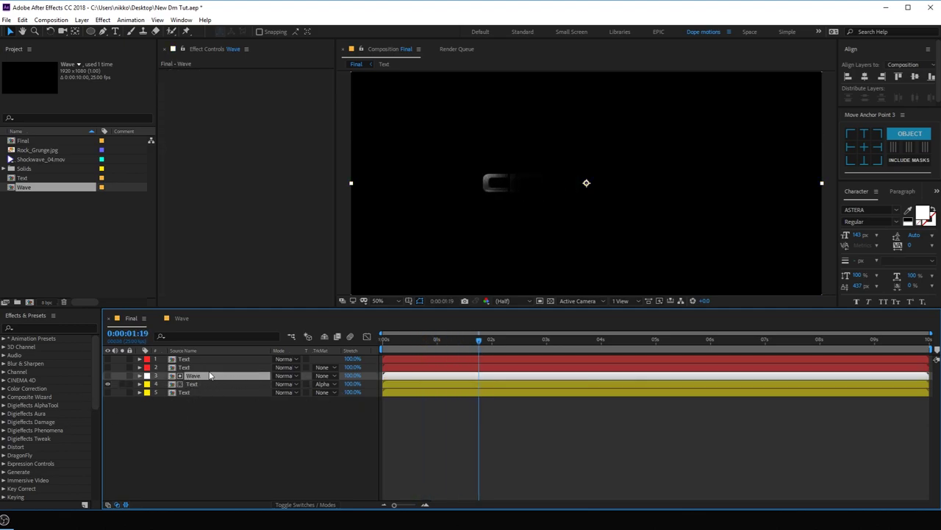
- Duplicate Wave above the bottom Text copy and use it as that copy's alpha matte
key("ctrl+d")
left_click_drag(194, 376, 205, 390)
left_click(187, 403)
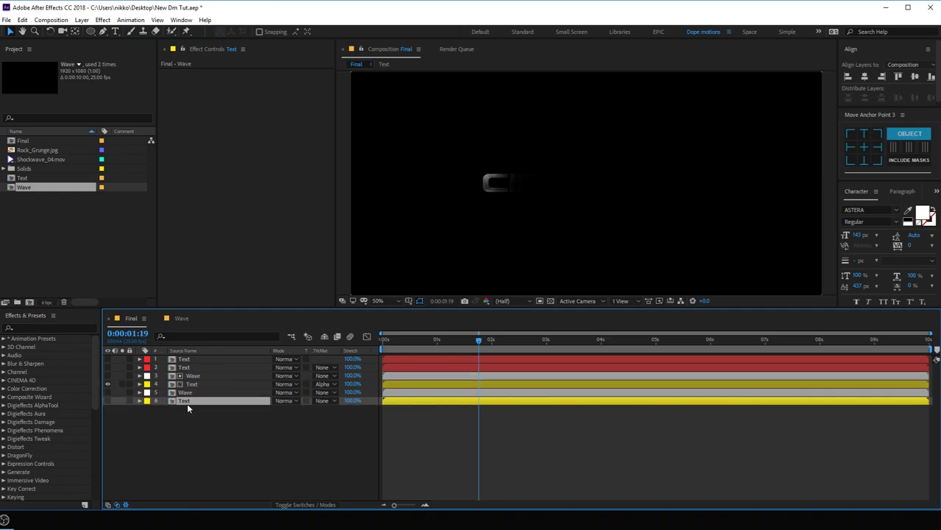
left_click(324, 400)
left_click(338, 427)
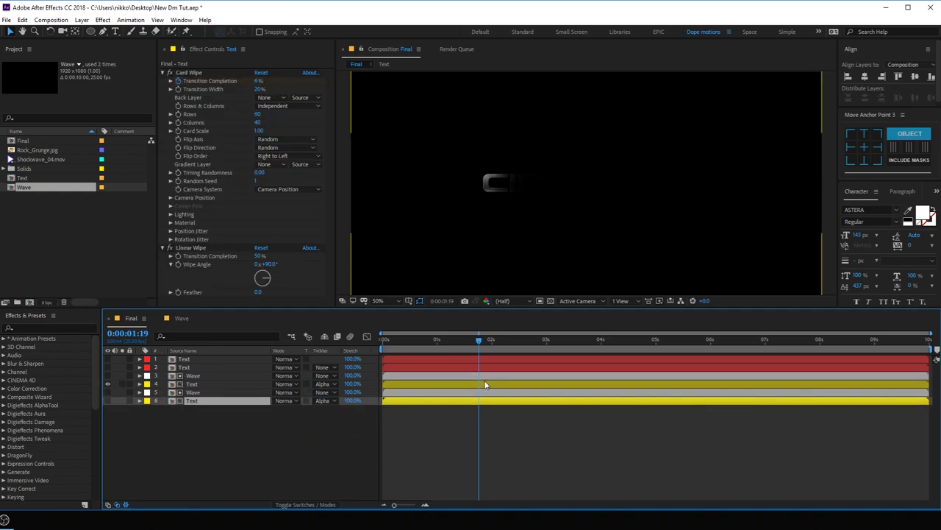
left_click(108, 400)
left_click_drag(478, 339, 453, 356)
left_click(191, 429)
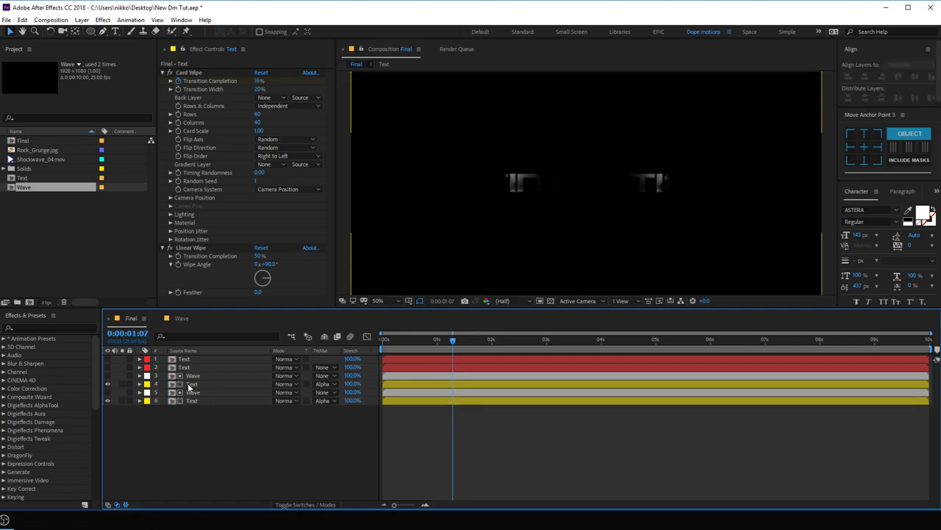
- Apply a Fill effect to the upper Wave layer by mistake, then delete it
left_click(191, 384)
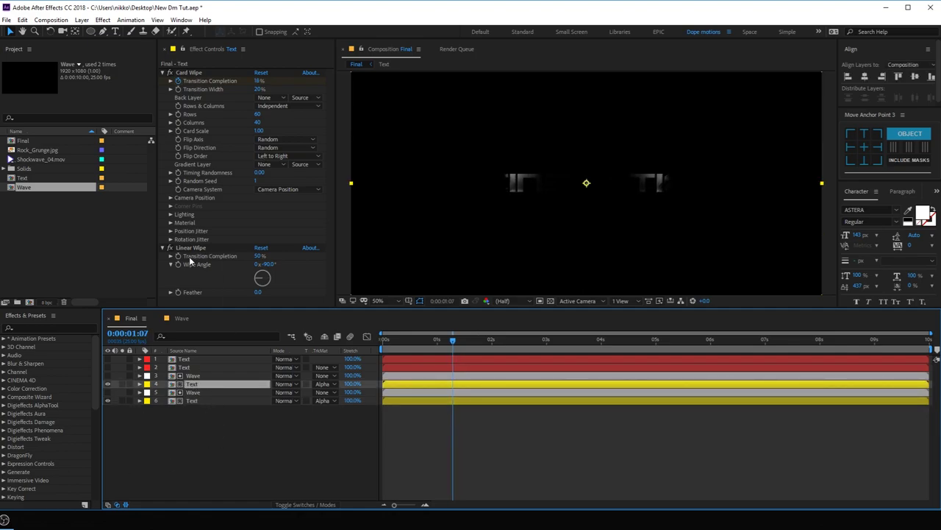
left_click(236, 375)
key("ctrl+space")
left_click(156, 371)
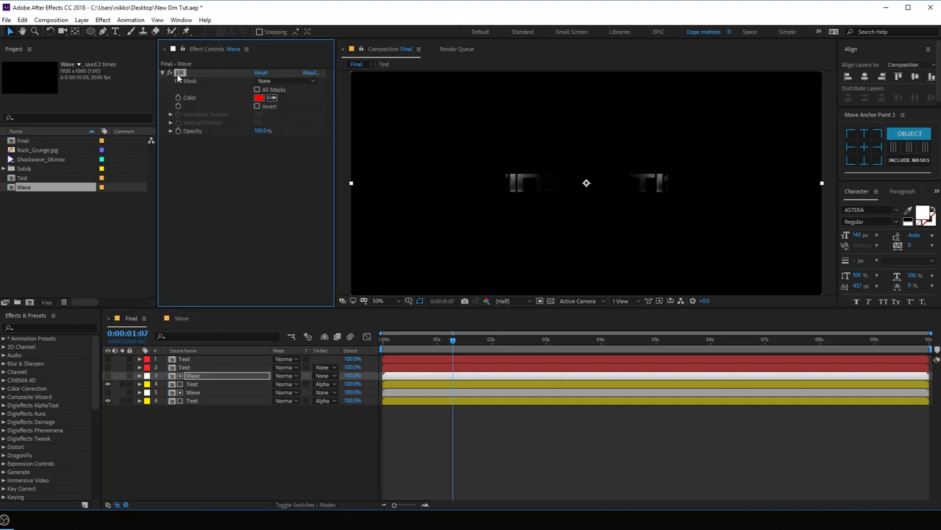
key("Delete")
left_click(193, 408)
- Apply a Fill effect to layer 4 Text and set its colour to orange
left_click(191, 384)
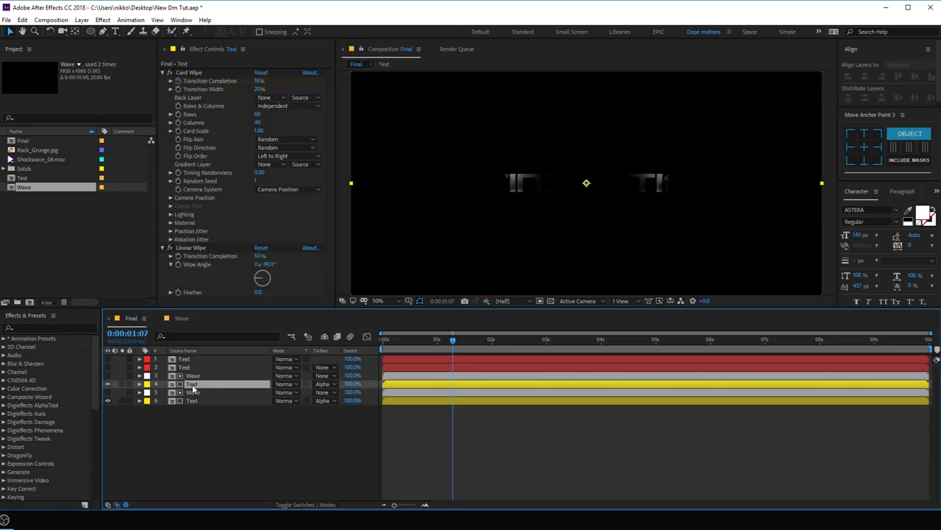
key("ctrl+space")
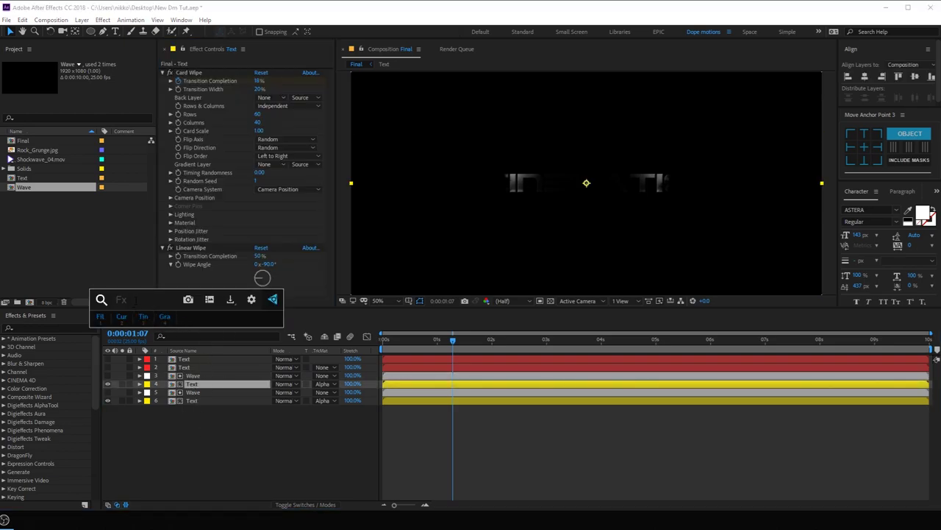
type("fi")
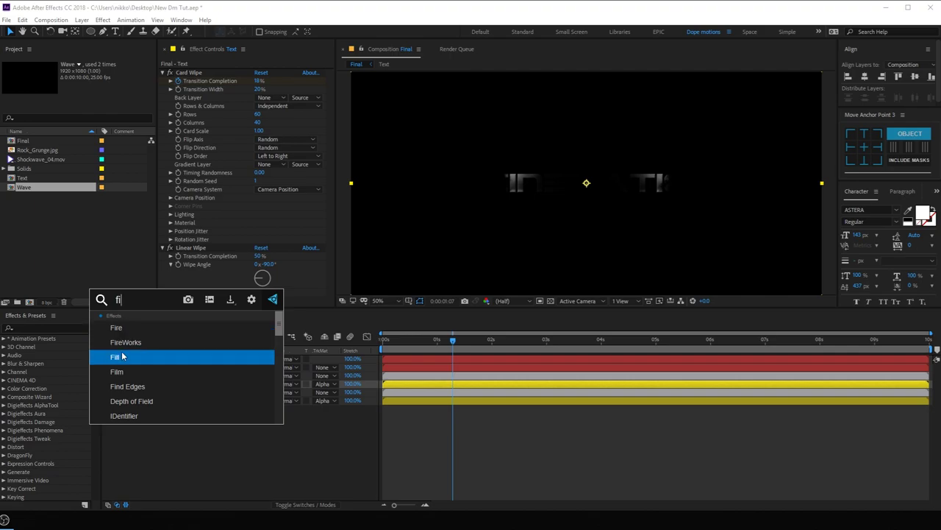
left_click(121, 356)
left_click(259, 268)
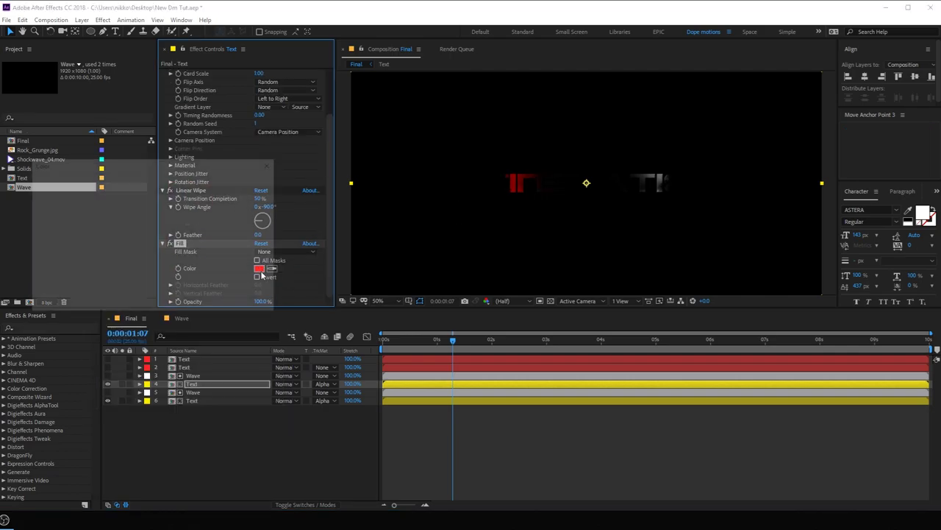
left_click_drag(173, 245, 174, 295)
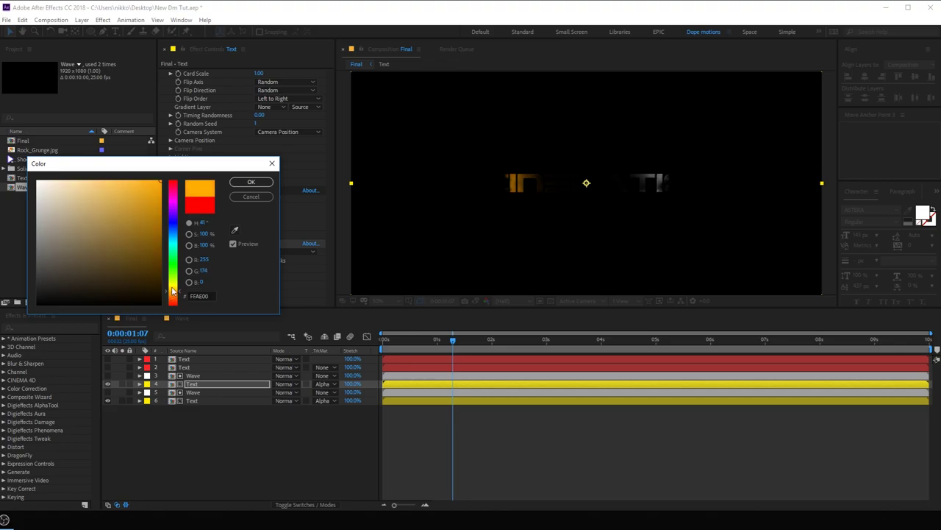
left_click(249, 181)
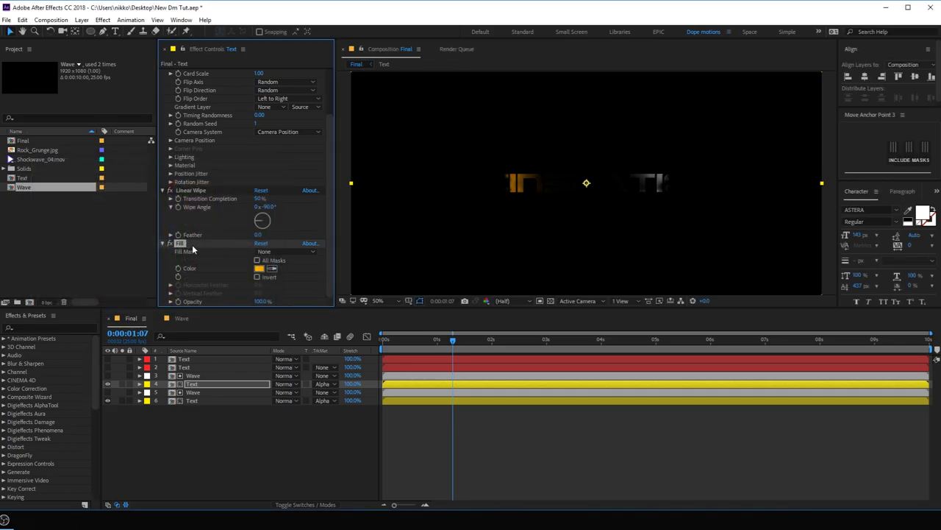
left_click(193, 401)
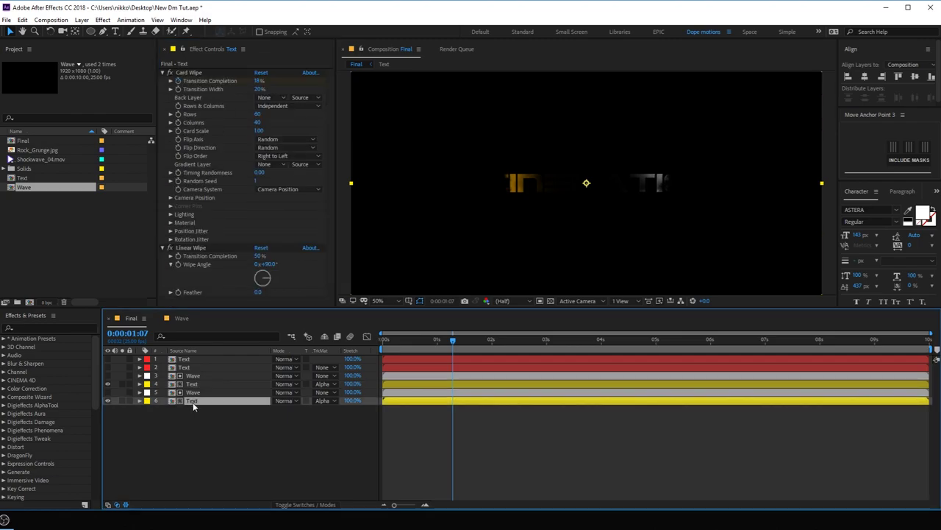
- Collapse the Card Wipe, Linear Wipe and Fill settings and reselect the bottom Text copy
left_click(163, 72)
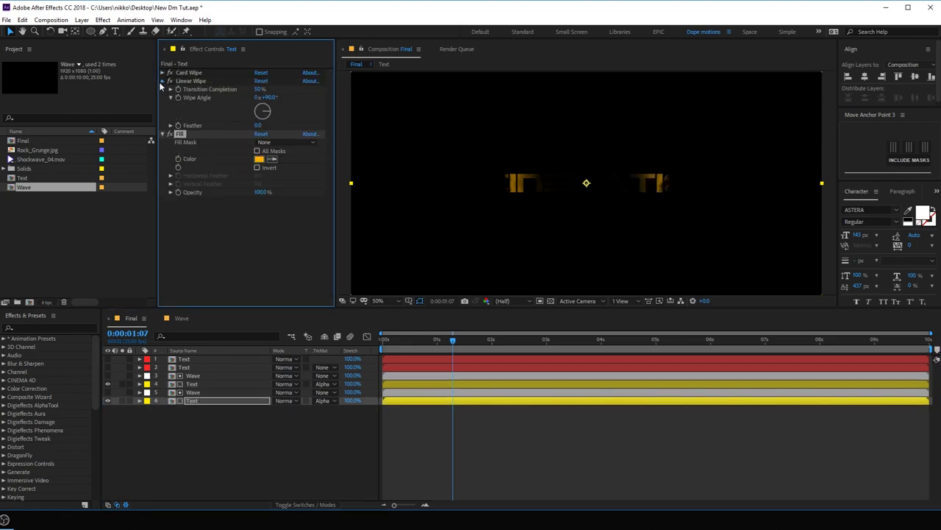
left_click(162, 81)
left_click(162, 89)
left_click(195, 416)
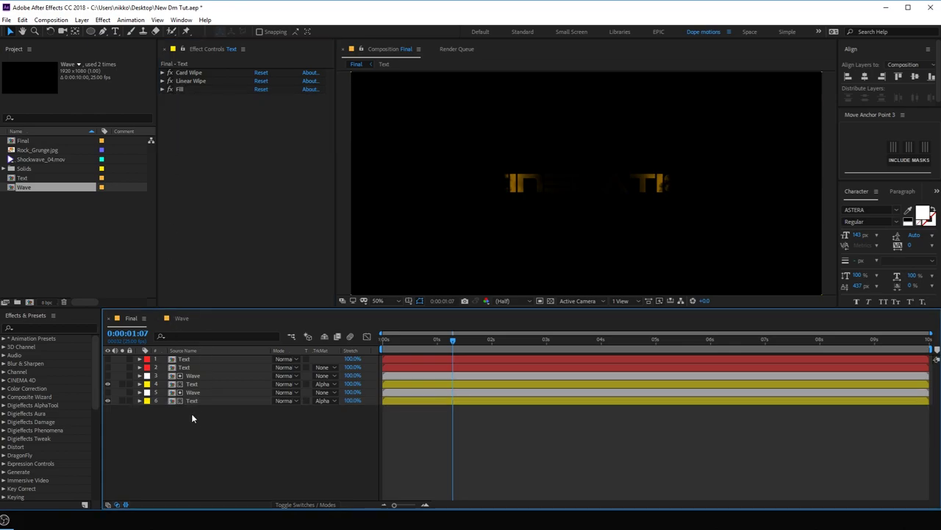
left_click(193, 400)
- Apply Glow to the bottom Text copy and raise its threshold to about 72.2%
key("ctrl+space")
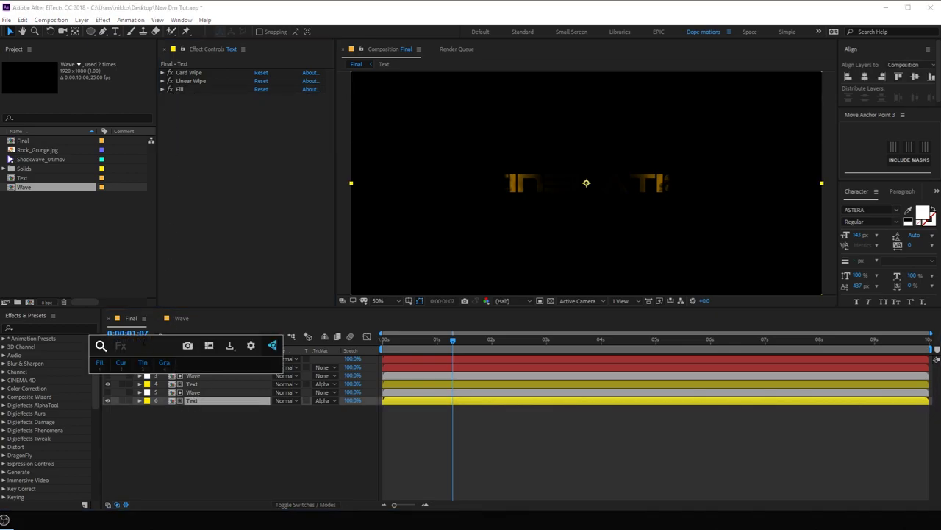
type("glow")
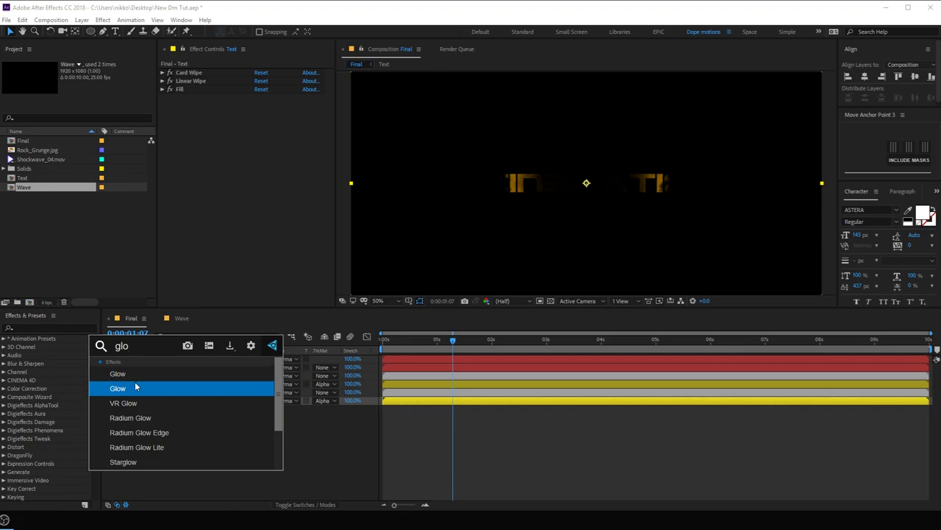
left_click(140, 387)
left_click_drag(258, 119, 269, 110)
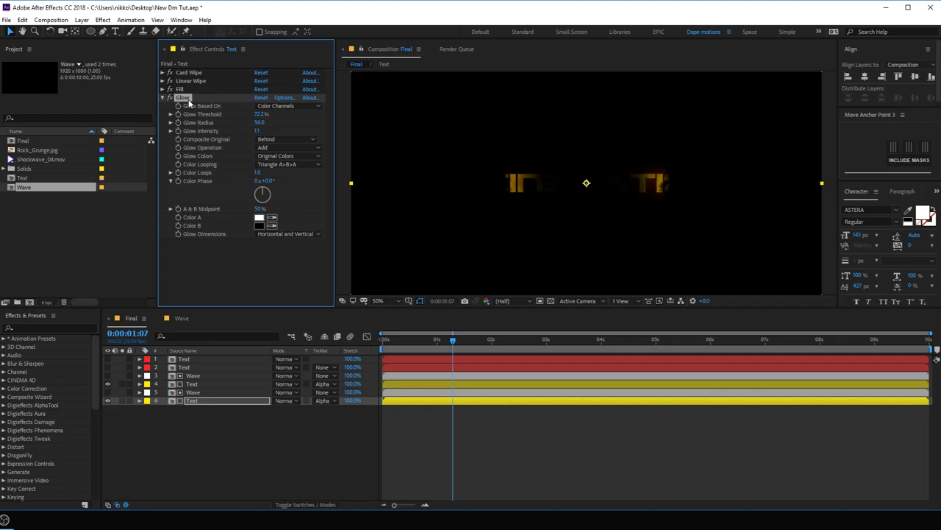
left_click(193, 384)
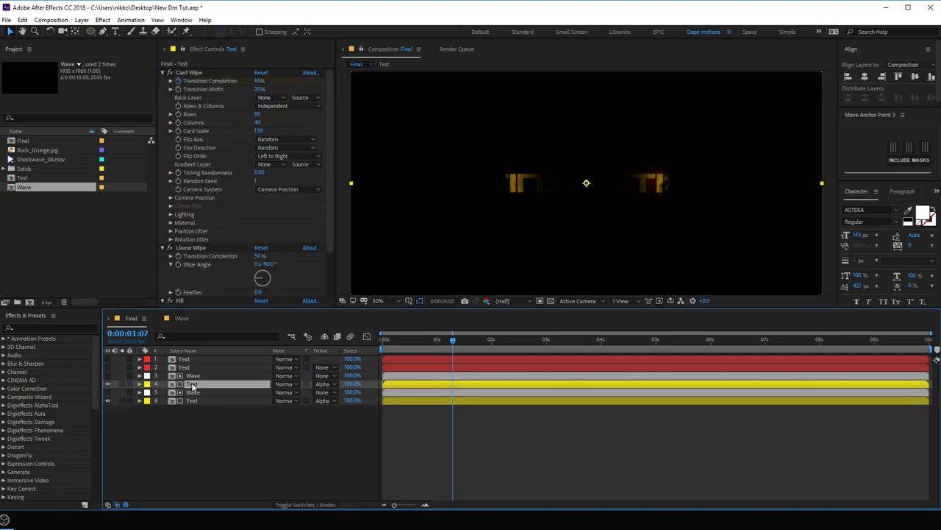
left_click(307, 449)
mouse_move(453, 340)
left_mouse_down()
mouse_move(402, 349)
mouse_move(443, 347)
left_mouse_up()
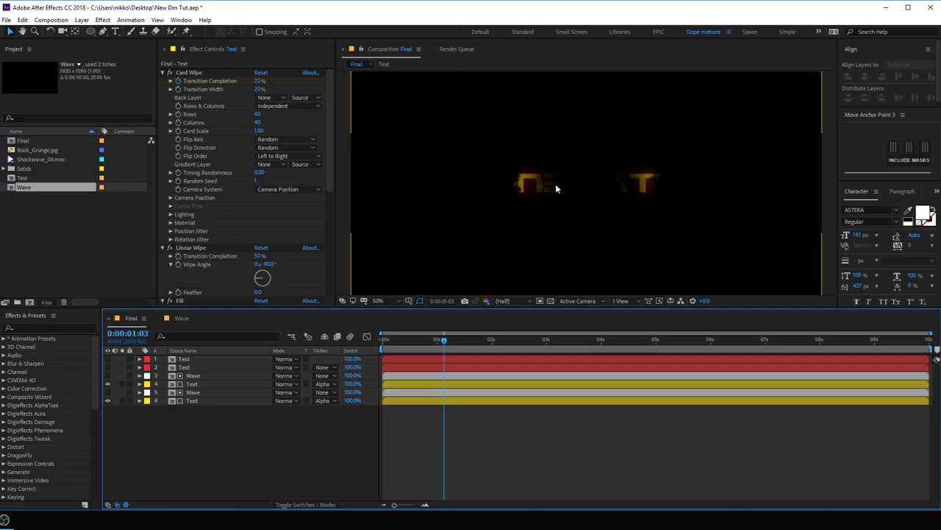
left_click_drag(204, 425, 108, 378)
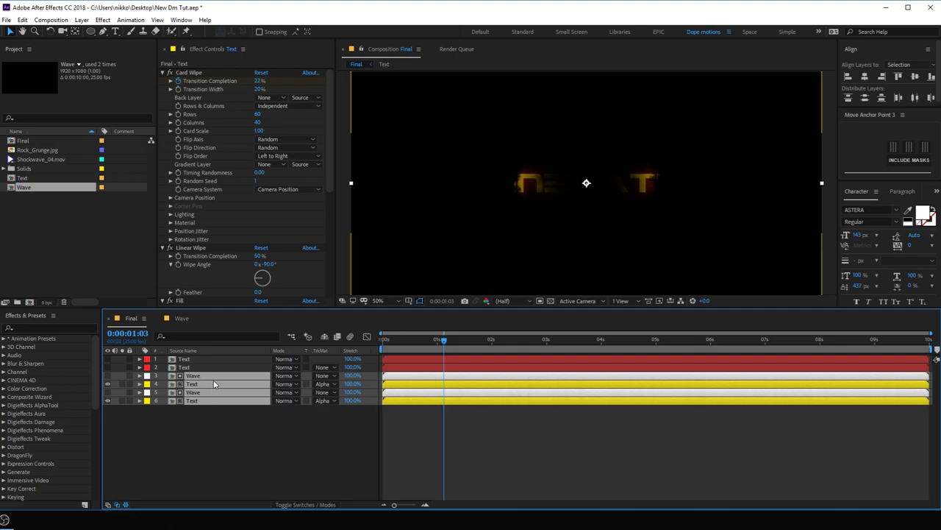
key("ctrl+d")
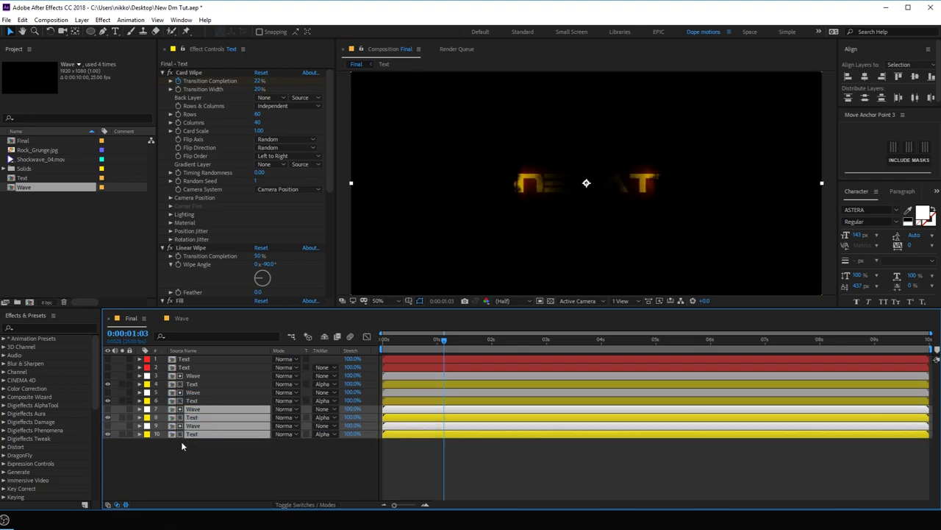
left_click_drag(444, 341, 485, 341)
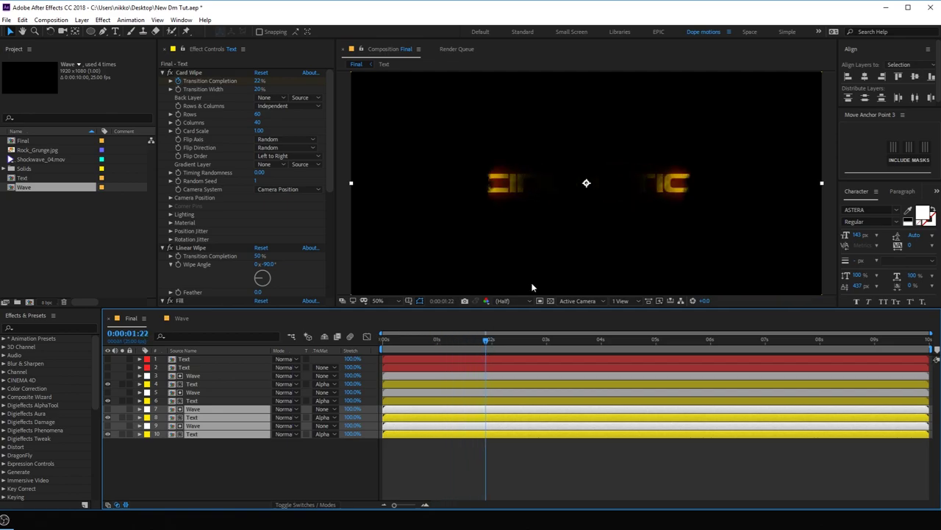
left_click(121, 500)
left_click_drag(484, 350, 403, 348)
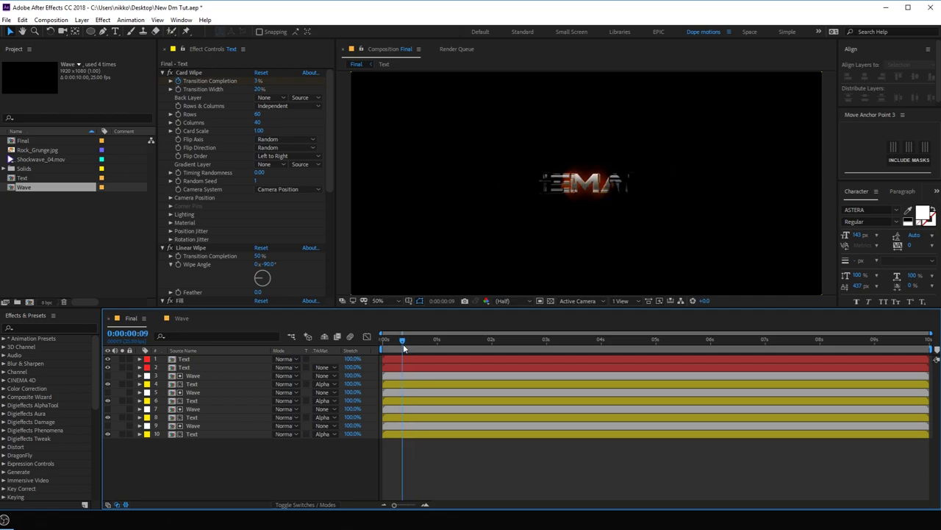
- Shift both red Text layers' bars roughly half a second later and preview the reveal
left_click(406, 358)
left_click(405, 367, "shift")
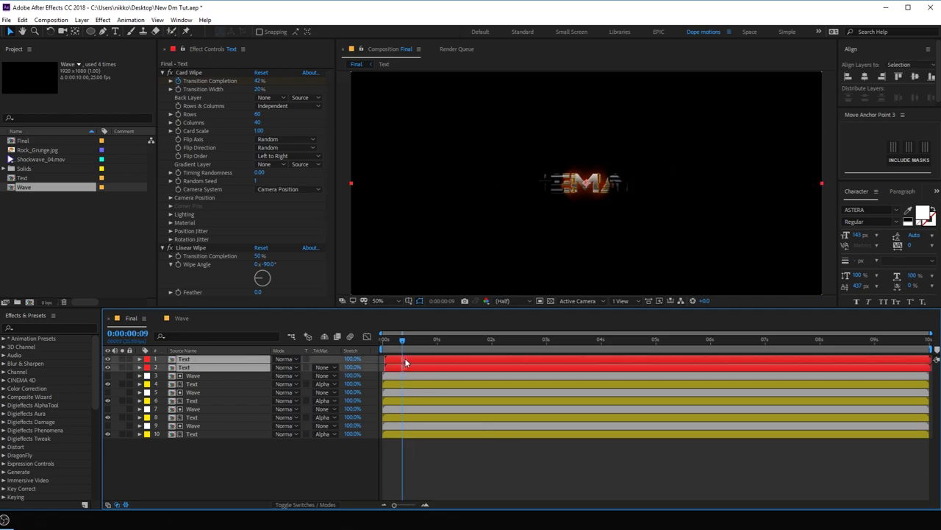
left_click_drag(406, 361, 501, 342)
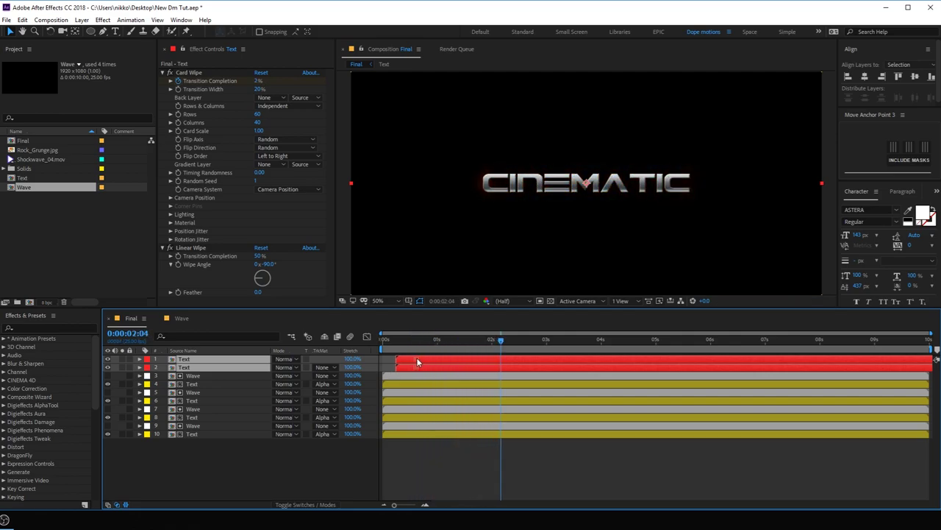
mouse_move(403, 344)
left_mouse_down()
mouse_move(491, 352)
mouse_move(419, 351)
left_mouse_up()
left_click(234, 442)
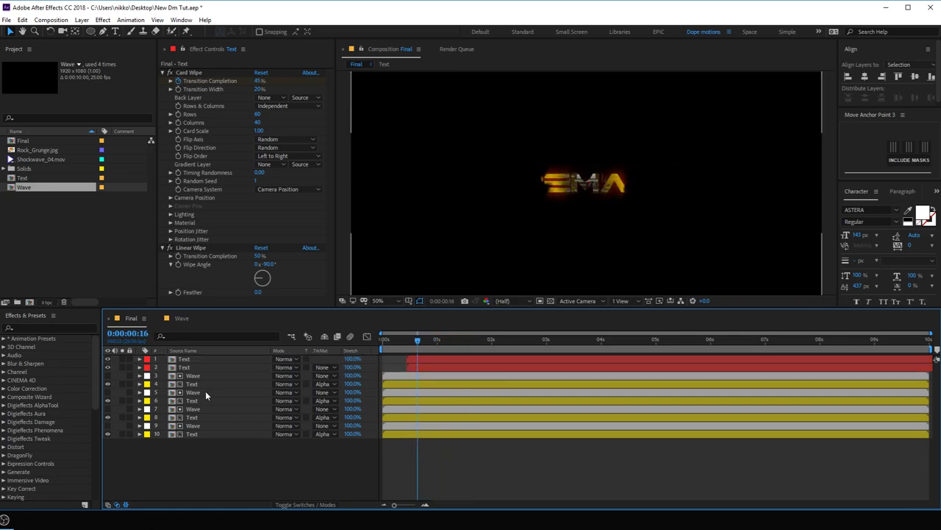
- Select Wave layers 3, 5, 7 and 9 and slide their bars back to the composition start
left_click(196, 377)
left_click(193, 392, "ctrl")
left_click(194, 409, "ctrl")
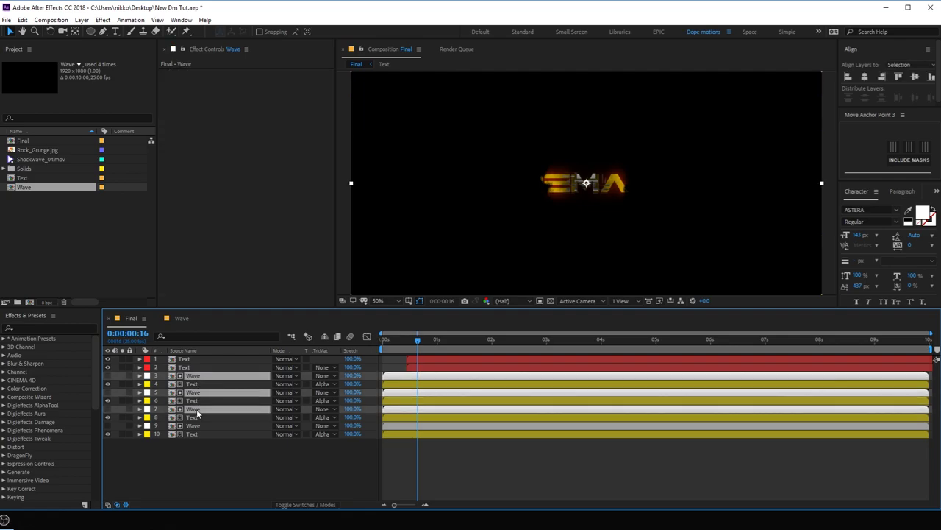
left_click(194, 425, "ctrl")
left_click_drag(404, 377, 419, 381)
key("space")
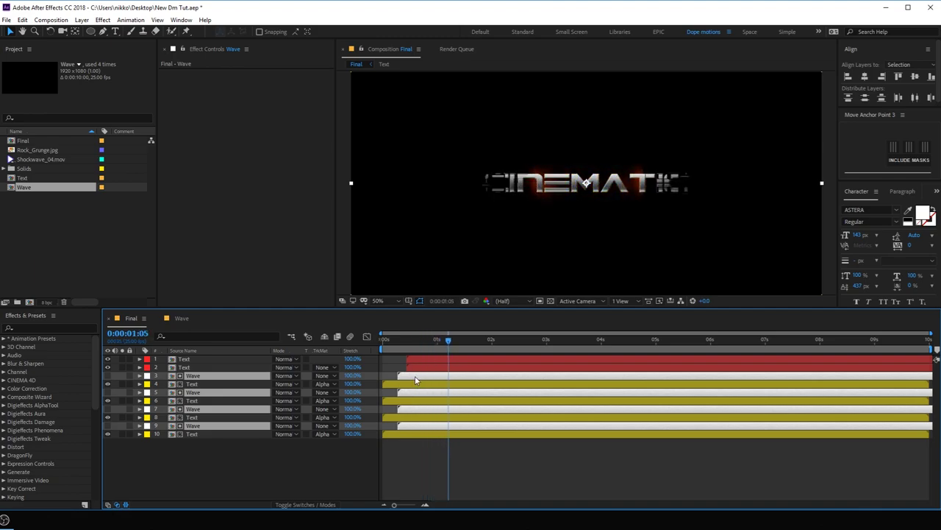
left_click_drag(415, 380, 400, 380)
- Move the playhead to frame 0 and select the bottom four Wave and Text layers
left_click(387, 343)
left_click_drag(387, 343, 499, 351)
left_click(196, 374)
left_click_drag(197, 439, 205, 413)
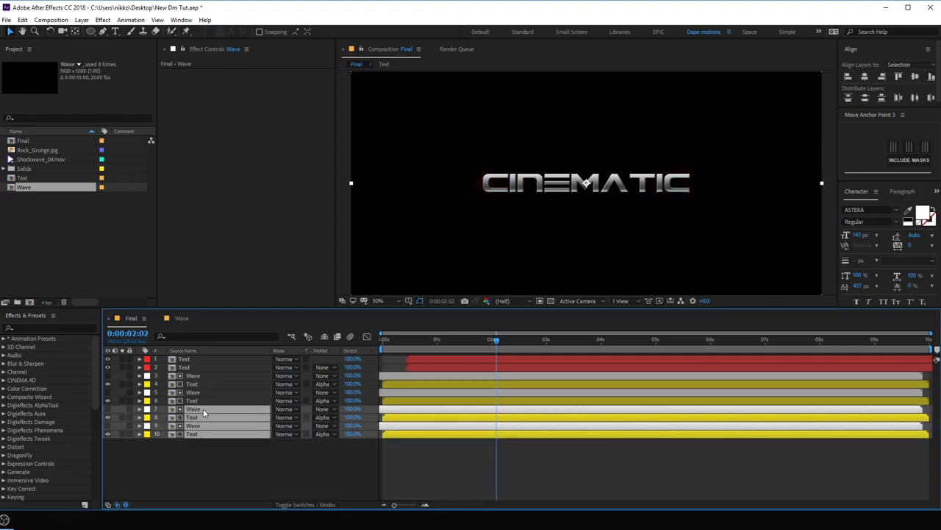
- Duplicate the four Wave and Text layers, move the copies to the top, and blend them with Add
key("ctrl+d")
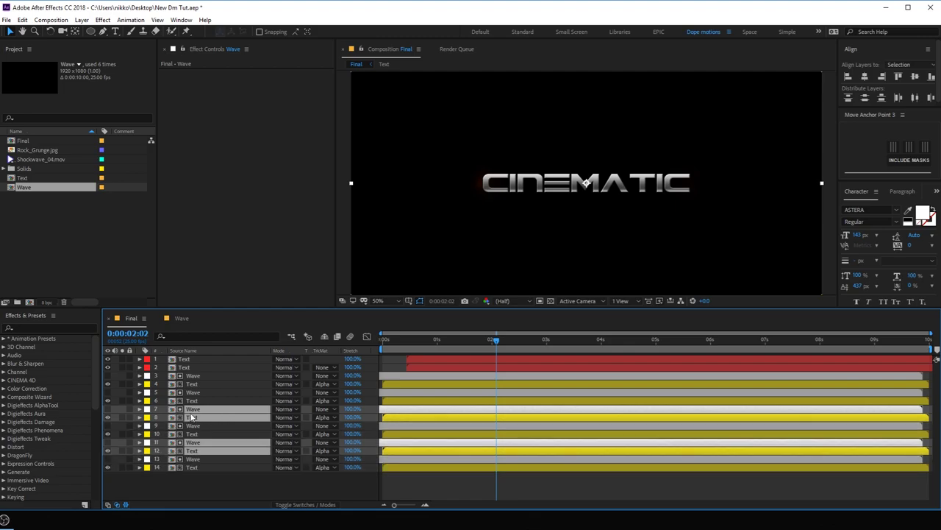
left_click_drag(193, 417, 207, 362)
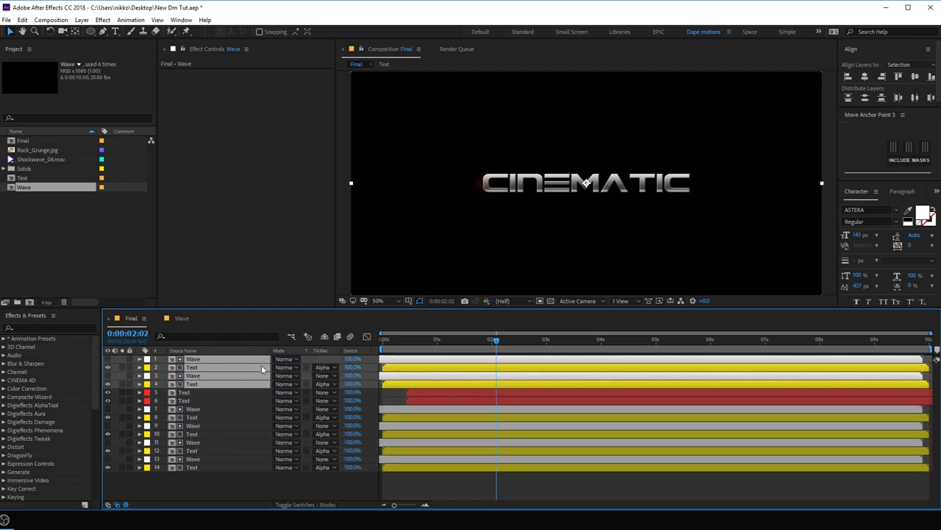
left_click_drag(395, 341, 451, 348)
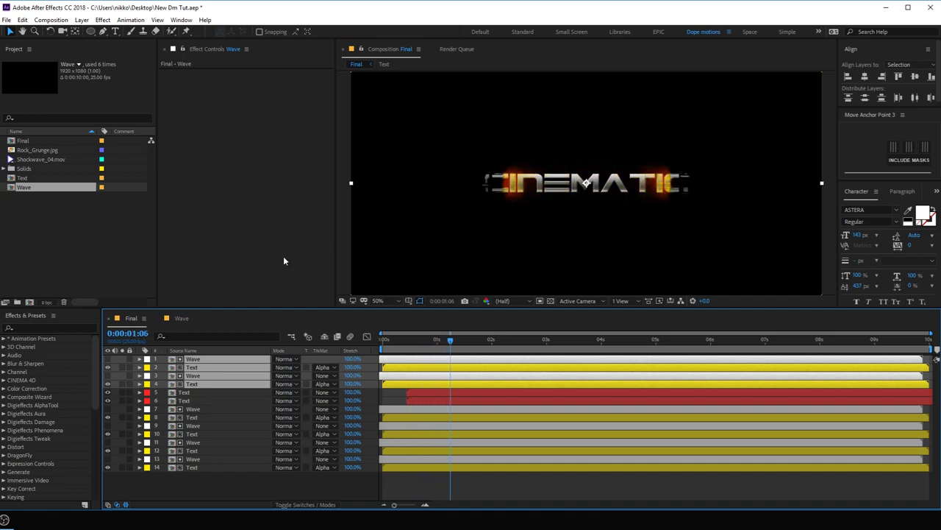
left_click(289, 360)
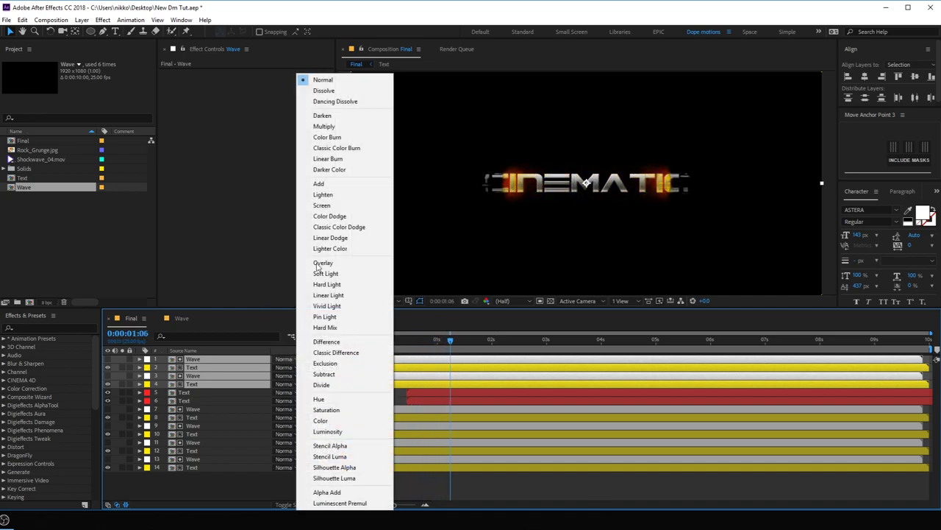
left_click(322, 184)
- Preview the brighter reveal, then select all fourteen title layers and pre-compose them as Title_01
left_click_drag(450, 348, 365, 343)
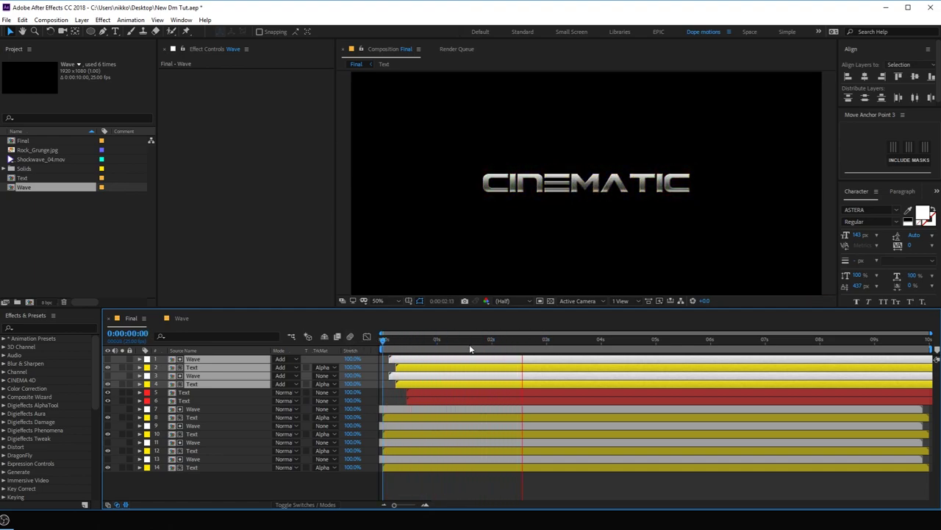
key("space")
left_click_drag(172, 475, 221, 357)
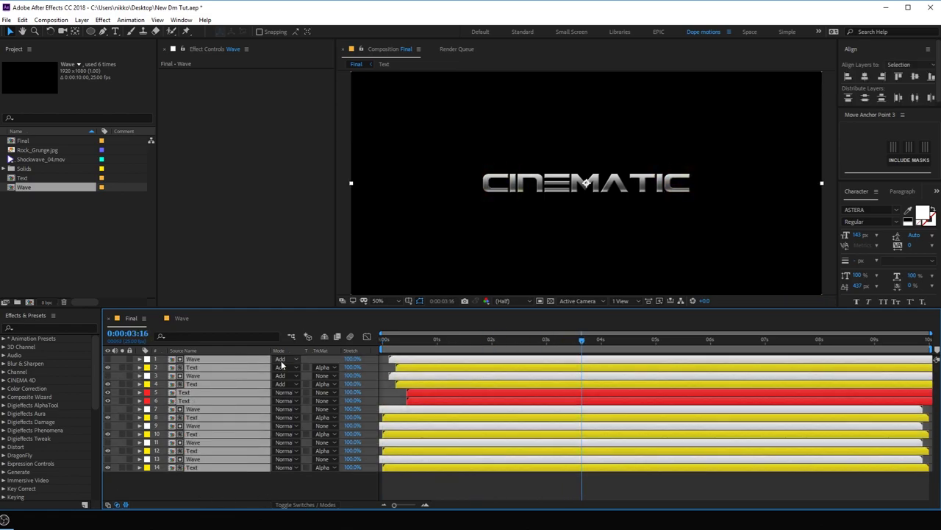
key("ctrl+shift+c")
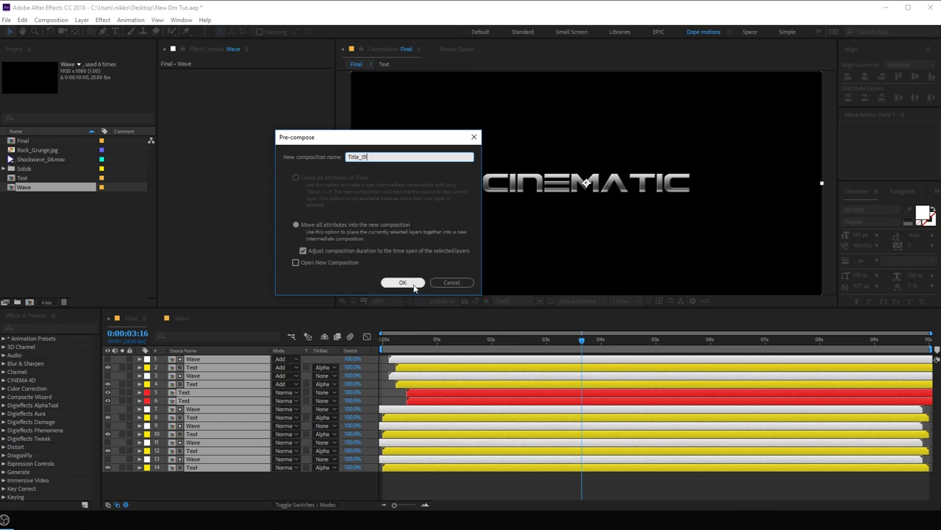
- Confirm the Title_01 pre-comp, preview it, and select Shockwave_05.mov in the Project panel
left_click(403, 283)
left_click_drag(398, 339, 516, 342)
left_click_drag(280, 307, 285, 342)
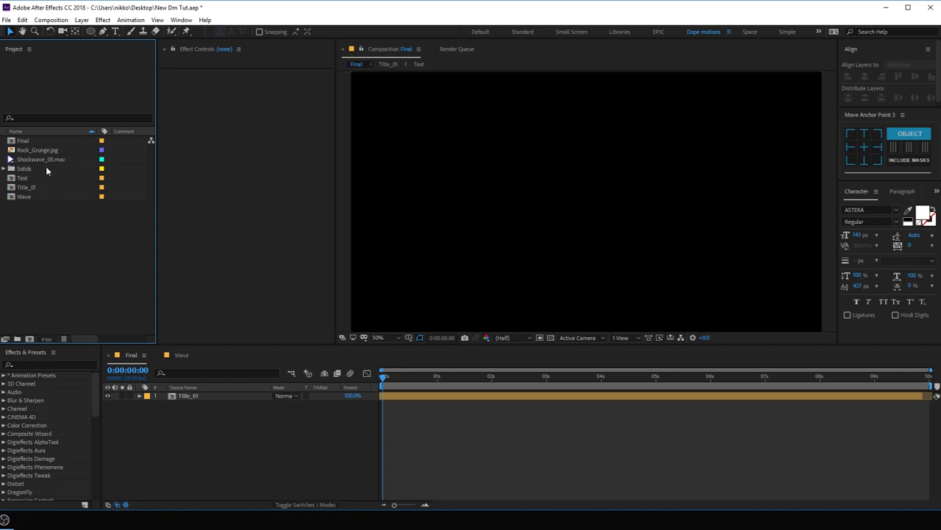
left_click(45, 160)
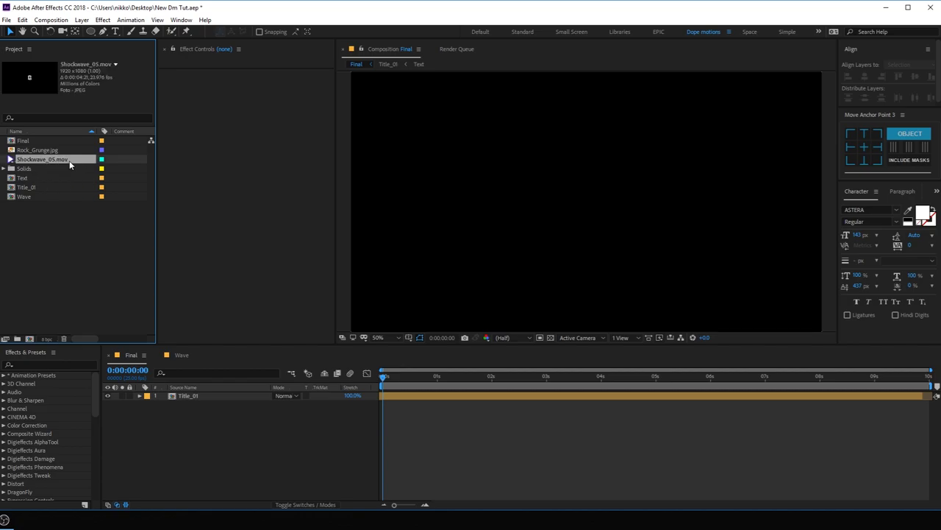
- Add Shockwave_05.mov below Title_01 and offset its start a few frames after 0:00
left_click_drag(55, 163, 209, 404)
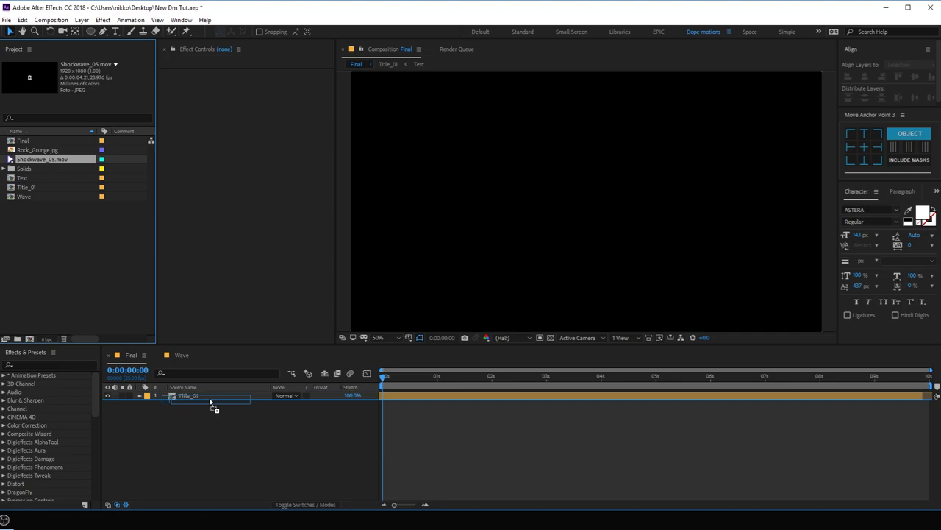
left_click_drag(211, 404, 210, 405)
left_click_drag(383, 383, 472, 381)
left_click_drag(385, 380, 463, 382)
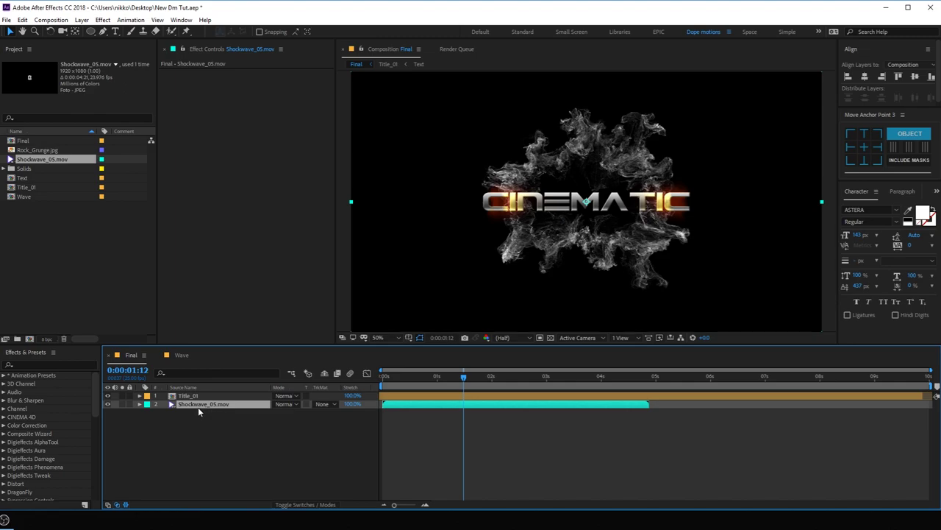
mouse_move(397, 404)
left_mouse_down()
mouse_move(388, 386)
mouse_move(401, 387)
mouse_move(384, 387)
mouse_move(398, 405)
mouse_move(394, 386)
mouse_move(407, 391)
left_mouse_up()
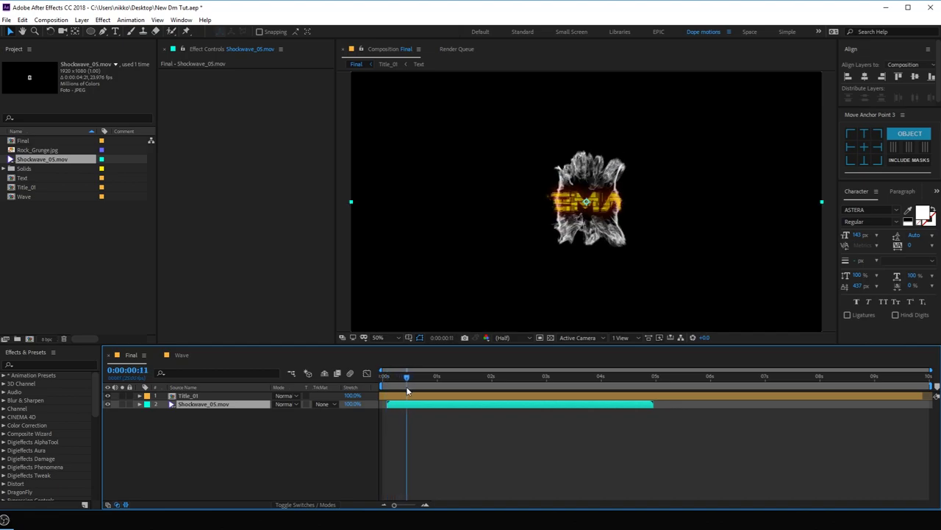
left_click_drag(408, 407, 545, 396)
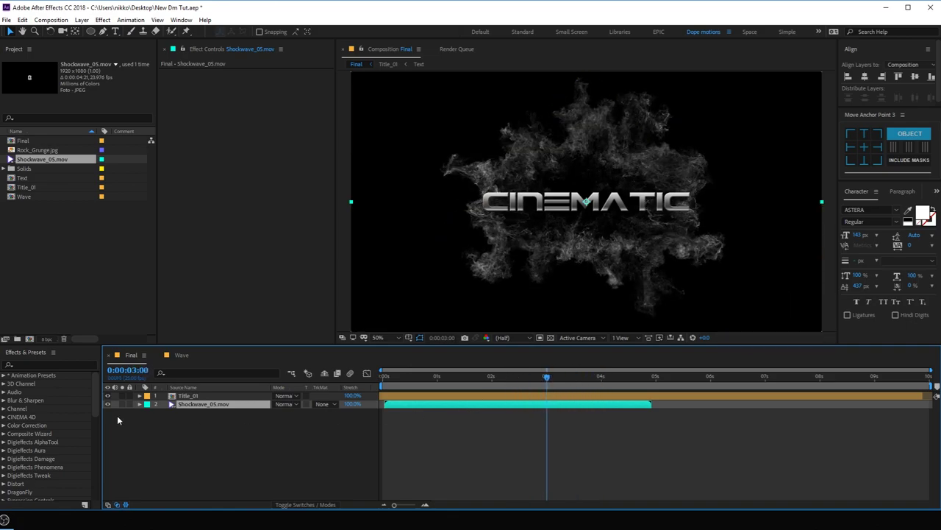
key("t")
- Keyframe the smoke's Opacity at 100% at 3:00 and 0% at 4:10
left_click(165, 413)
left_click(650, 376)
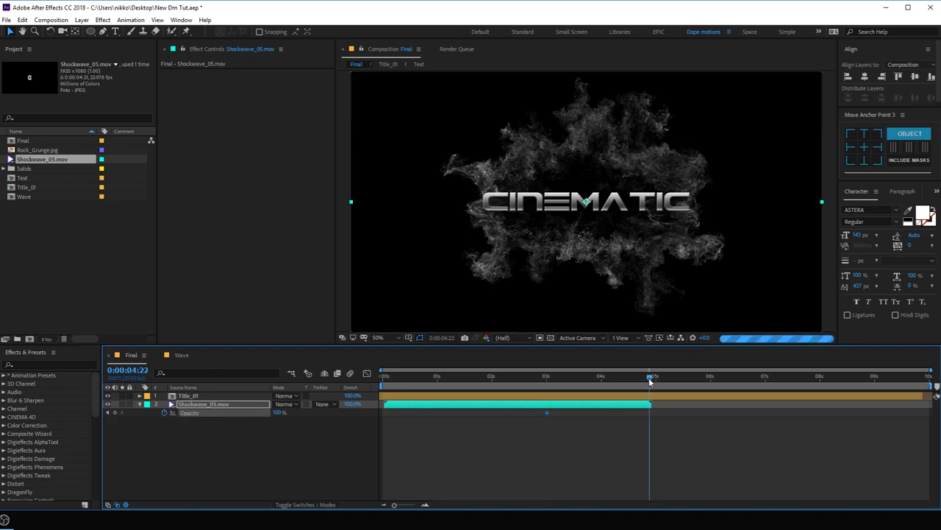
left_click_drag(655, 378, 624, 378)
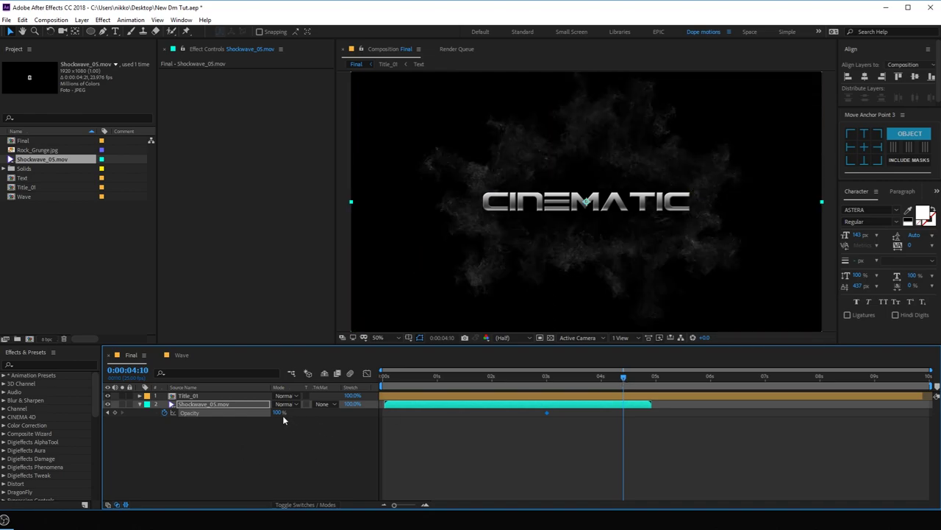
left_click_drag(283, 414, 137, 442)
left_click_drag(503, 447, 695, 400)
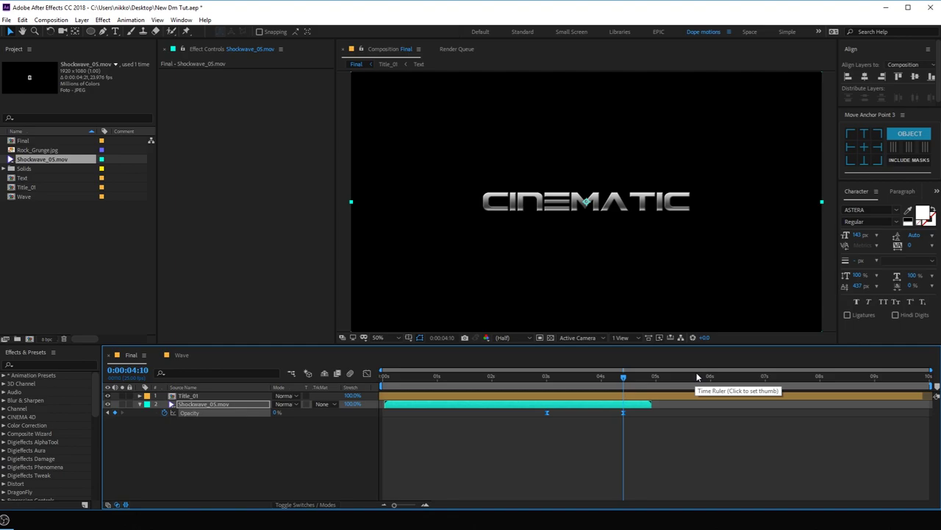
left_click(141, 405)
left_click(375, 437)
left_click_drag(430, 378, 575, 379)
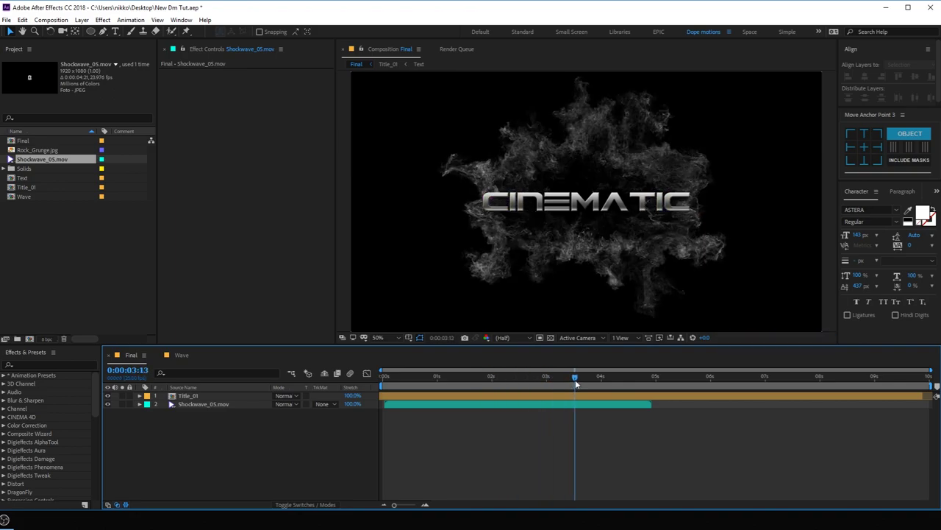
- Apply Tint to Shockwave_05.mov with Map White To set to orange FF843E
left_click(199, 403)
key("ctrl+space")
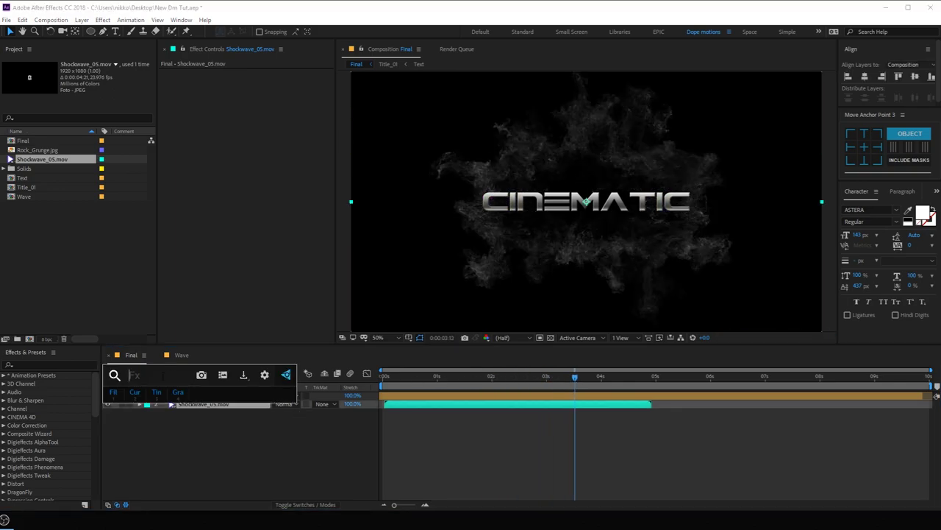
type("tint")
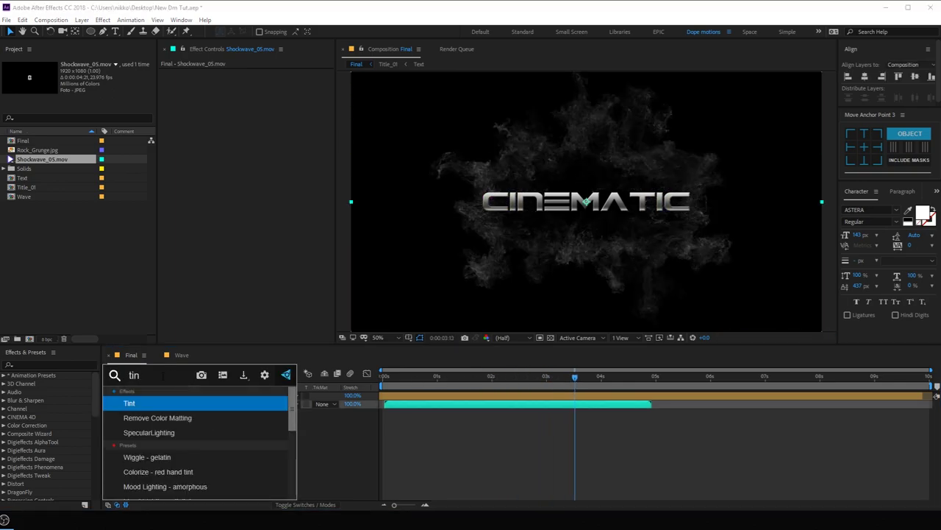
left_click(151, 403)
left_click_drag(504, 382, 493, 383)
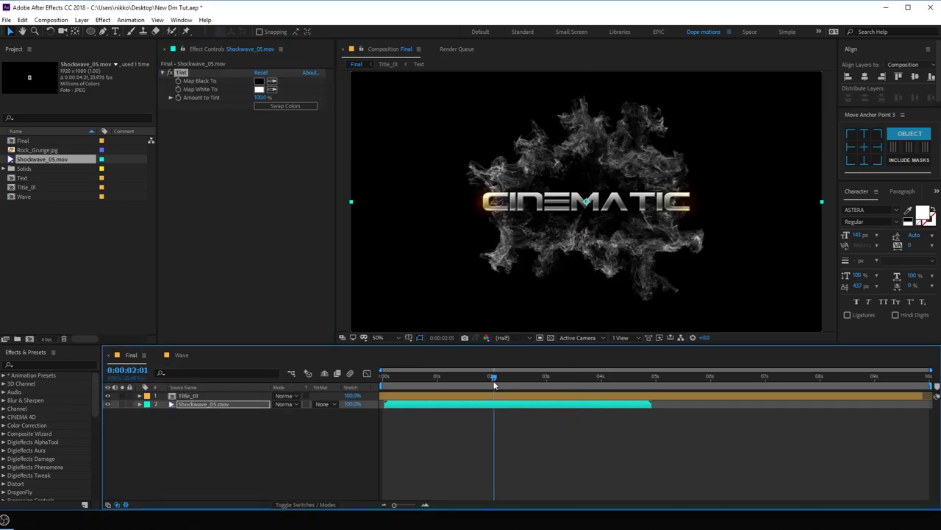
left_click(259, 89)
left_click_drag(175, 287, 175, 297)
left_click_drag(133, 216, 147, 160)
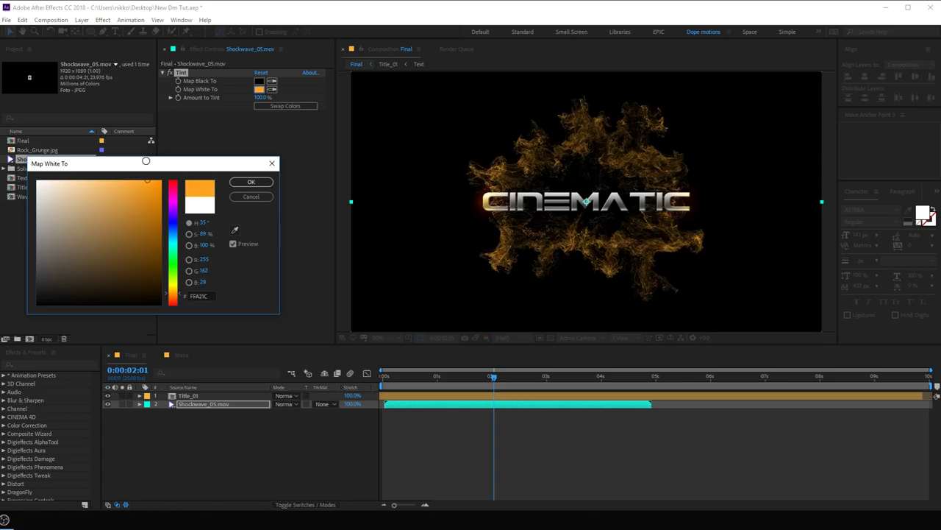
left_click_drag(176, 296, 177, 298)
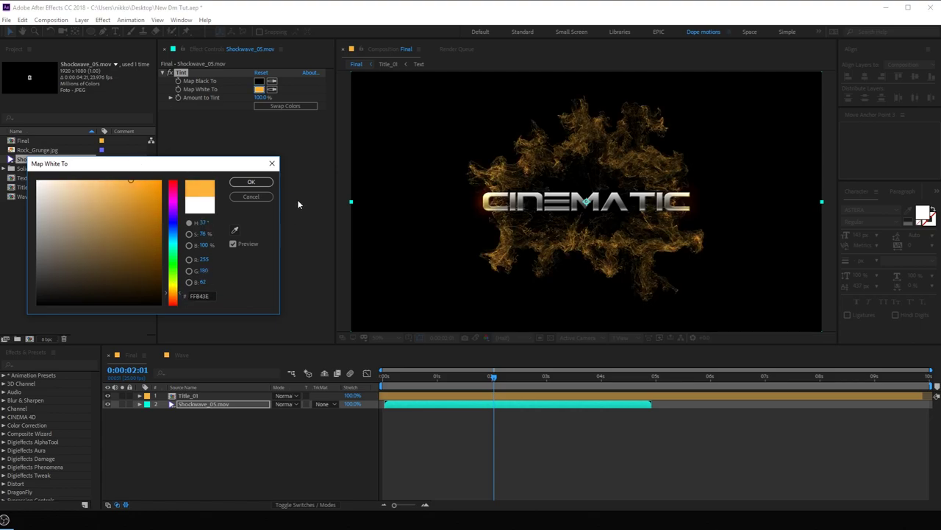
left_click(251, 182)
left_click_drag(436, 372, 460, 373)
- Apply Glow to the shockwave smoke with Glow Threshold lowered to 44.3%
key("ctrl+space")
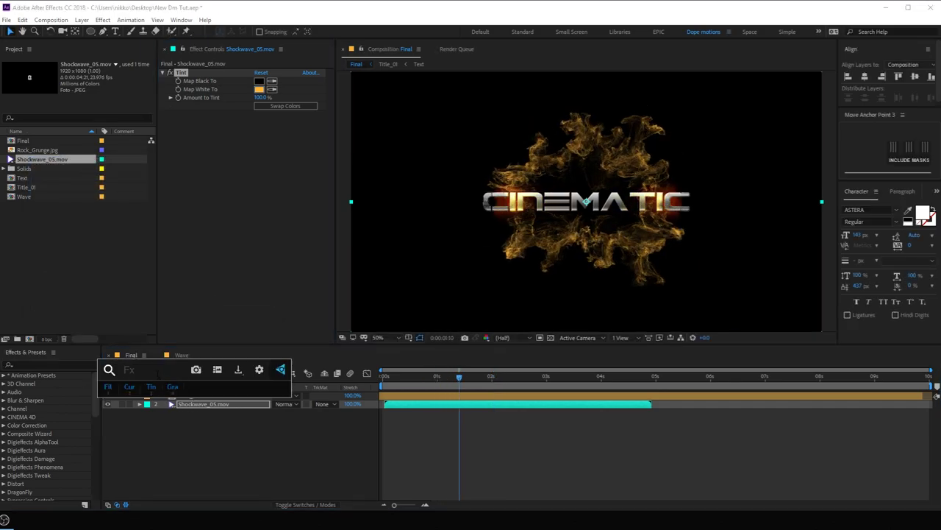
type("glo")
left_click(152, 412)
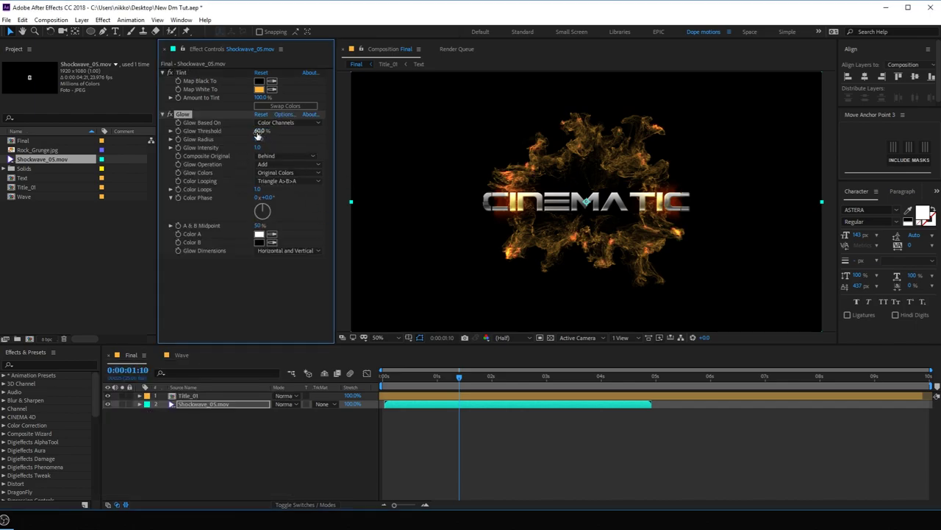
left_click_drag(252, 131, 306, 144)
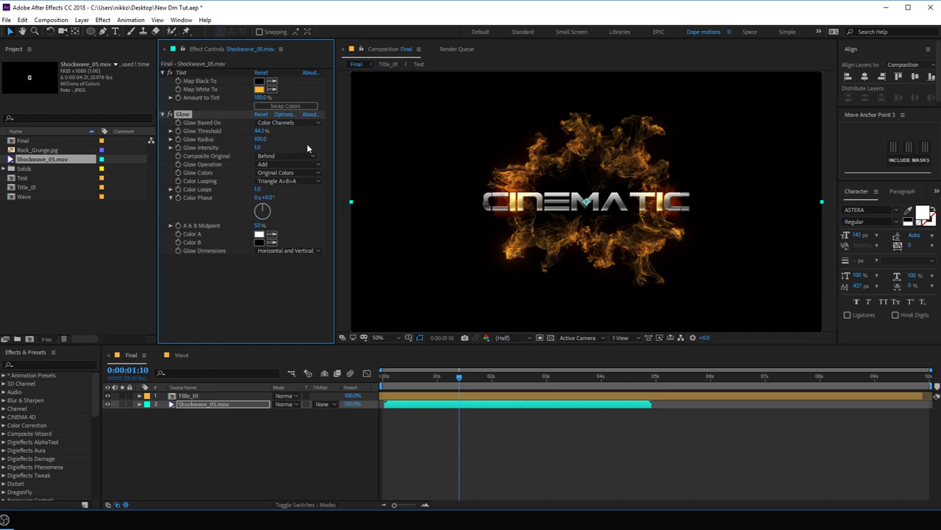
left_click_drag(417, 368, 573, 387)
left_click(225, 426)
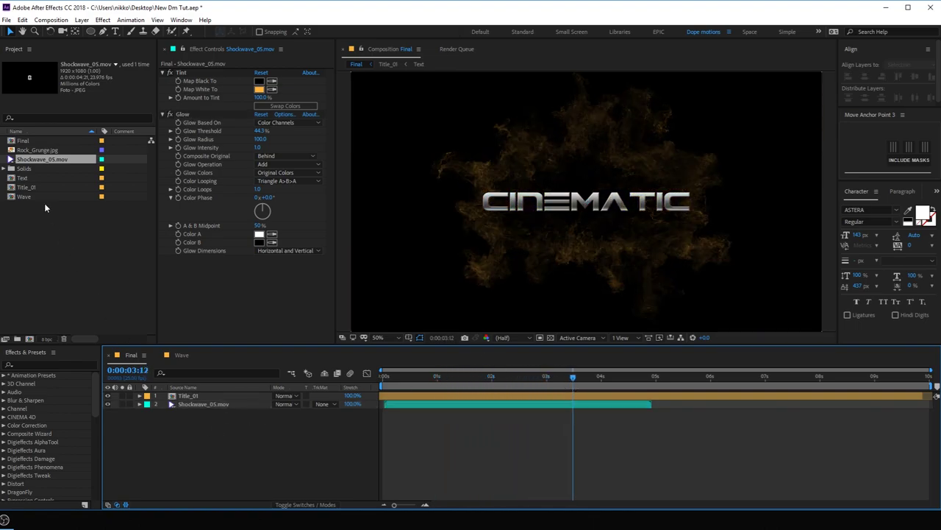
- Place Rock_Grunge.jpg in the composition as the bottom layer
left_click(61, 151)
left_click_drag(41, 152, 205, 441)
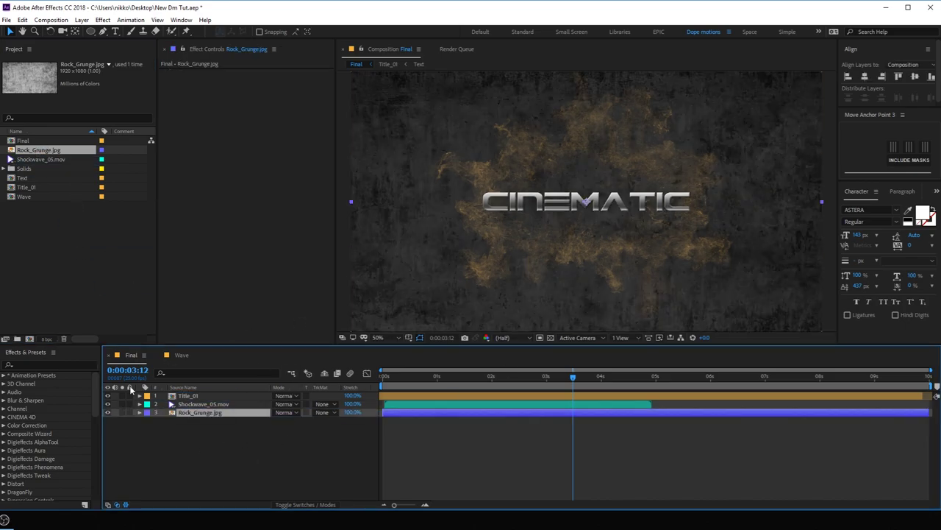
left_click_drag(264, 350, 268, 385)
- Set Shockwave_05.mov's blending mode to Add
left_click(216, 445)
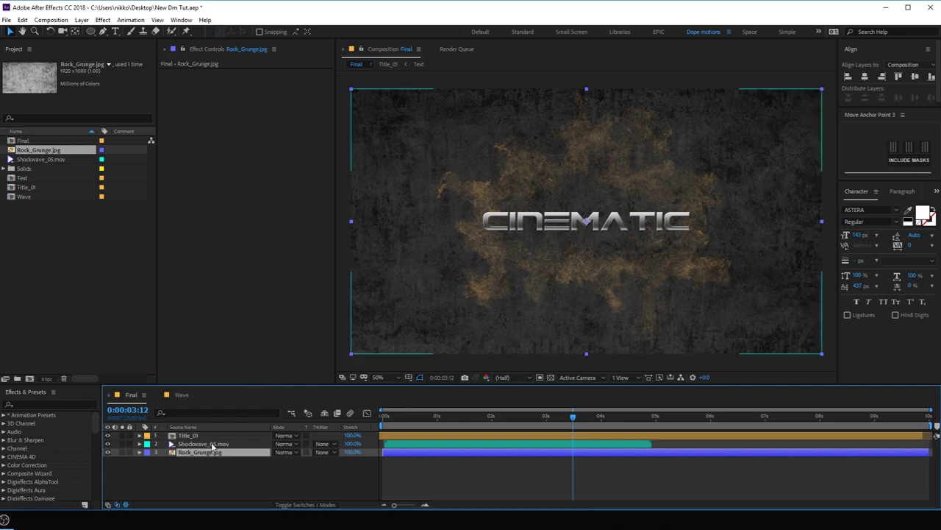
left_click(287, 444)
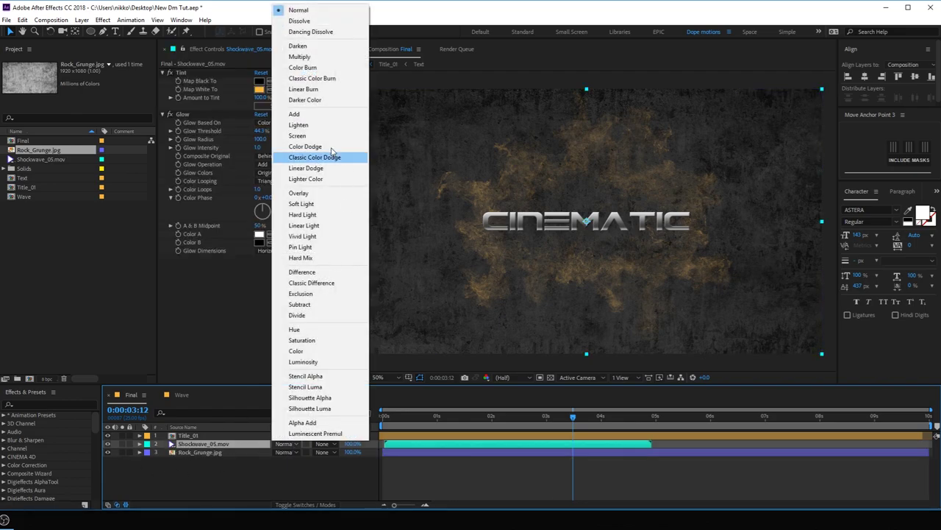
left_click(298, 116)
- Apply Curves to Rock_Grunge.jpg and pull the top point down to darken it heavily
left_click(195, 452)
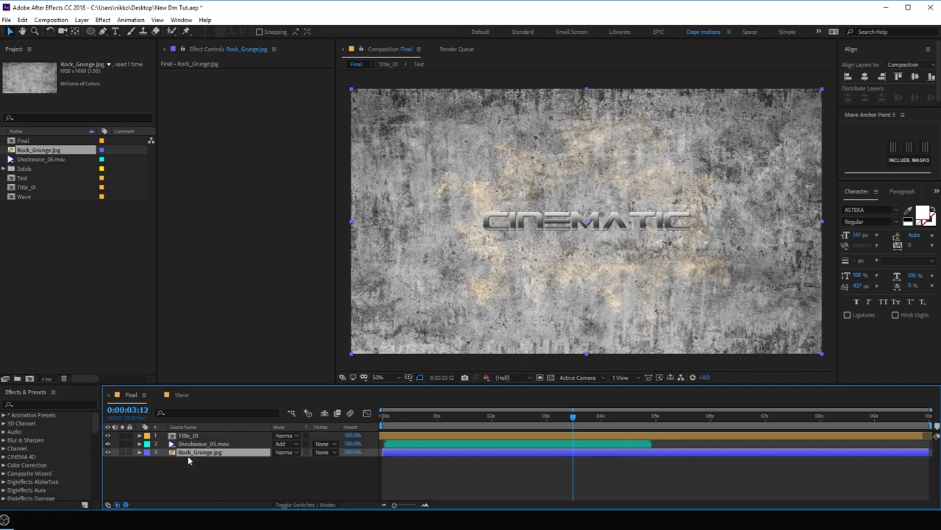
key("ctrl+space")
left_click(129, 445)
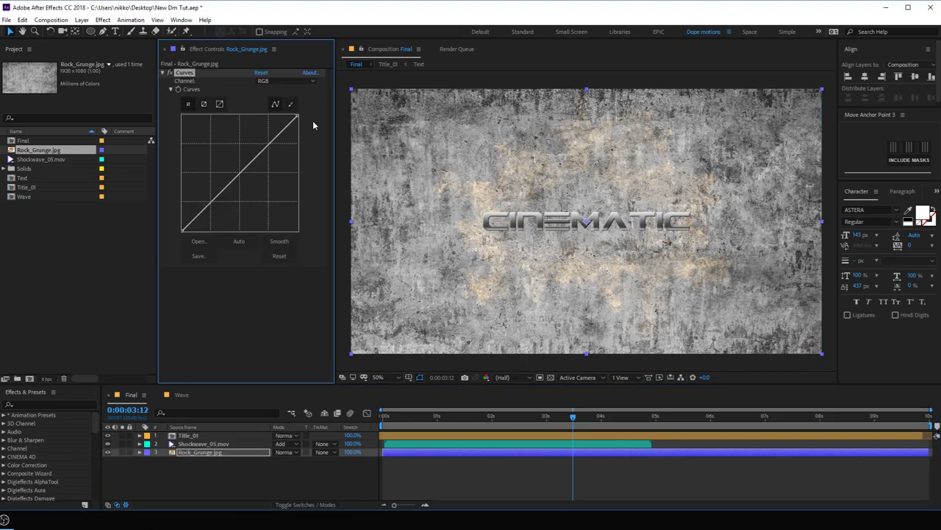
left_click_drag(300, 120, 310, 170)
left_click_drag(314, 206, 315, 223)
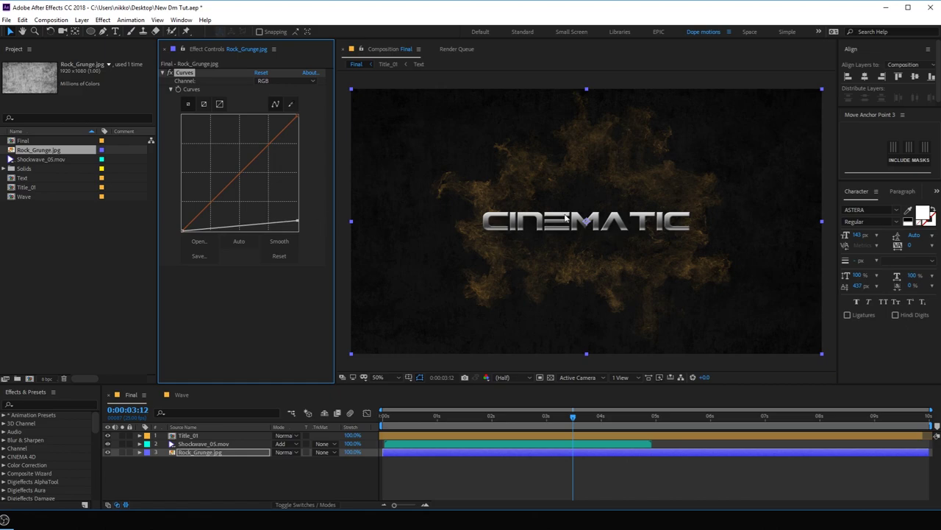
left_click(219, 492)
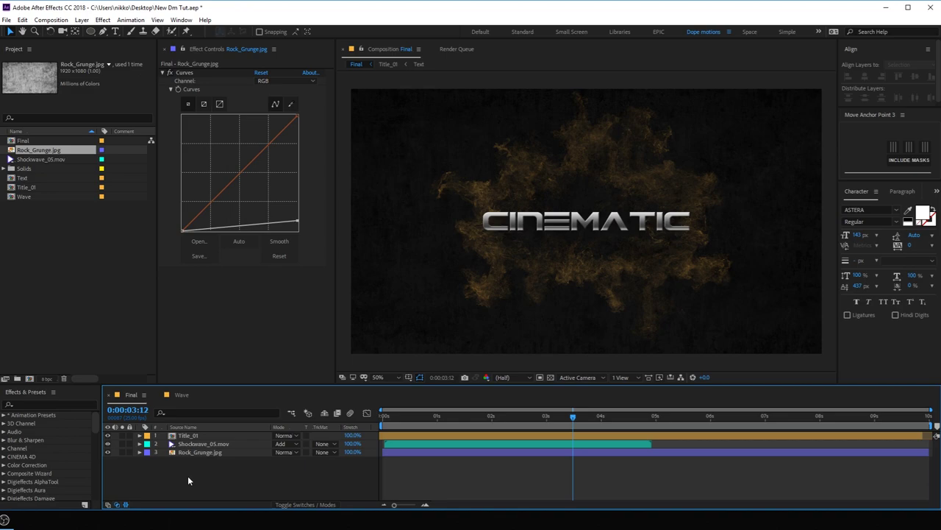
key("ctrl+y")
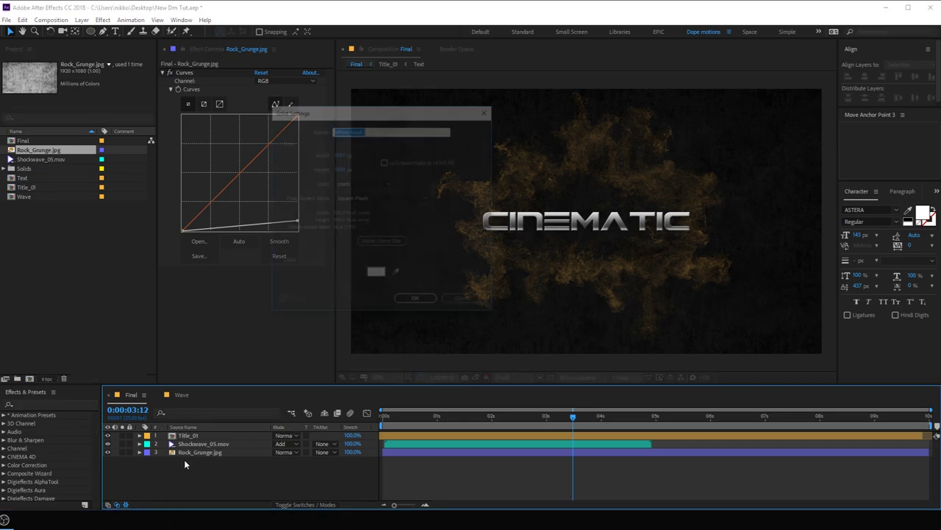
- Create a black solid layer named V
left_click(377, 275)
left_click(75, 302)
left_click(249, 182)
left_click(381, 134)
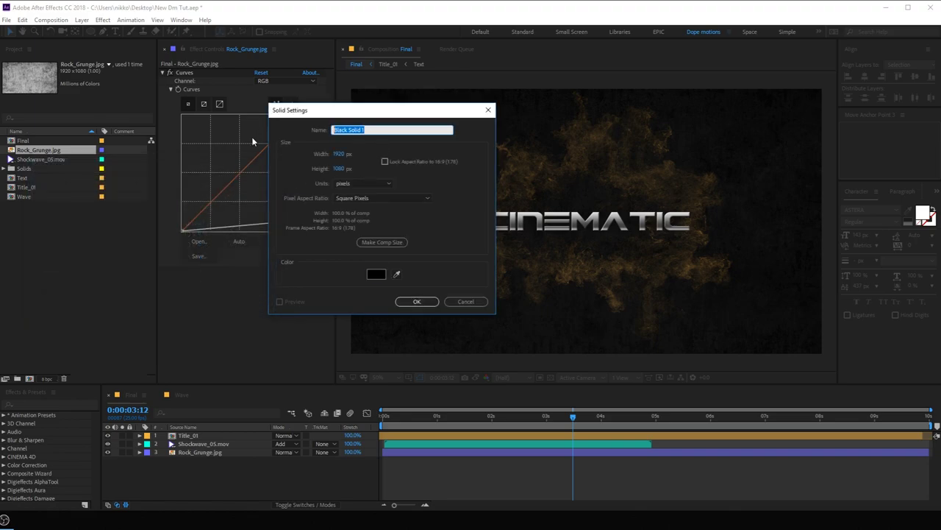
type("V")
left_click(417, 302)
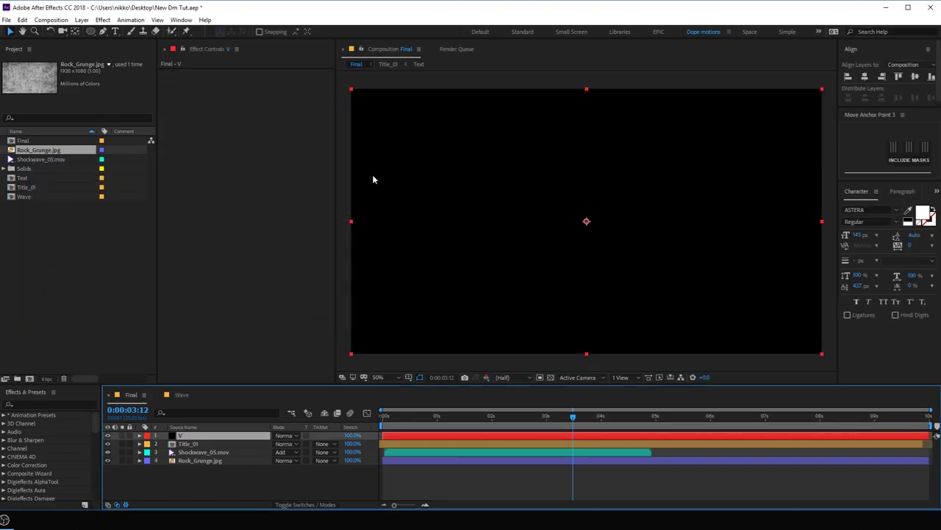
- Give V an inverted full-frame ellipse mask feathered about 438 px
double_click(92, 31)
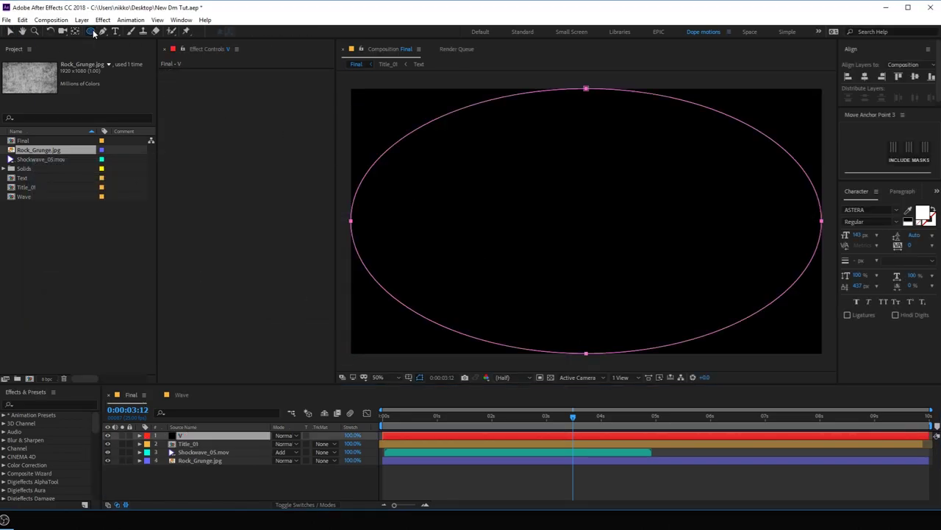
left_click(305, 452)
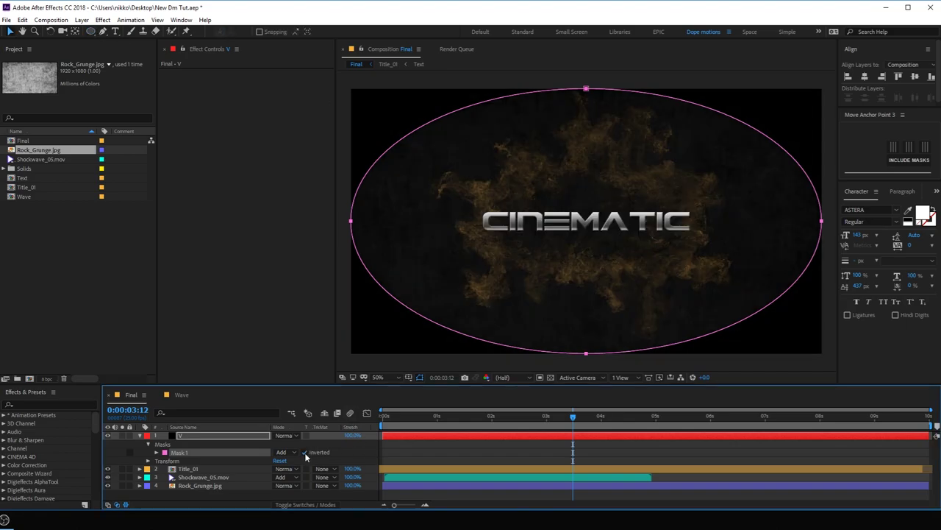
key("f")
left_click_drag(285, 452, 491, 439)
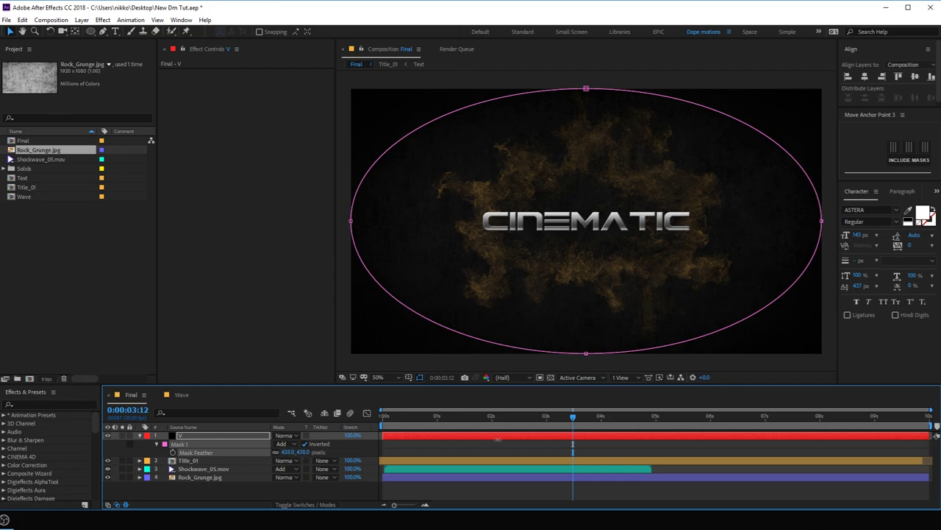
left_click(142, 439)
left_click(184, 483)
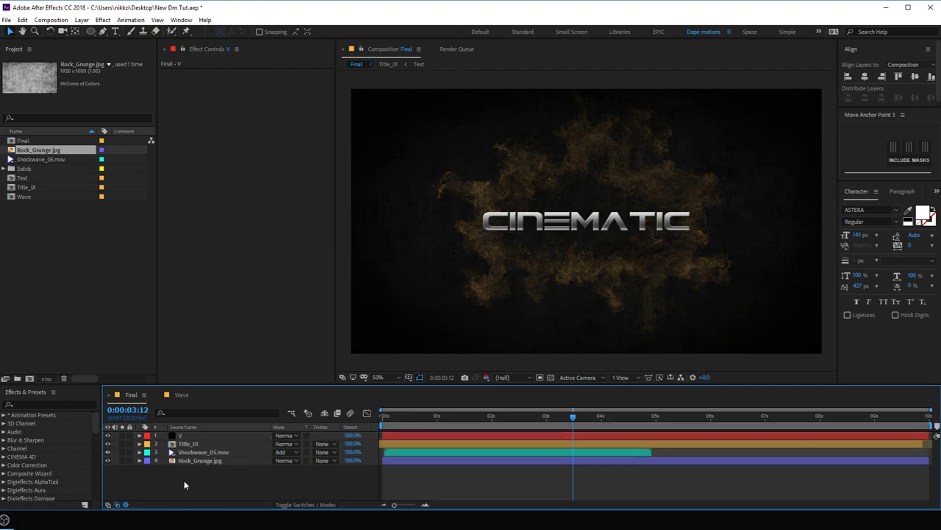
mouse_move(257, 385)
left_mouse_down()
mouse_move(266, 353)
mouse_move(269, 373)
left_mouse_up()
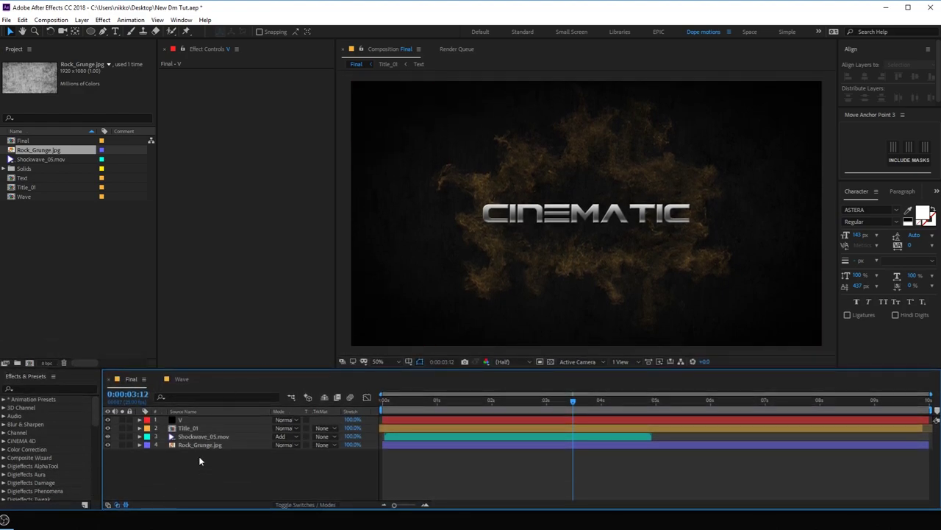
- Create a black solid named OF and set its blending mode to Screen
key("ctrl+y")
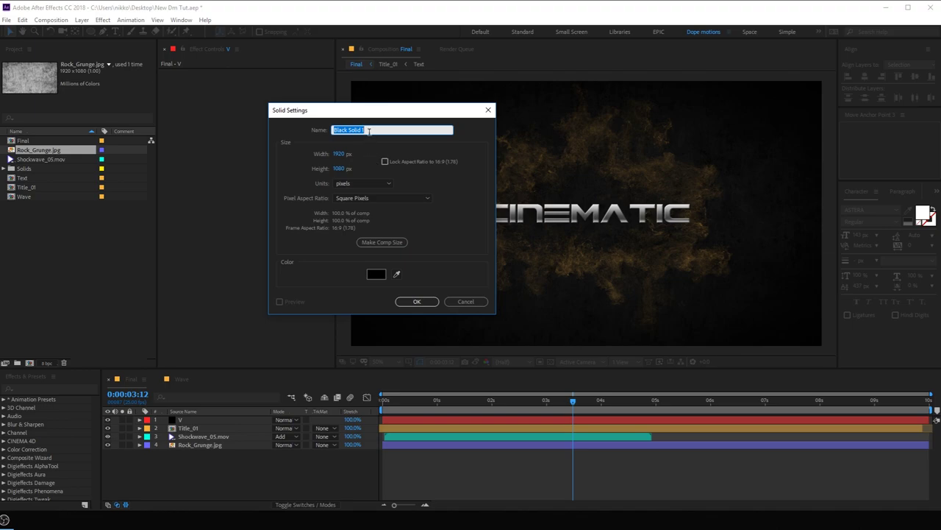
type("CF")
left_click(417, 300)
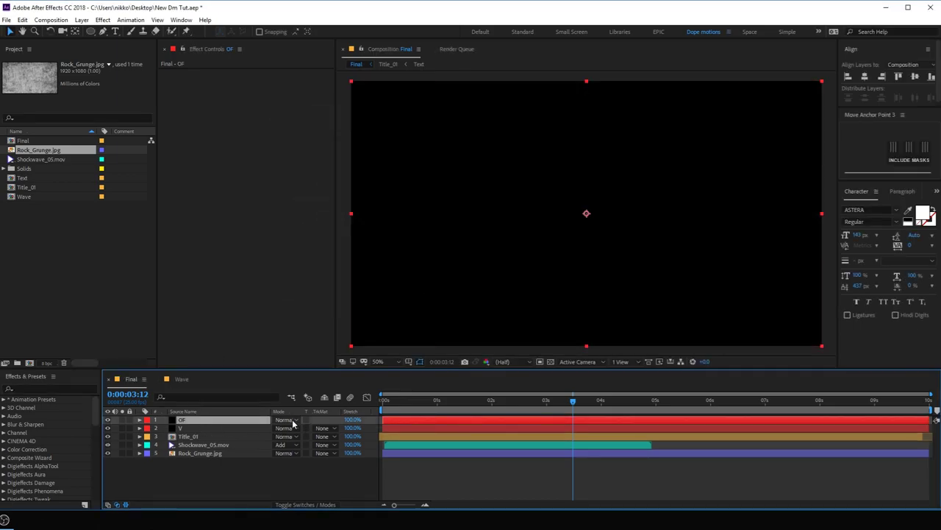
left_click(293, 423)
left_click(316, 203)
- Apply Optical Flares with only a Glow lens, positioned at the bottom-left edge (-104, 962)
key("ctrl+space")
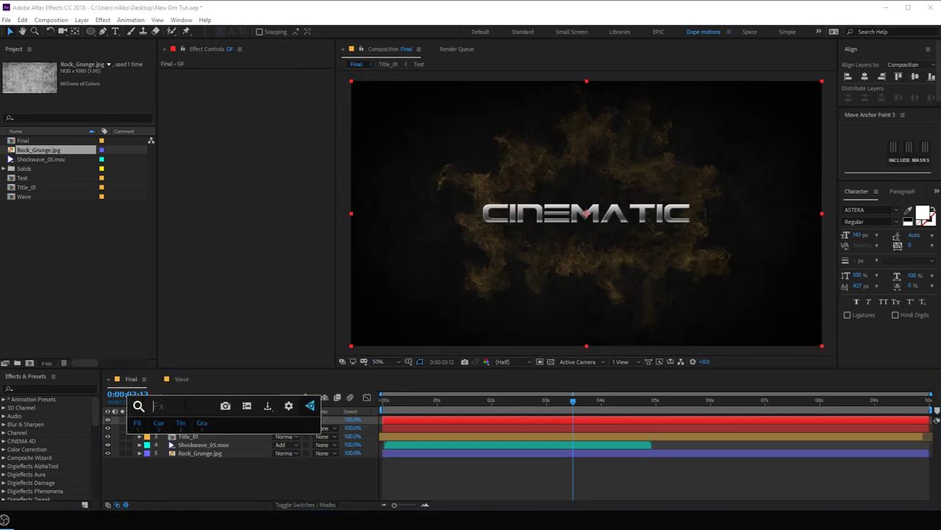
type("opt")
key("Down")
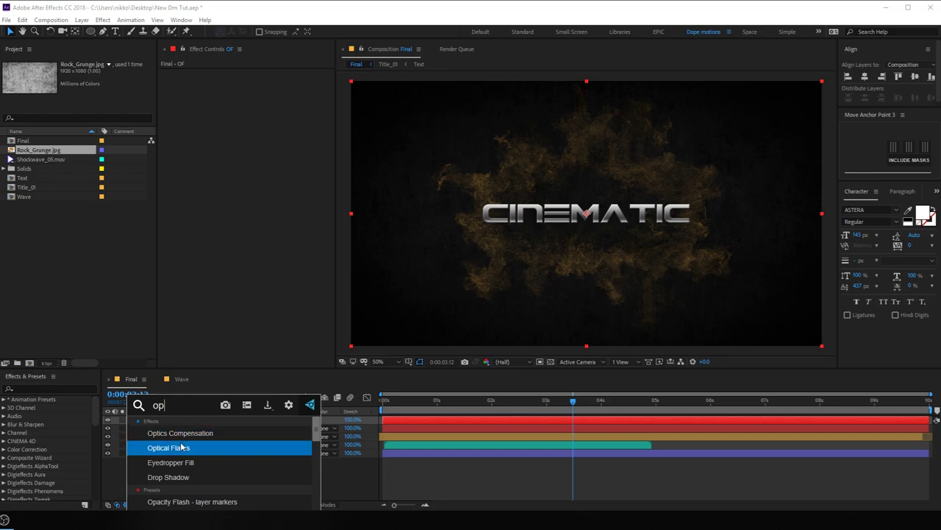
key("Return")
left_click(284, 72)
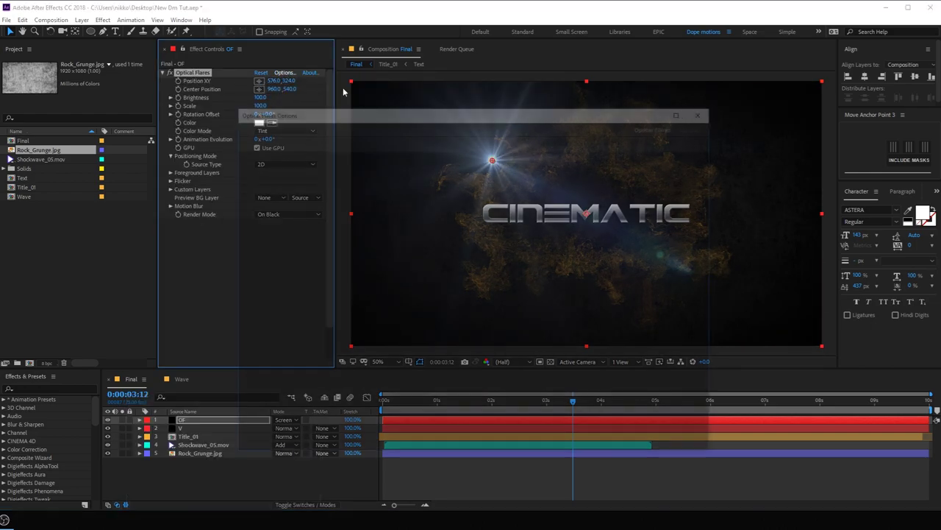
left_click(470, 141)
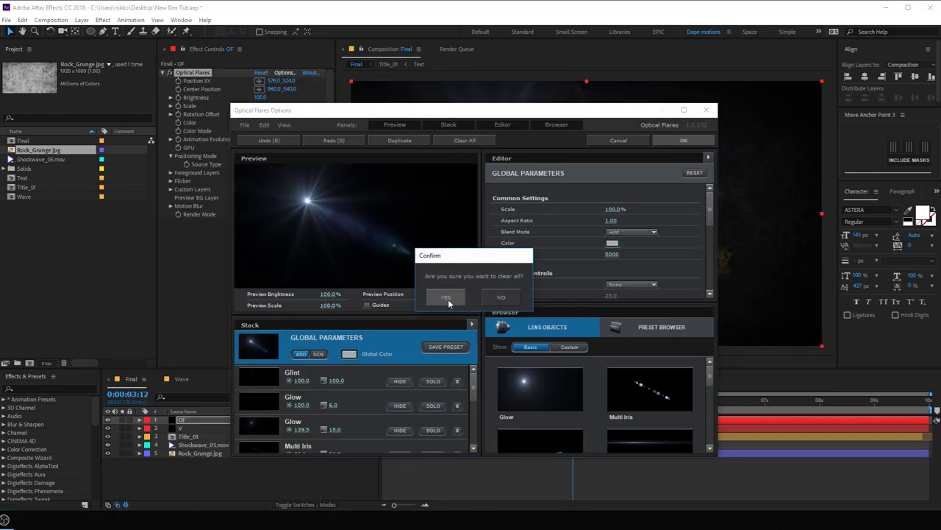
left_click(447, 297)
left_click(534, 390)
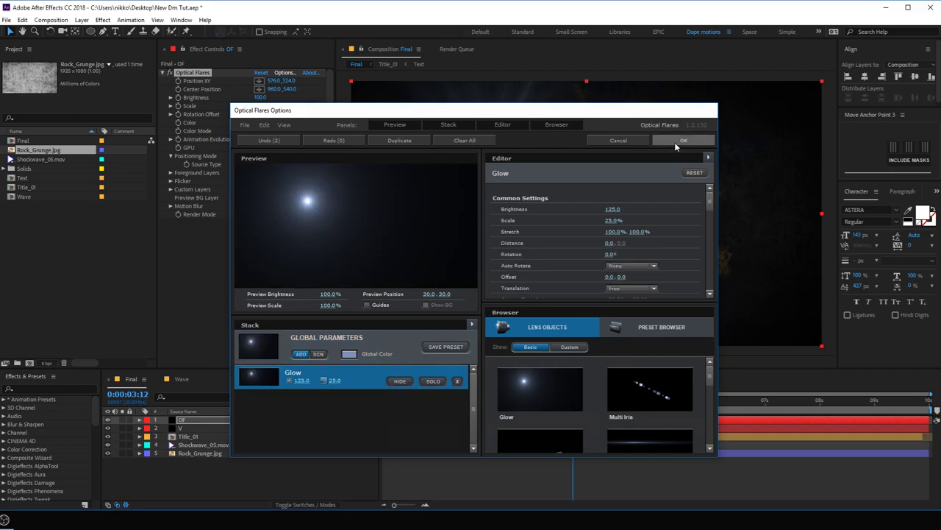
left_click(674, 141)
left_click_drag(493, 163, 324, 319)
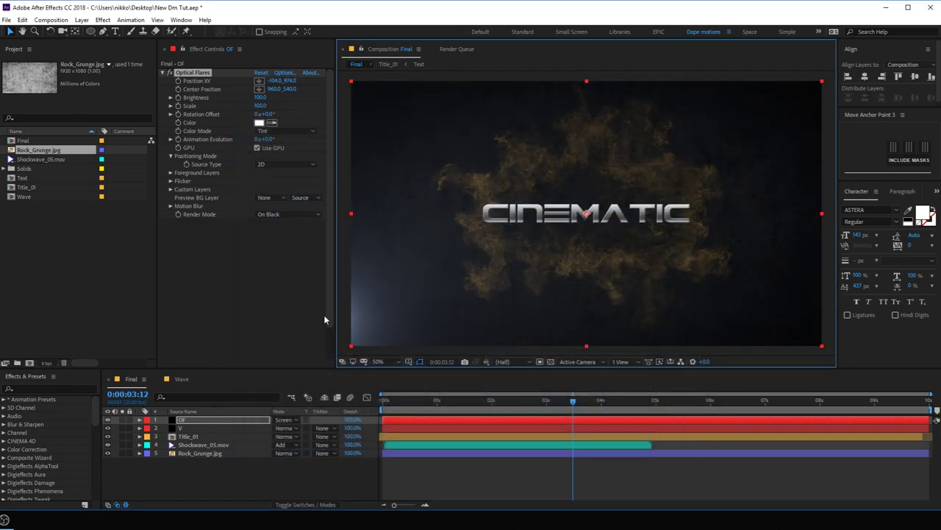
- Change the existing flare's colour to pale blue 9ECCFF
left_click(260, 123)
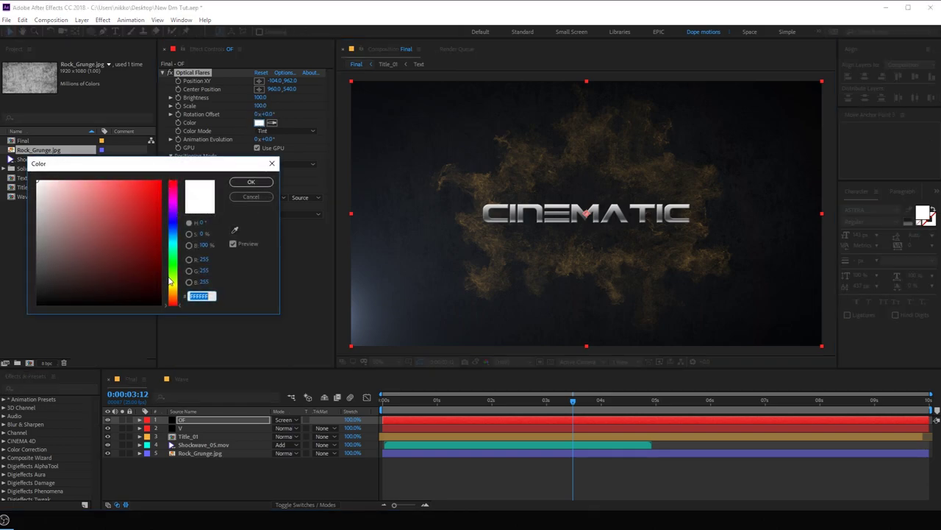
left_click_drag(175, 271, 174, 232)
left_click(121, 174)
left_click_drag(121, 174, 84, 179)
left_click(251, 182)
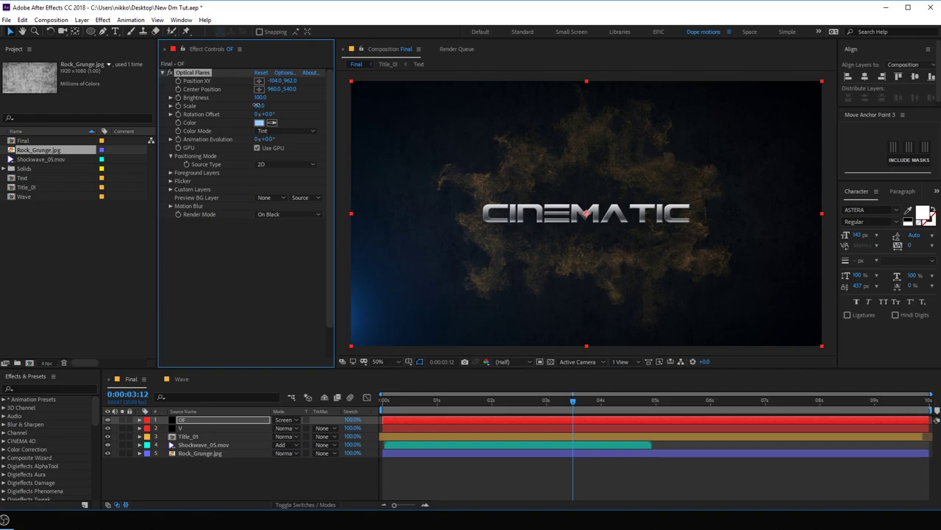
- Duplicate the OF flare layer, move the copy to the top-right and colour it purple
left_click(197, 420)
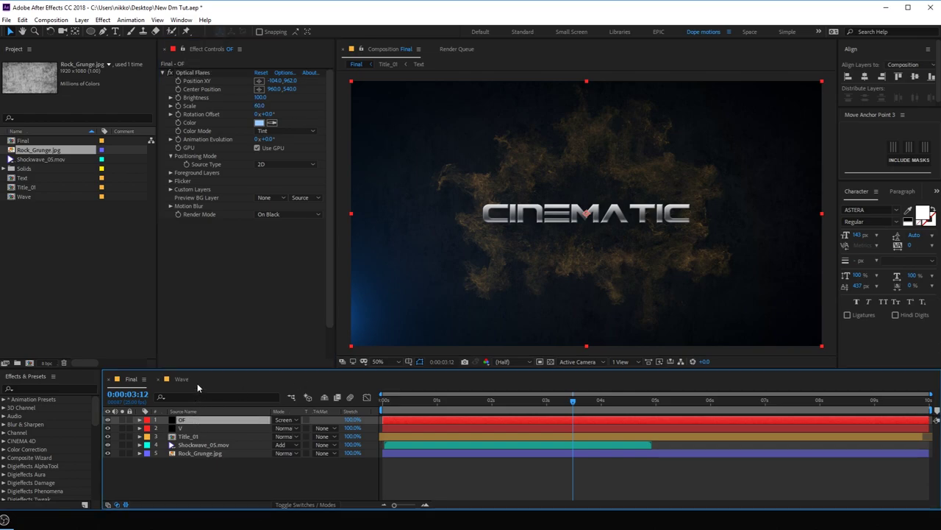
key("ctrl+d")
key("comma")
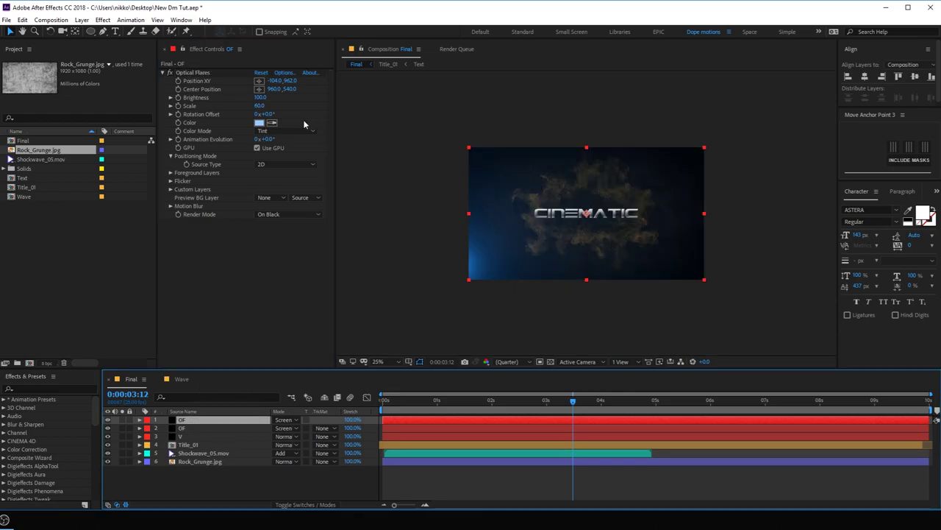
left_click(206, 74)
left_click_drag(456, 266, 724, 163)
left_click(259, 122)
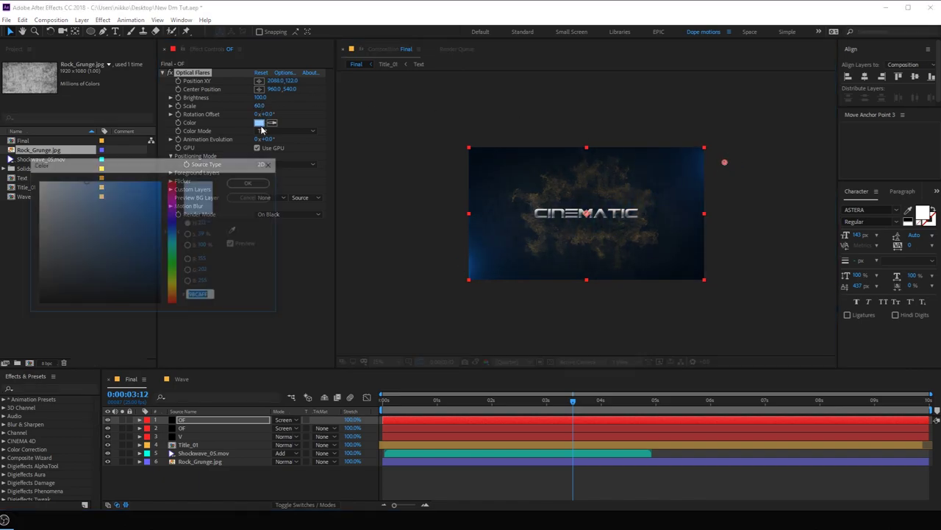
left_click(174, 214)
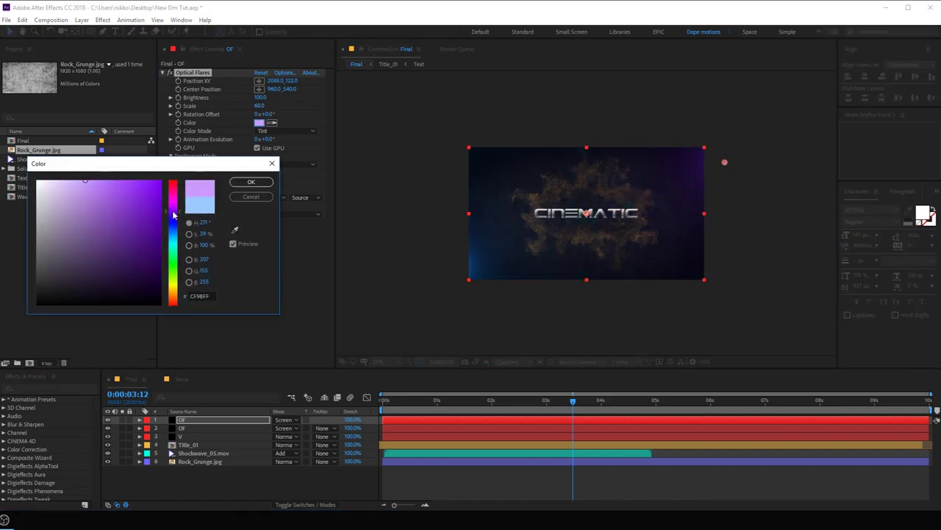
left_click(251, 182)
- Duplicate the flare again, place it above the frame and make it saturated orange
left_click(185, 421)
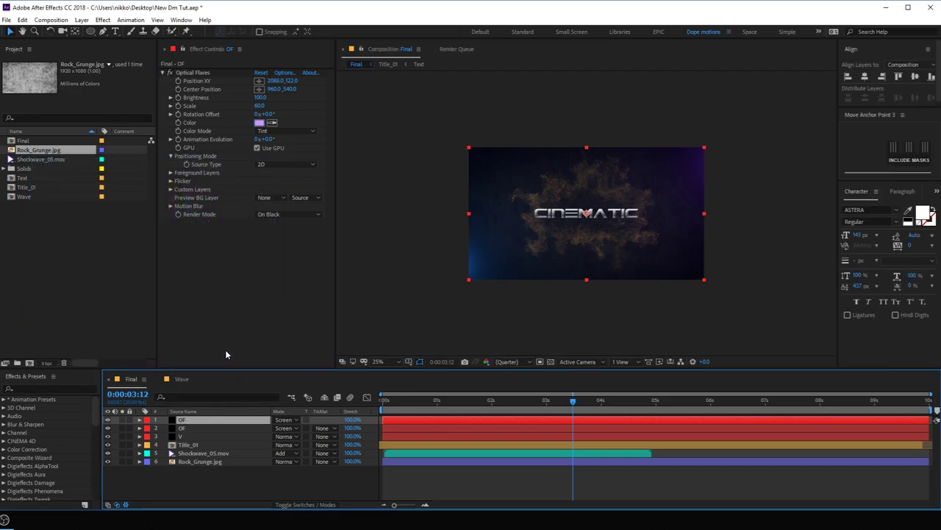
key("ctrl+d")
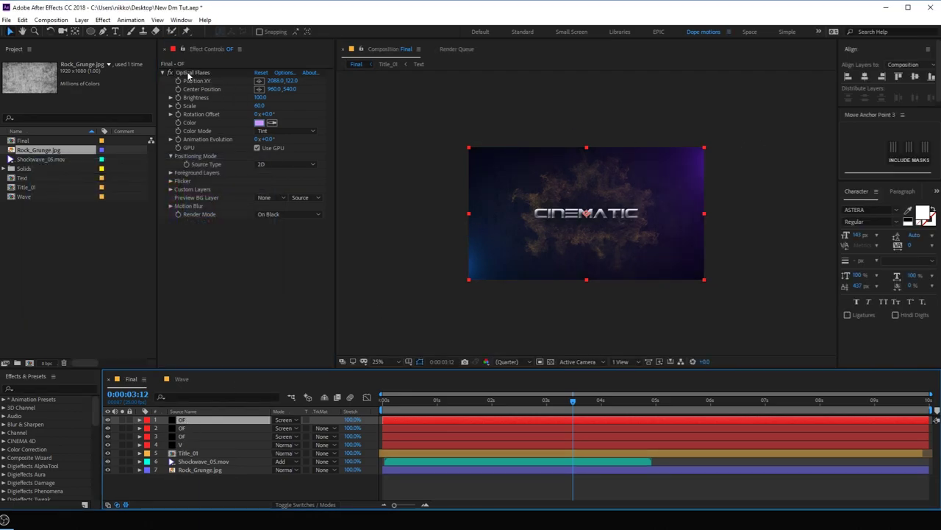
left_click(188, 74)
left_click_drag(725, 163, 579, 123)
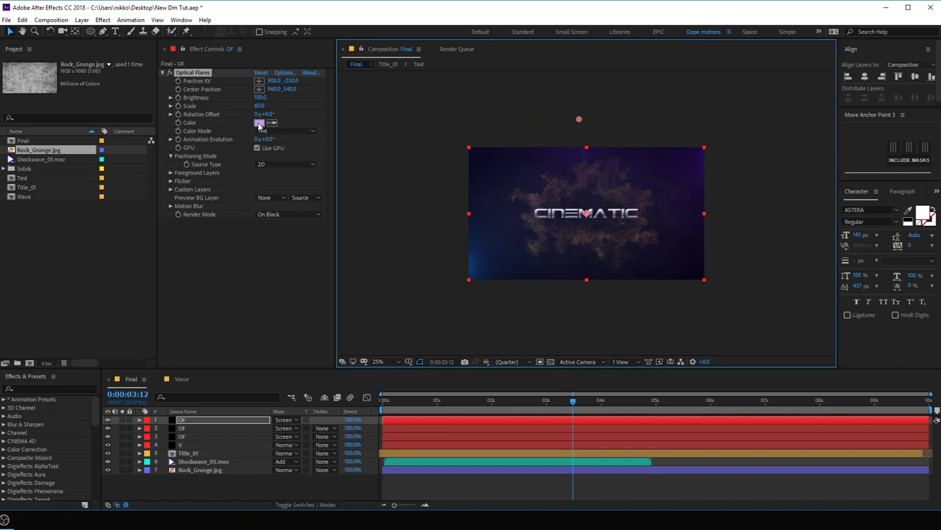
left_click(259, 124)
left_click_drag(171, 261, 175, 299)
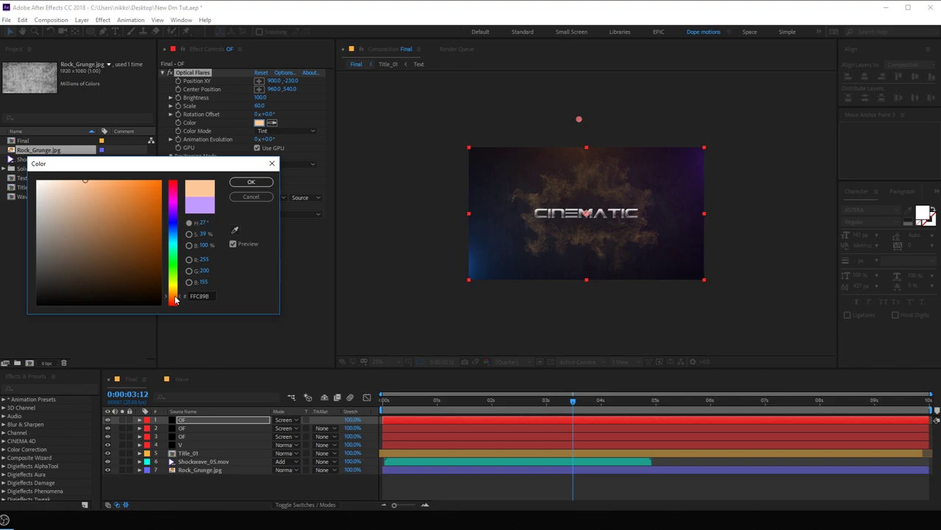
left_click_drag(107, 192, 136, 168)
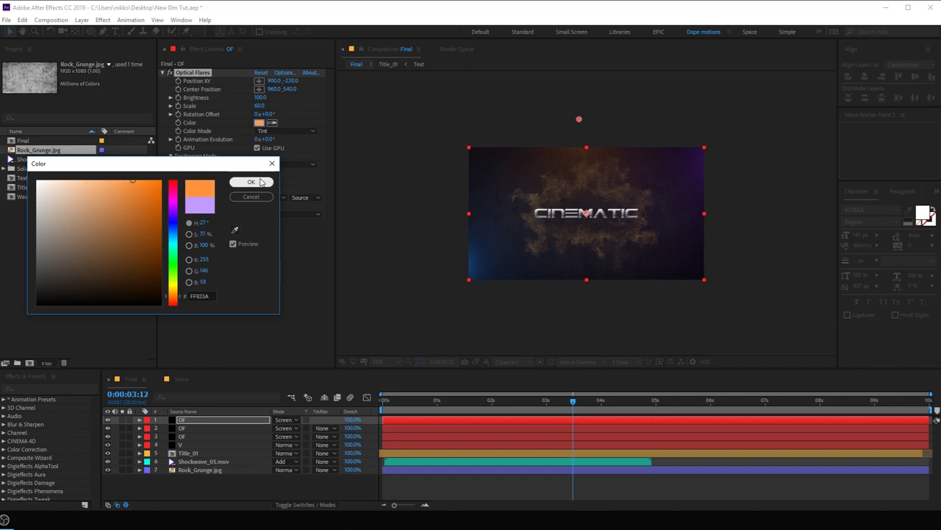
left_click(254, 182)
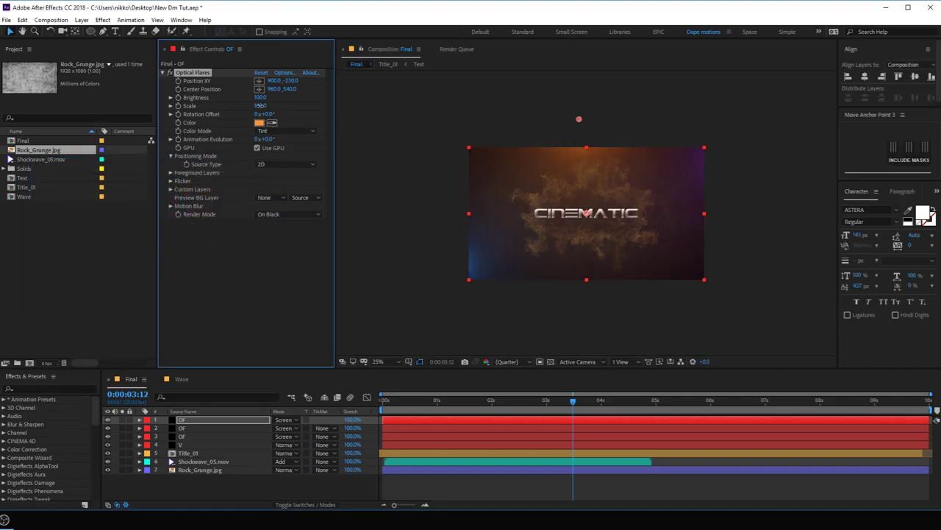
key("period")
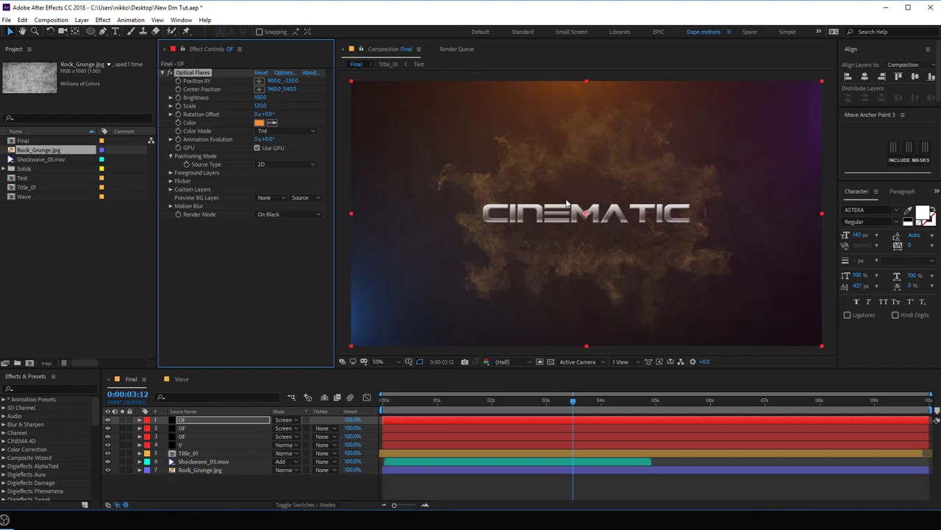
left_click_drag(411, 403, 534, 402)
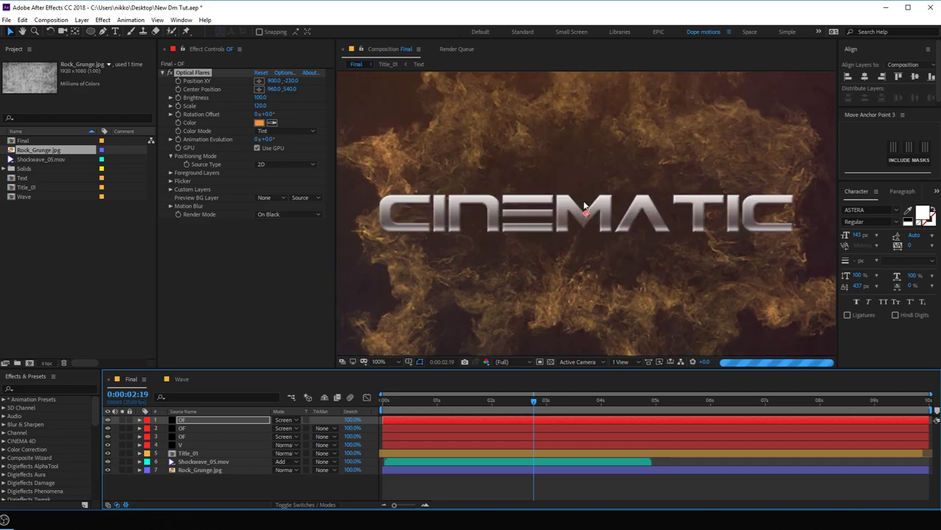
right_click(193, 497)
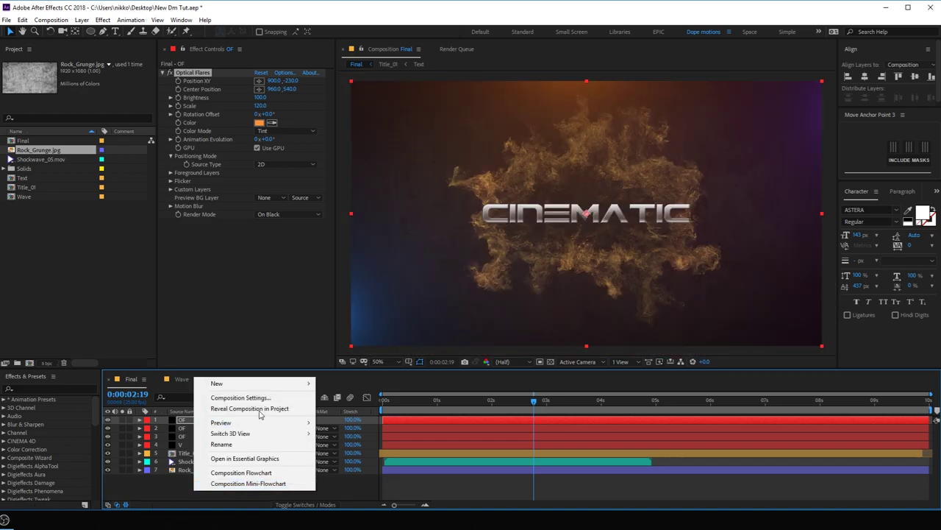
- Add a new adjustment layer on top and name it CC
mouse_move(257, 384)
left_click(353, 463)
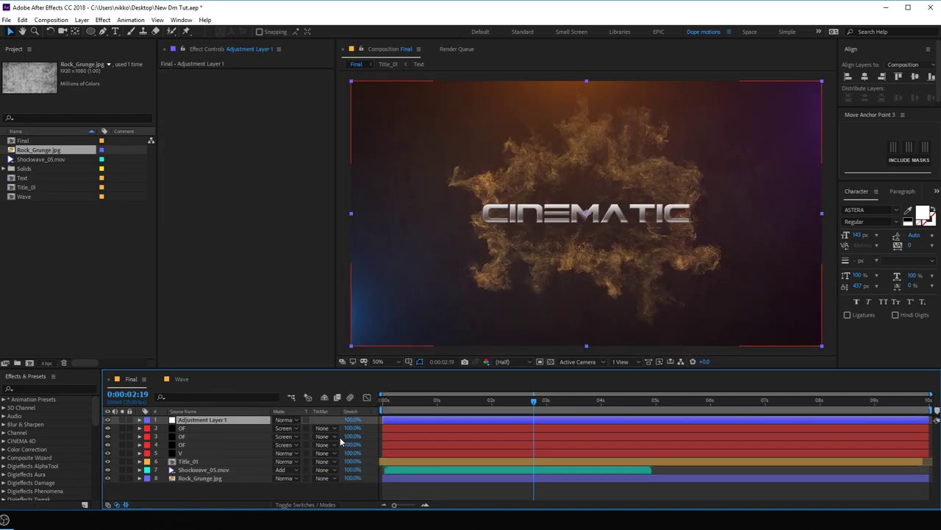
key("Return")
type("CC")
key("Return")
- Apply Curves to CC with an S-shaped curve of darker shadows and raised highlights, then preview
key("ctrl+space")
type("vu")
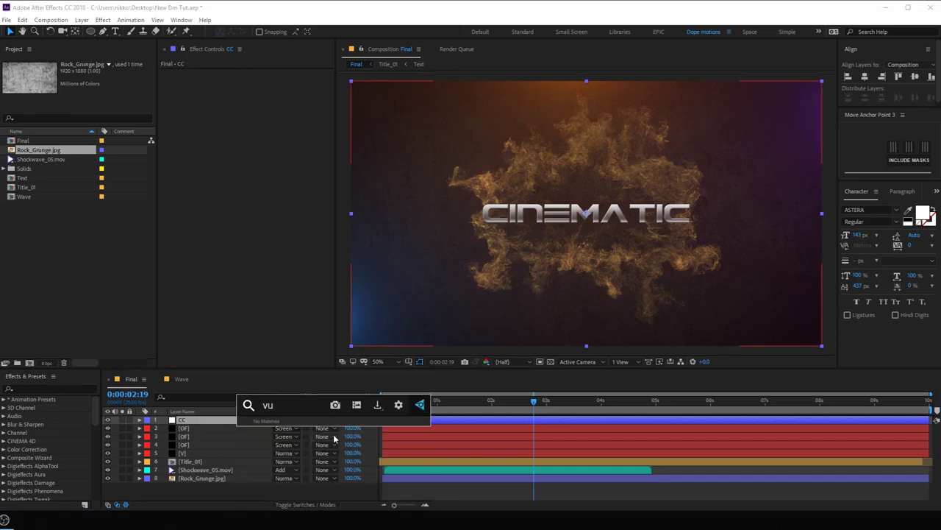
key("BackSpace")
key("BackSpace")
key("BackSpace")
key("BackSpace")
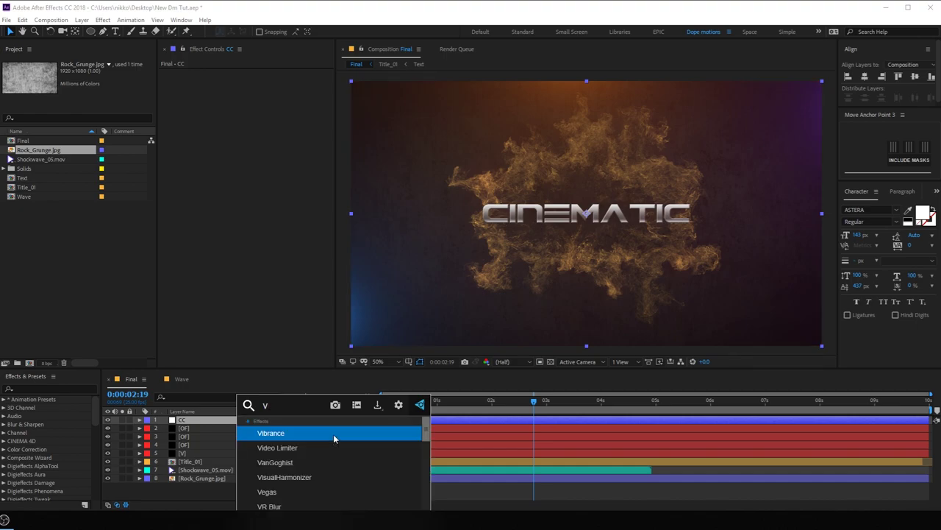
key("2")
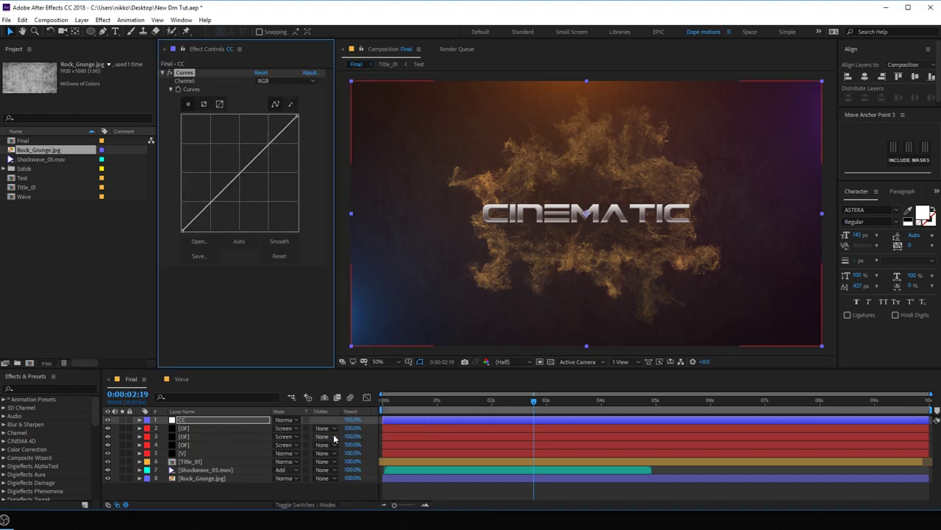
left_click_drag(214, 207, 214, 212)
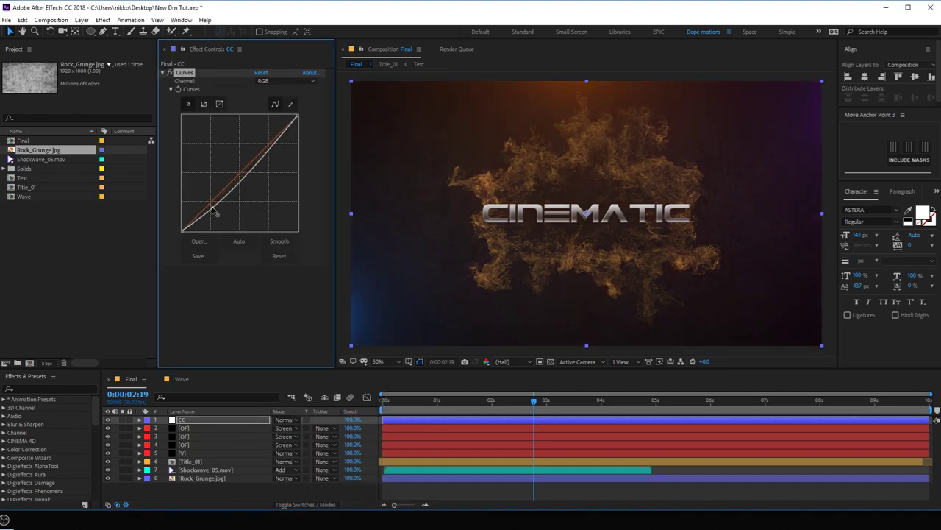
left_click_drag(267, 154, 259, 149)
left_click_drag(395, 397, 516, 412)
left_click(189, 429)
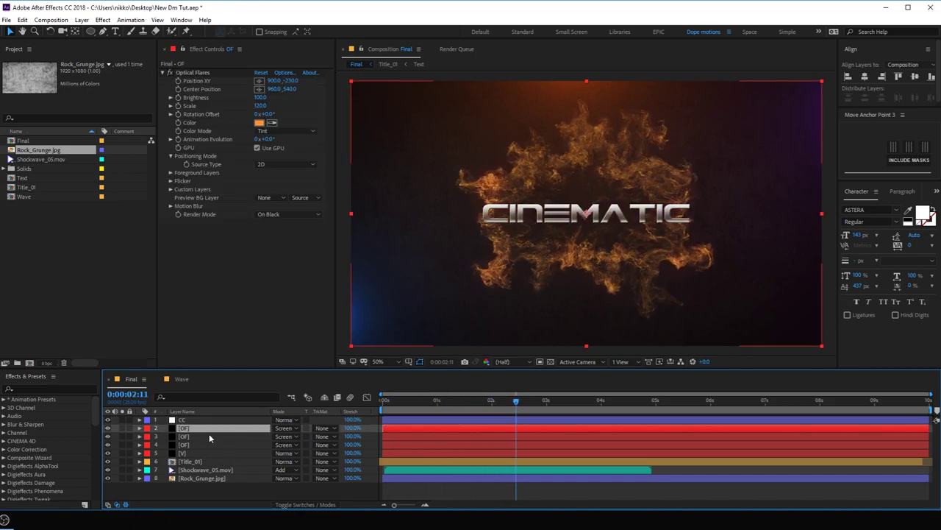
- Duplicate the OF flare layer and move the copy's flare to the centre over the title
key("ctrl+d")
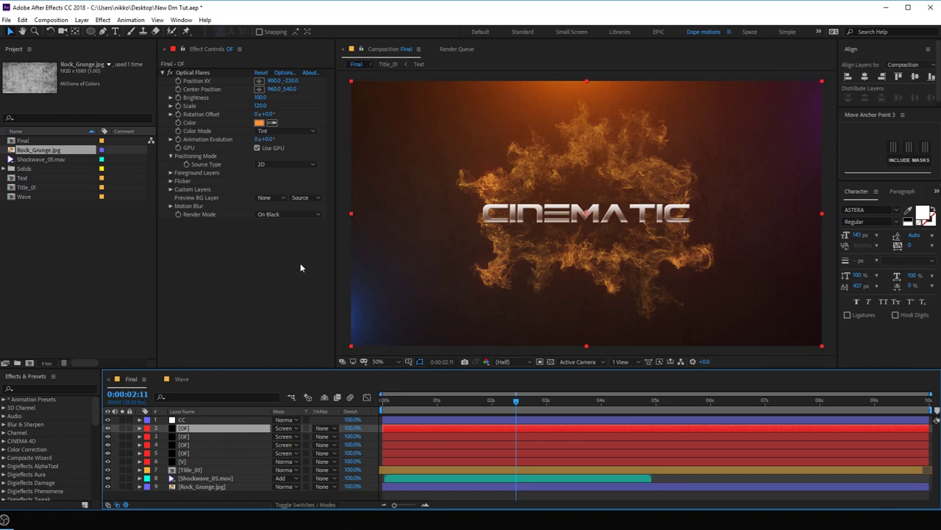
left_click(196, 72)
key("comma")
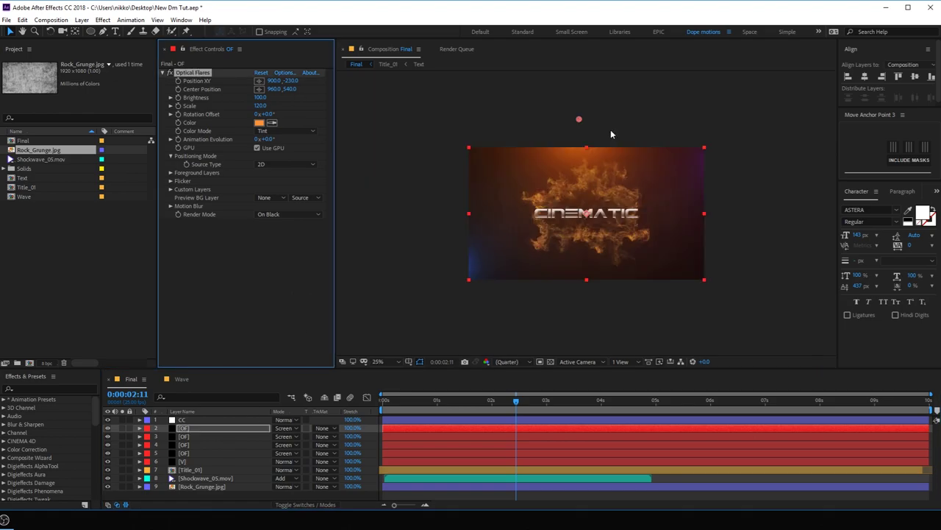
left_click_drag(581, 119, 587, 214)
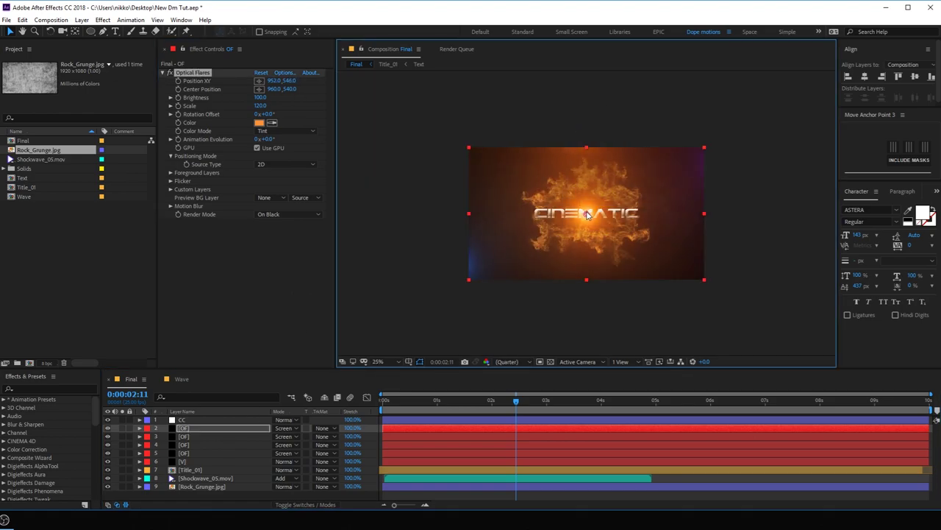
key("period")
left_click_drag(499, 406, 388, 424)
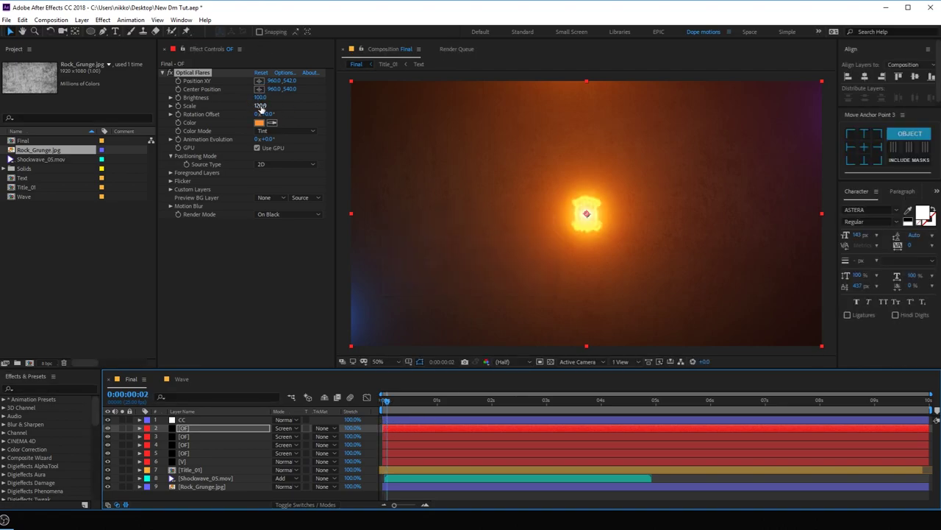
- Keyframe the centre flare's Scale, large later and 0 at the first frame, then preview the burst
left_click_drag(261, 107, 271, 103)
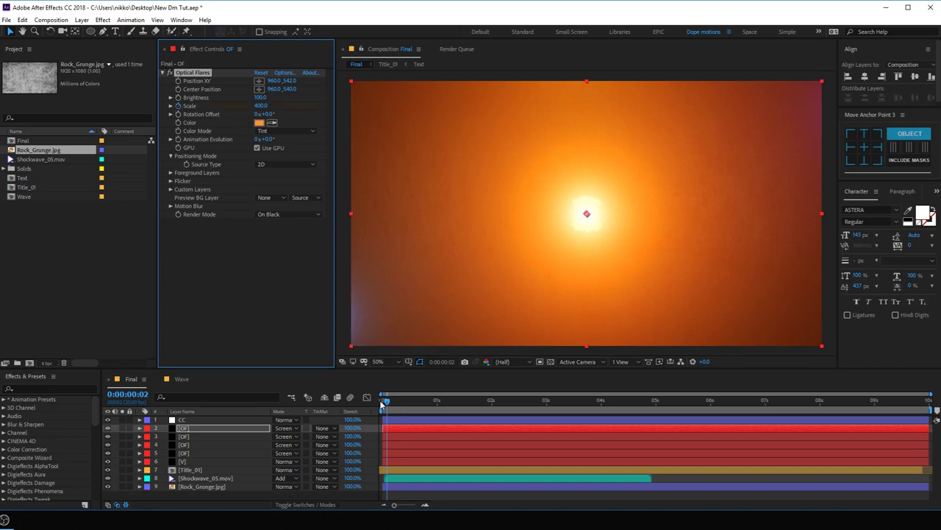
key("Home")
left_click_drag(258, 109, 257, 108)
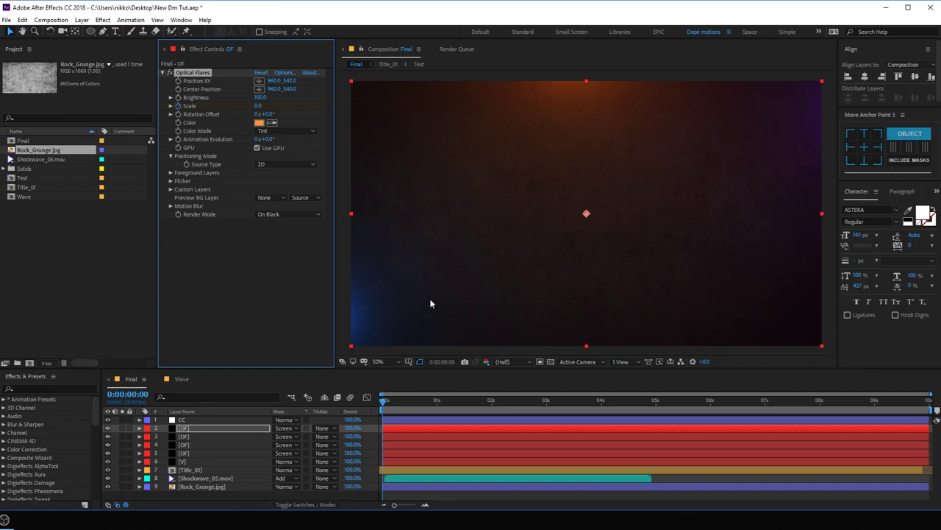
key("space")
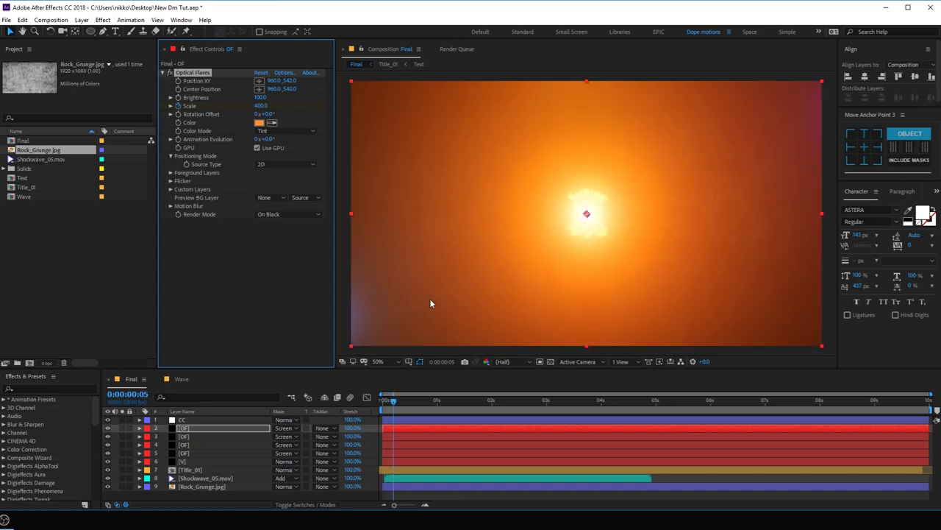
left_click(262, 106)
- Set a Scale keyframe of 0 and reveal the flare's Scale keyframes in the zoomed timeline
type("0")
key("Return")
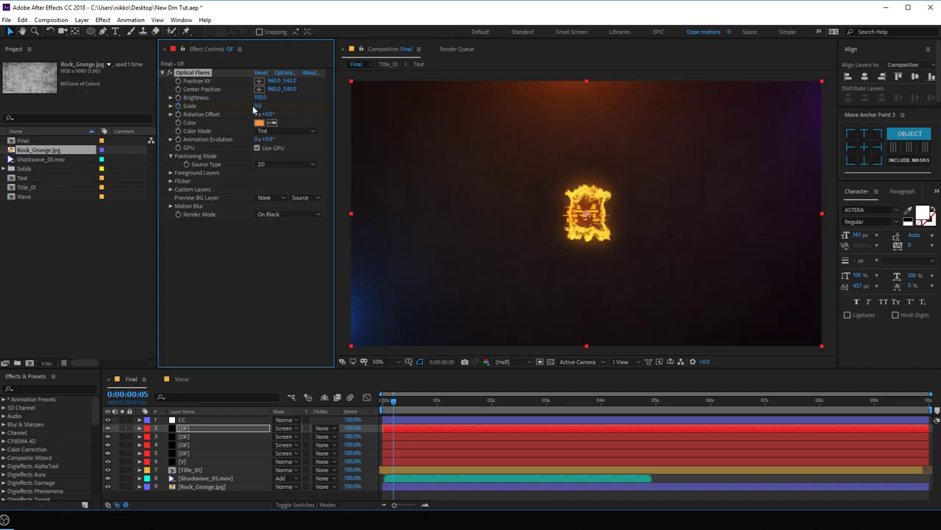
key("u")
key("equal")
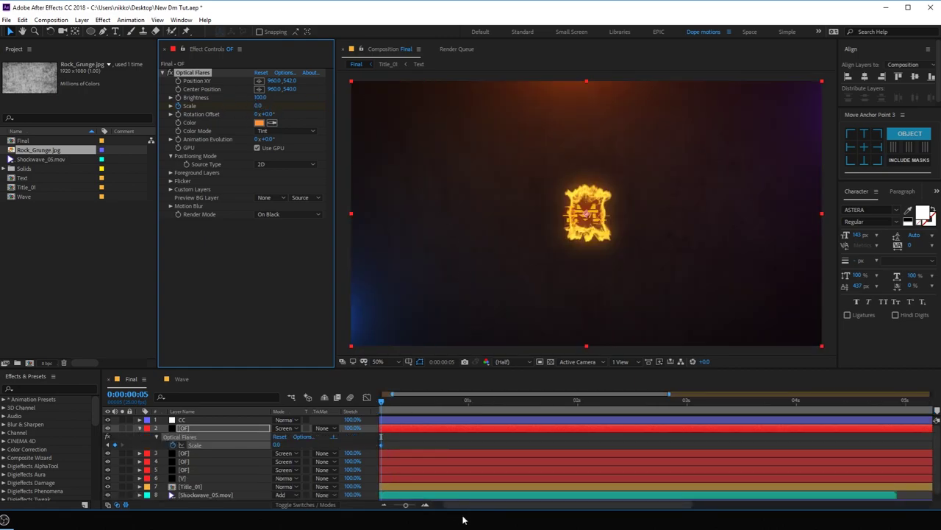
left_click_drag(458, 513, 448, 513)
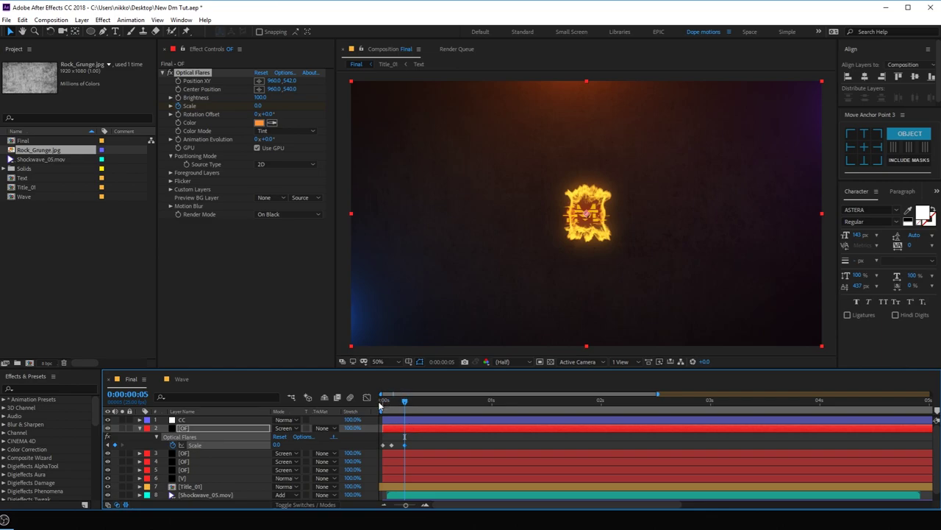
left_click_drag(388, 406, 400, 409)
key("space")
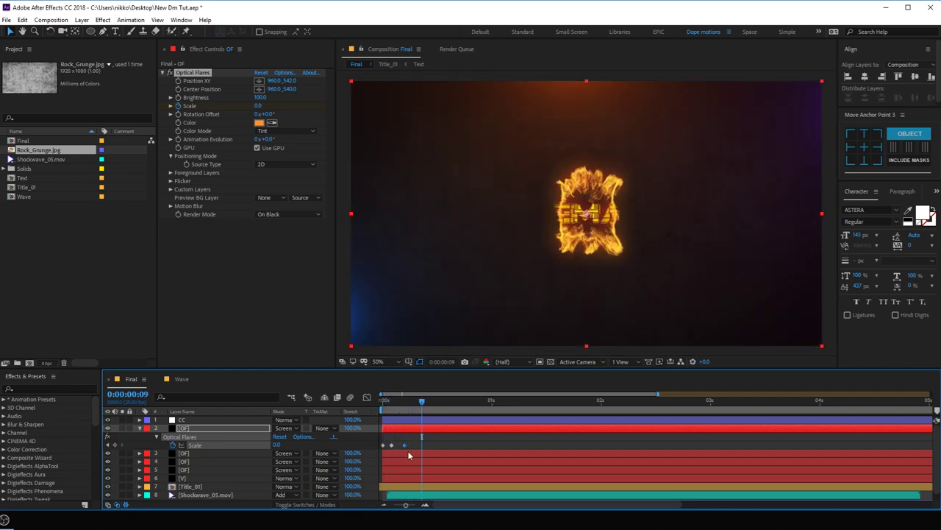
- Move the last Scale keyframe later and the second to frame 3, previewing the burst
left_click_drag(404, 445, 430, 445)
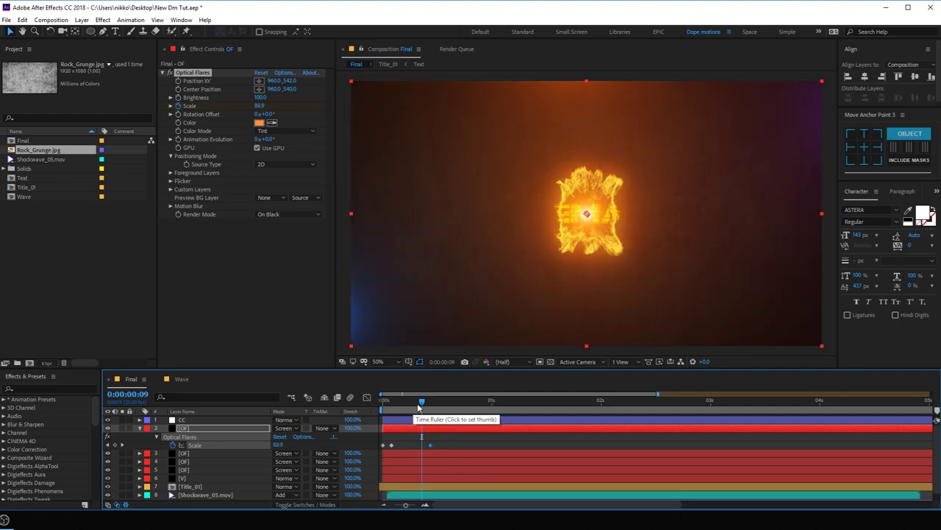
key("Home")
left_click_drag(383, 414, 411, 417)
key("space")
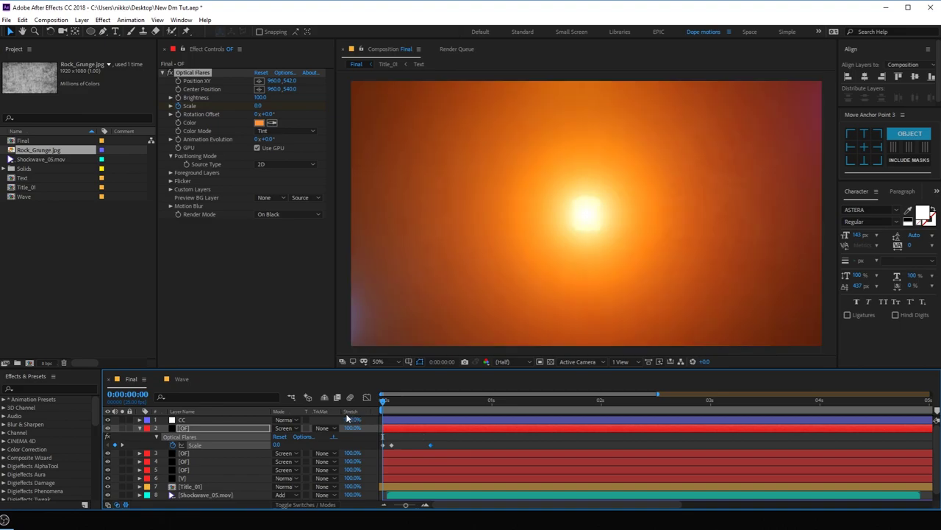
left_click_drag(391, 445, 397, 447)
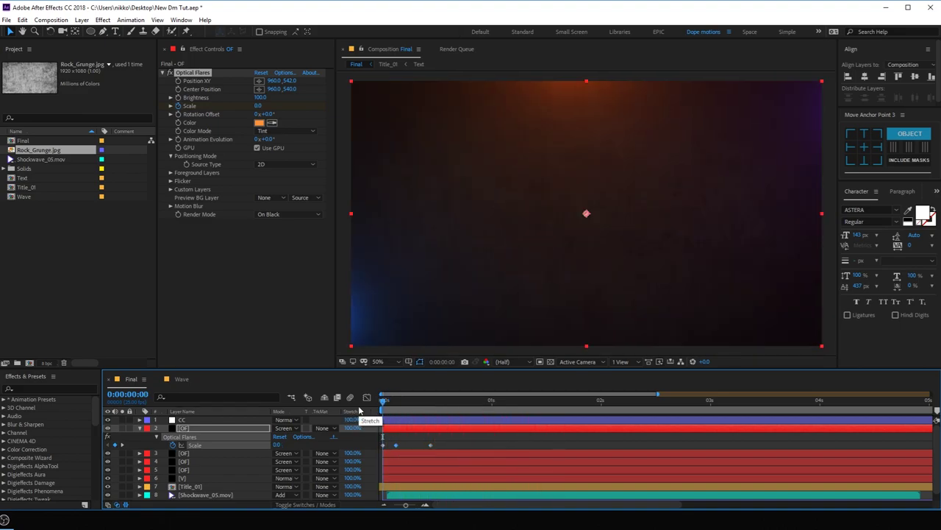
key("space")
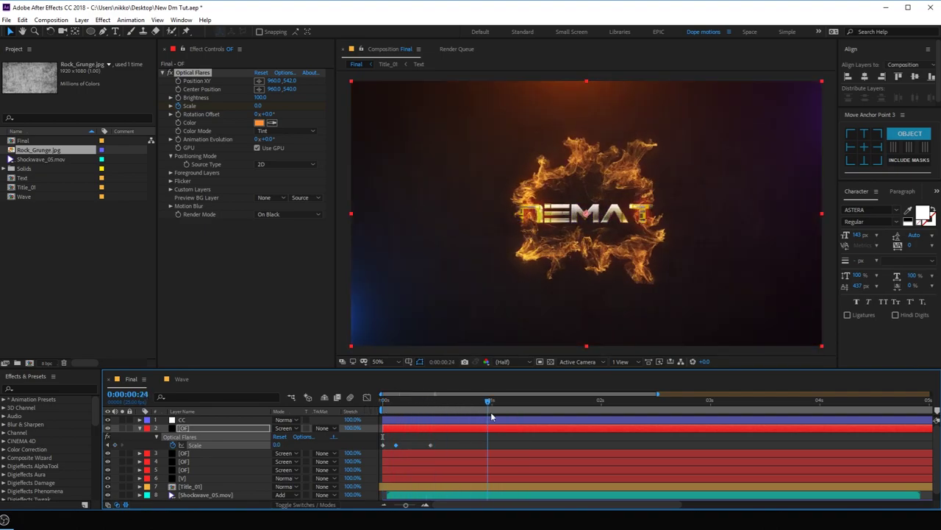
key("space")
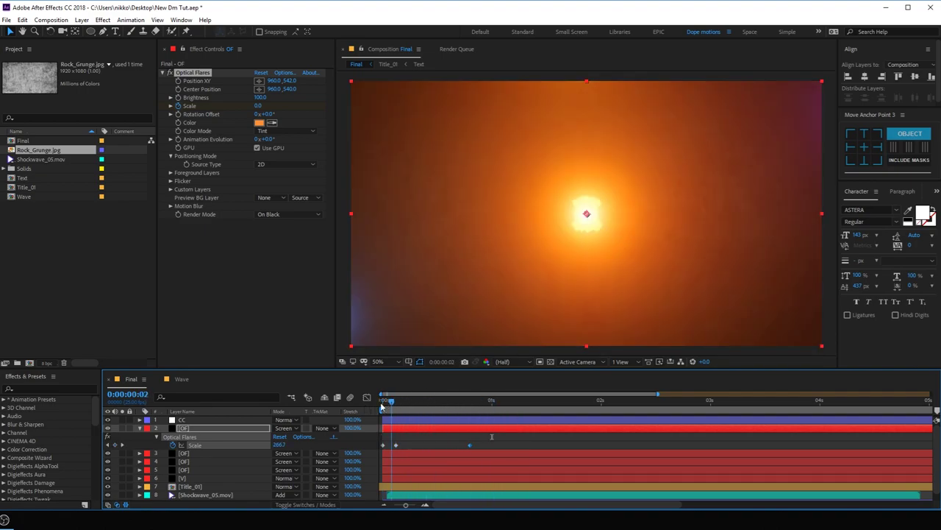
key("space")
key("space")
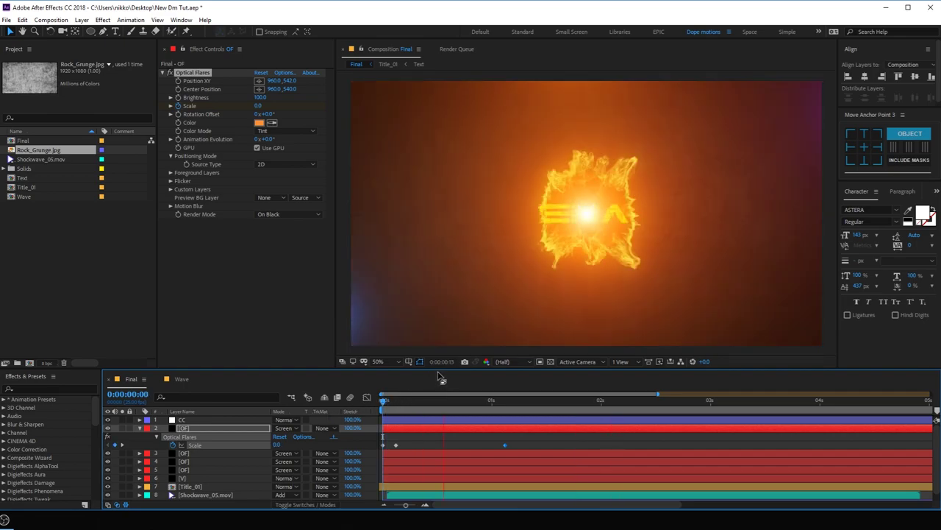
- Inspect the flare at frame 12, return to the first frame and collapse the layer
left_click_drag(430, 403, 447, 404)
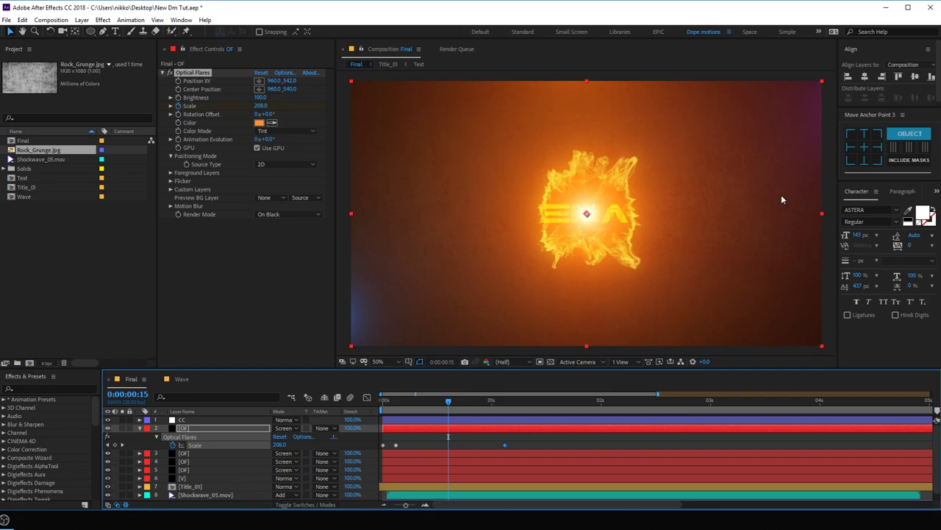
left_click(46, 366)
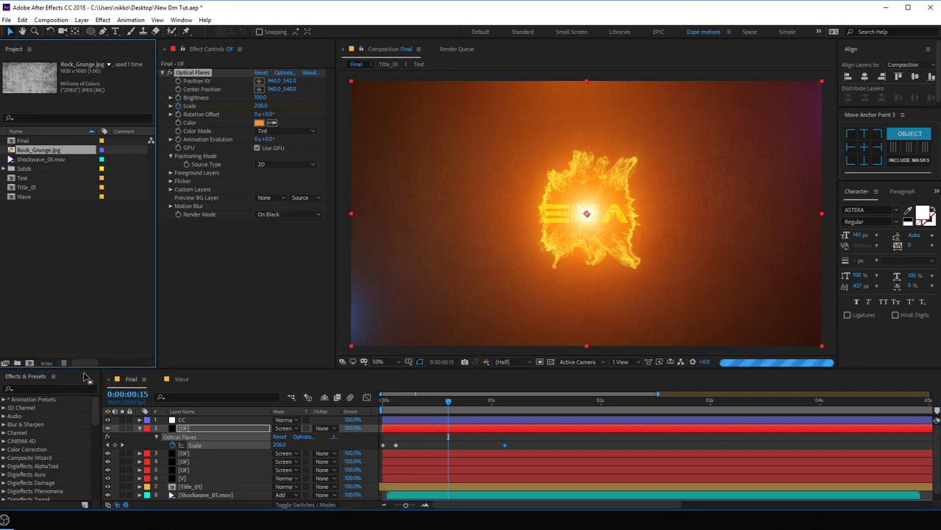
left_click_drag(421, 403, 604, 406)
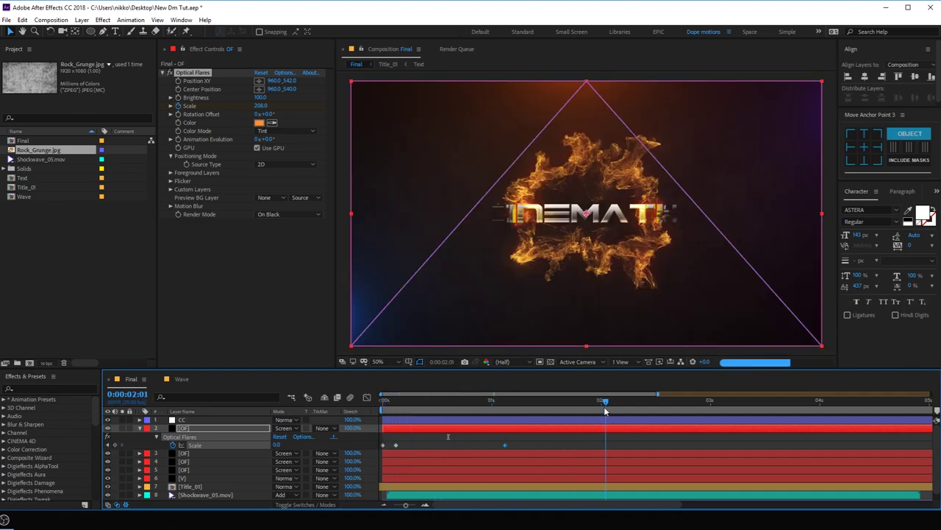
left_click(140, 428)
- Duplicate the third flare layer, then delete the unwanted extra copy
left_click(190, 436)
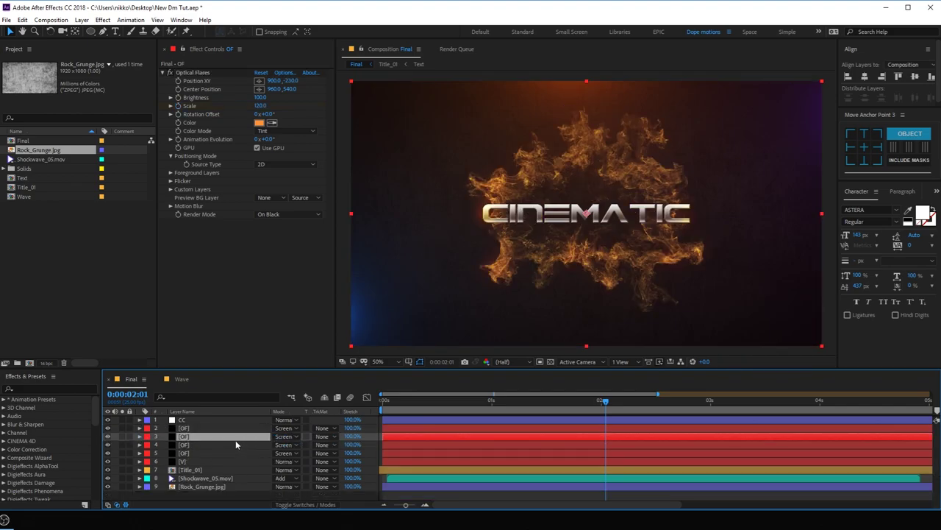
key("ctrl+d")
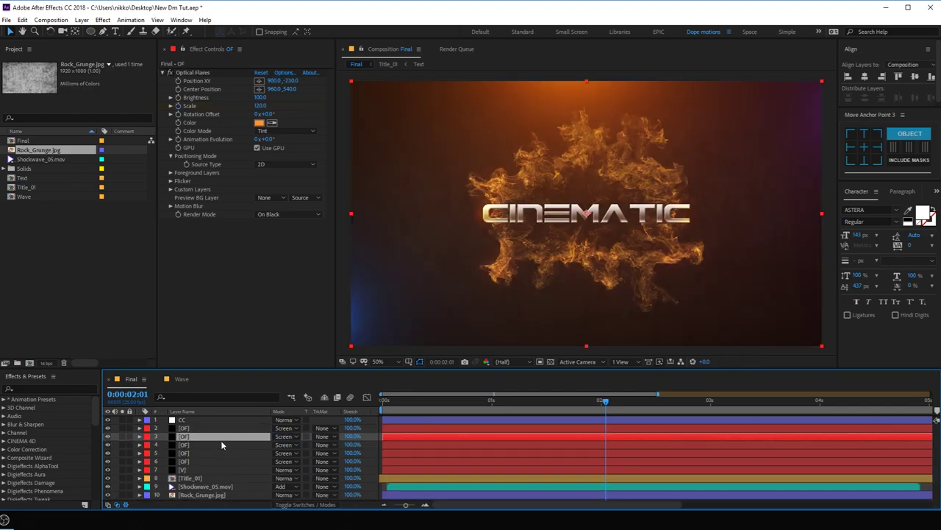
left_click(192, 72)
key("comma")
left_click(537, 190)
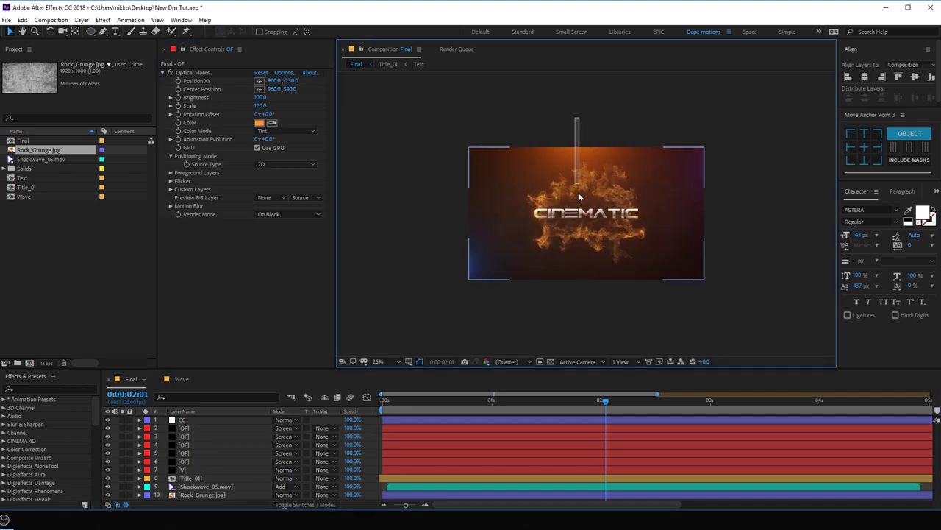
key("ctrl+a")
left_click(192, 451)
key("Delete")
- Duplicate the third flare layer again and centre its flare on the title
left_click(184, 439)
key("ctrl+d")
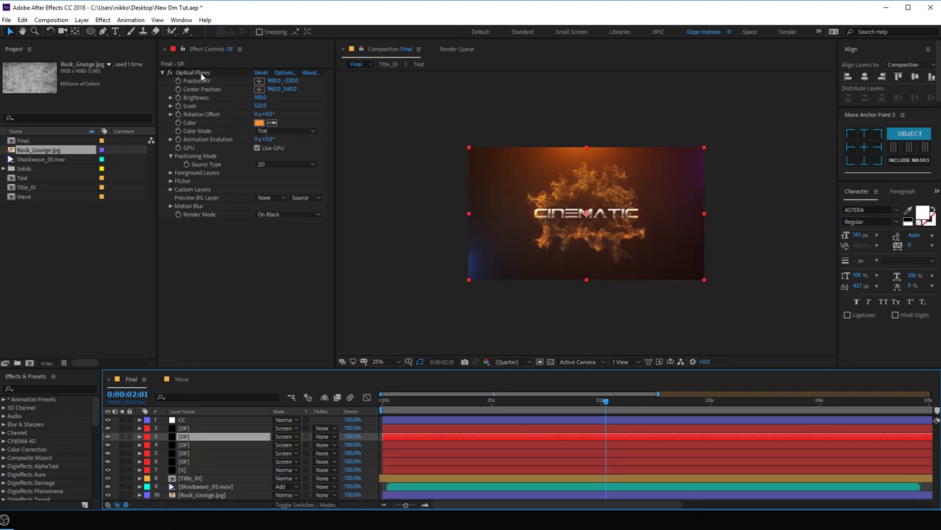
left_click(201, 74)
left_click_drag(578, 121, 584, 208)
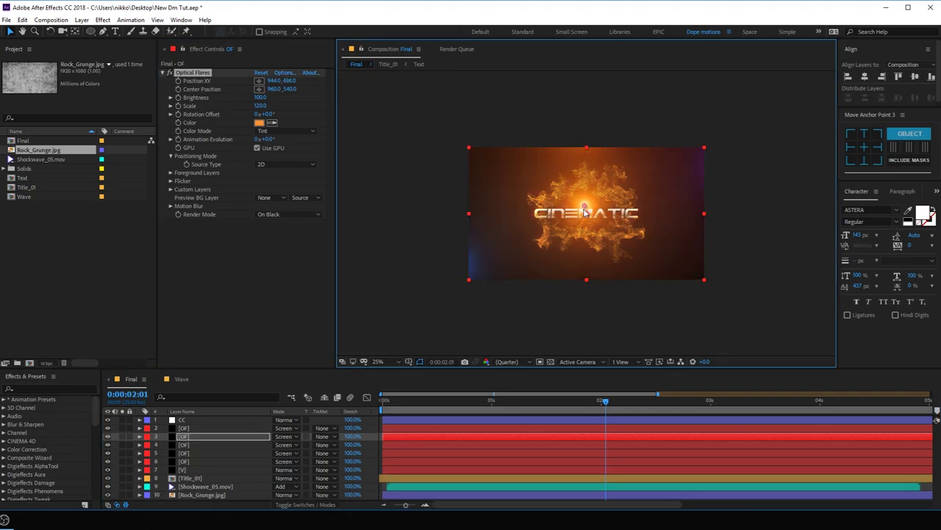
key("period")
- In Optical Flares Options, replace the Glow element with a Streak stretched to 40%
left_click(284, 72)
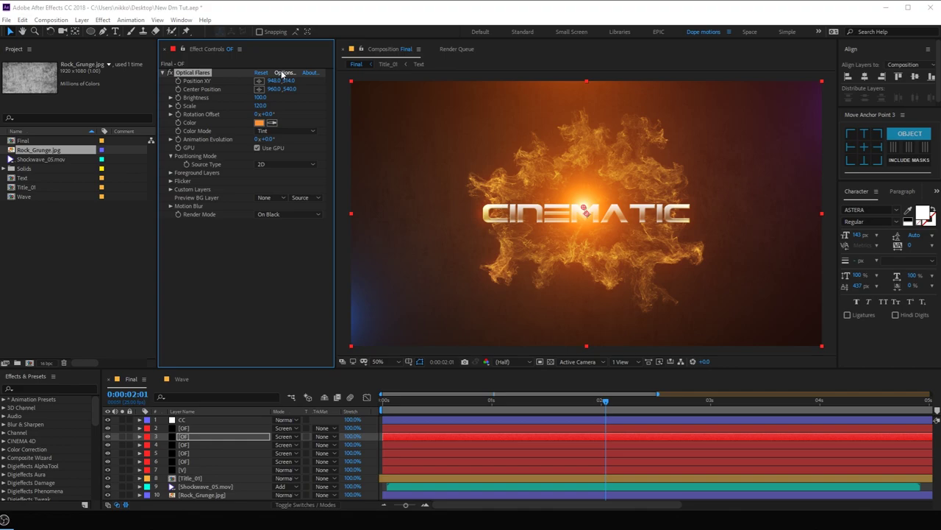
left_click(457, 382)
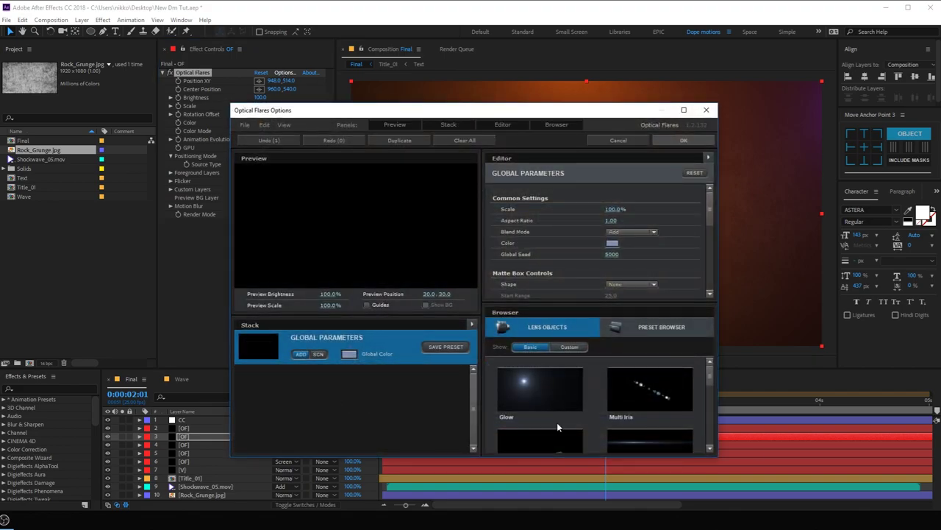
left_click(662, 446)
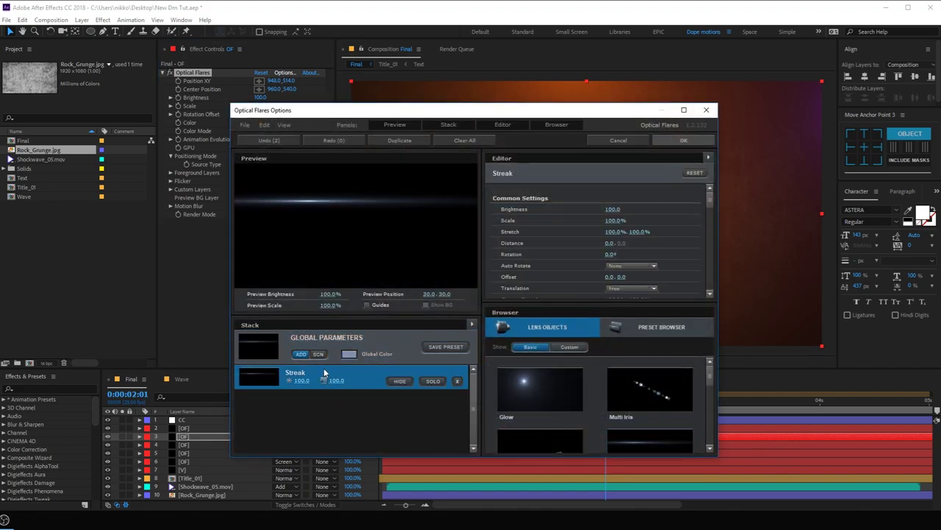
left_click_drag(608, 231, 557, 239)
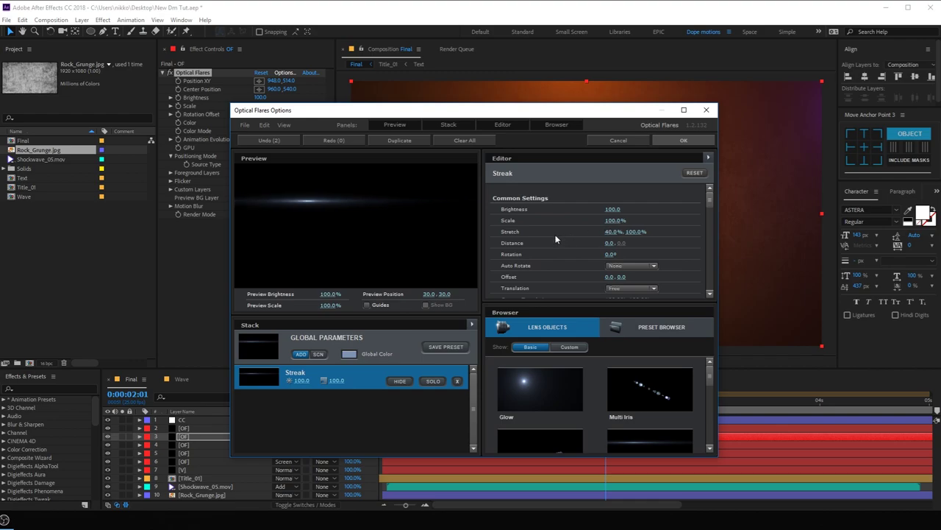
left_click(684, 140)
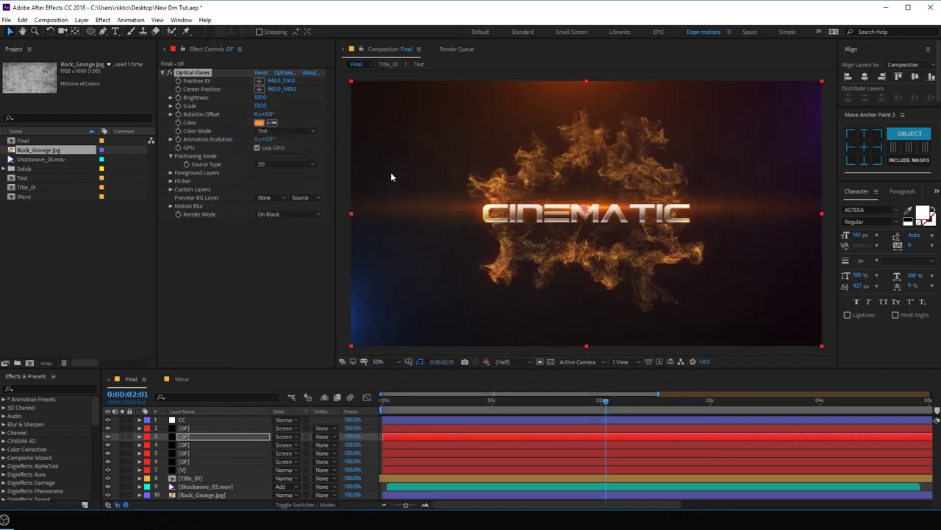
left_click(260, 106)
- Set the streak flare's Scale to 40 and shift it left along the title
type("40")
key("Return")
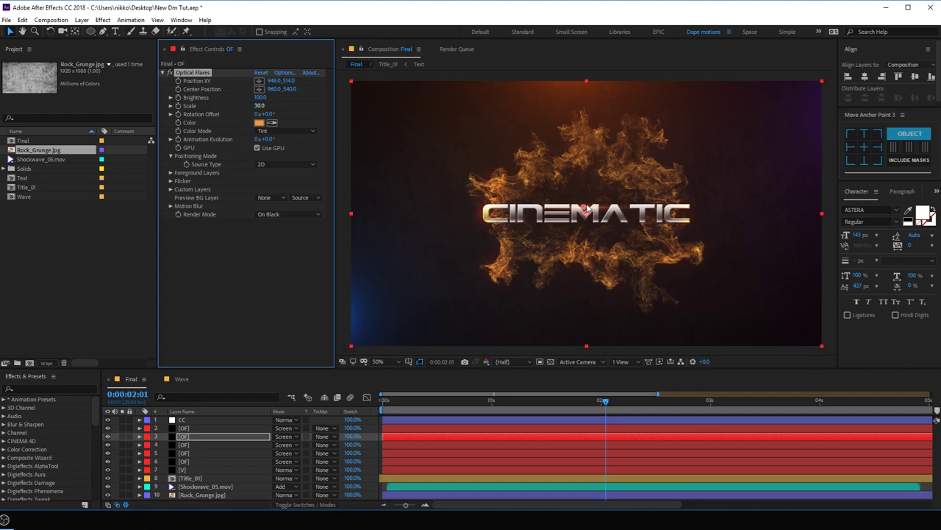
scroll(588, 208, "up", 2)
left_click_drag(559, 200, 484, 198)
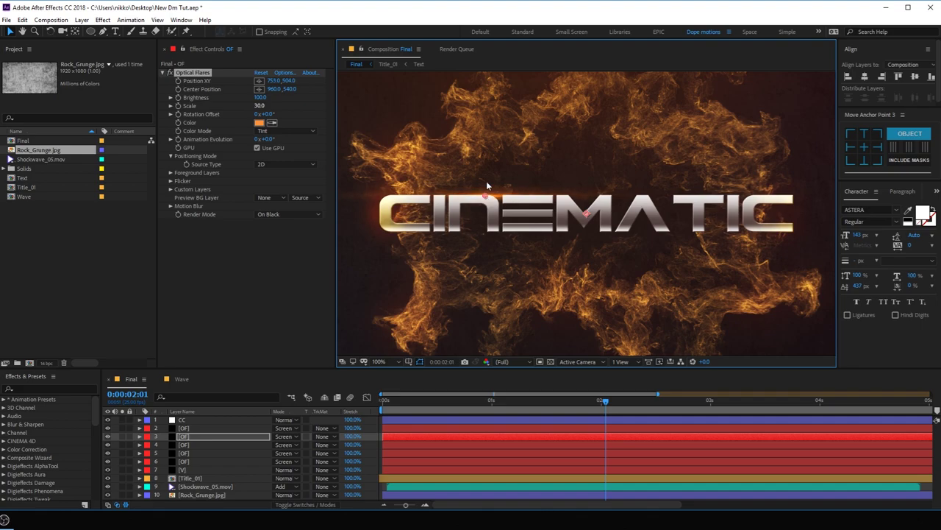
- Tint the streak pale peach FFDEC4, try Scale 50, then reduce it back to 40
left_click(260, 122)
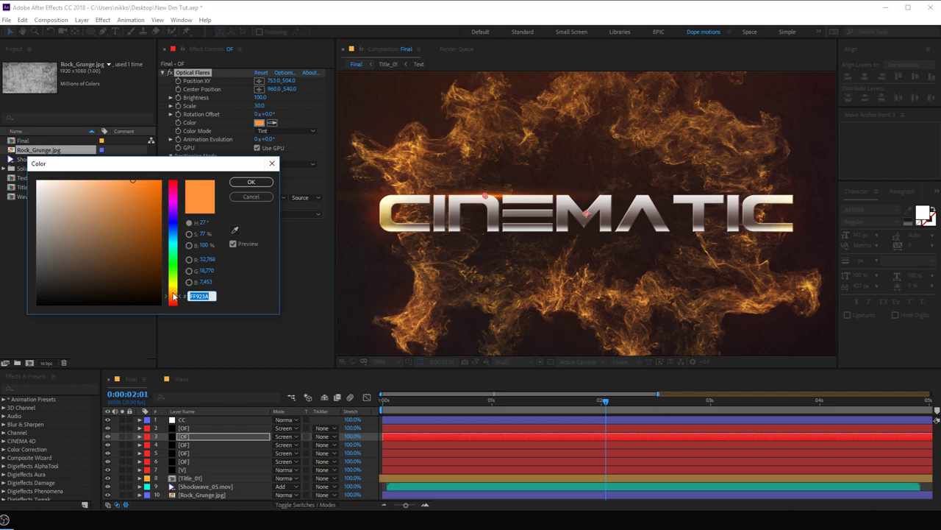
left_click_drag(102, 180, 65, 180)
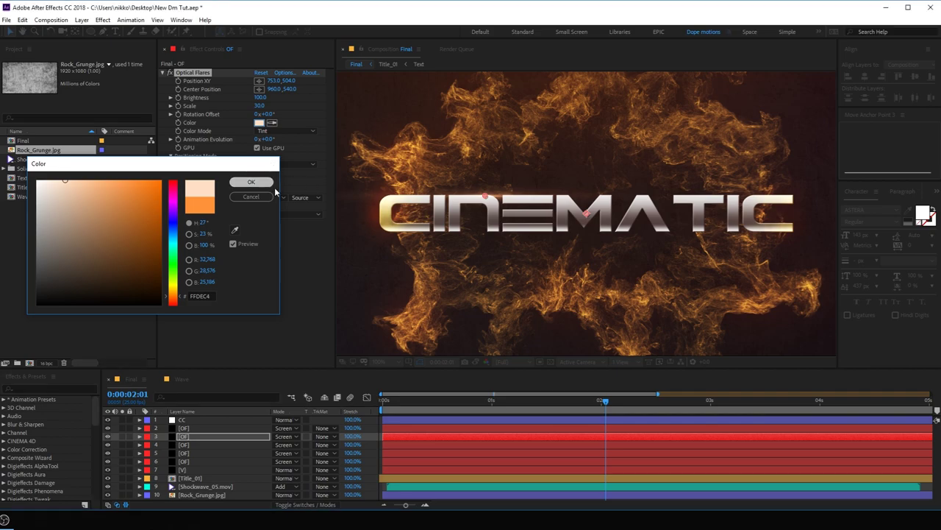
key("Return")
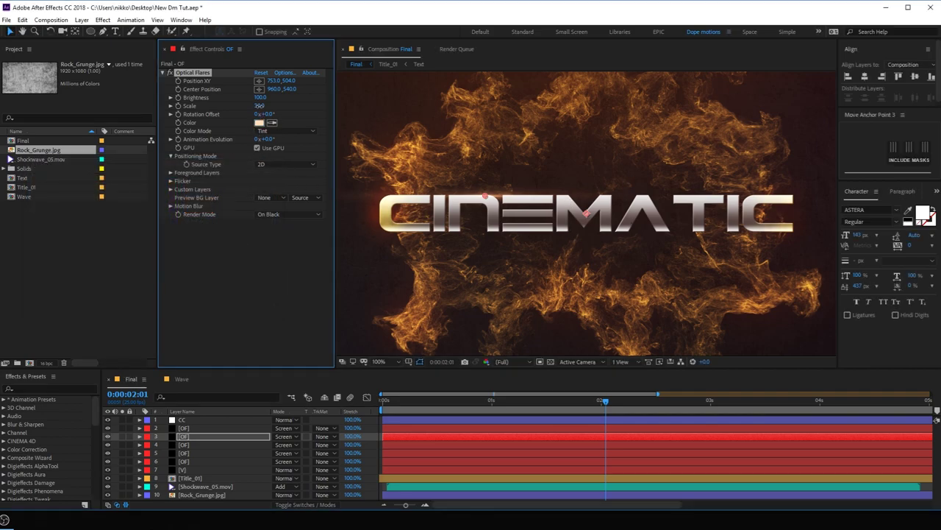
type("50")
key("Return")
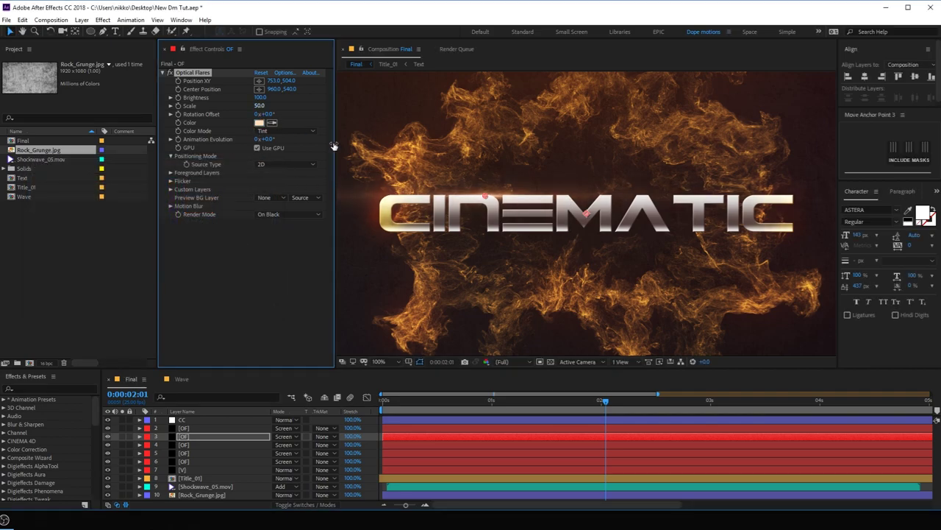
scroll(613, 187, "down", 2)
left_click_drag(607, 399, 719, 402)
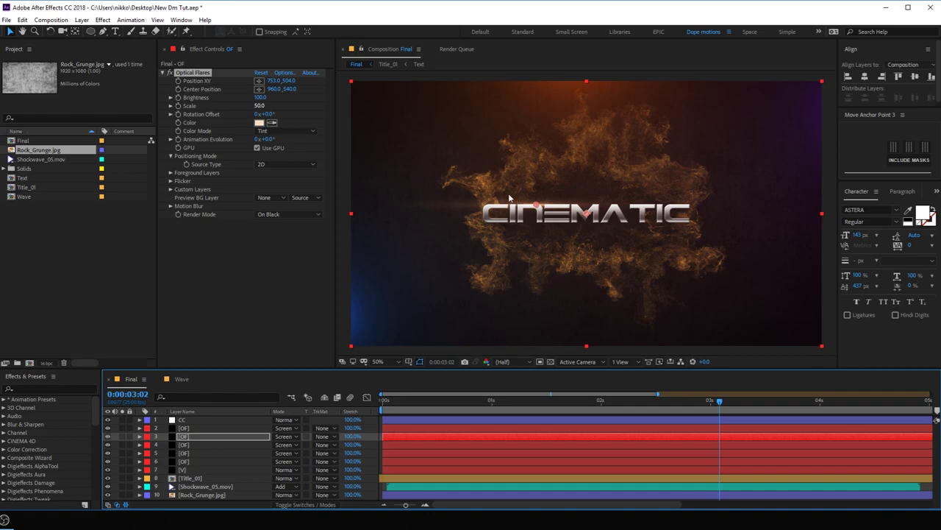
left_click_drag(256, 110, 254, 106)
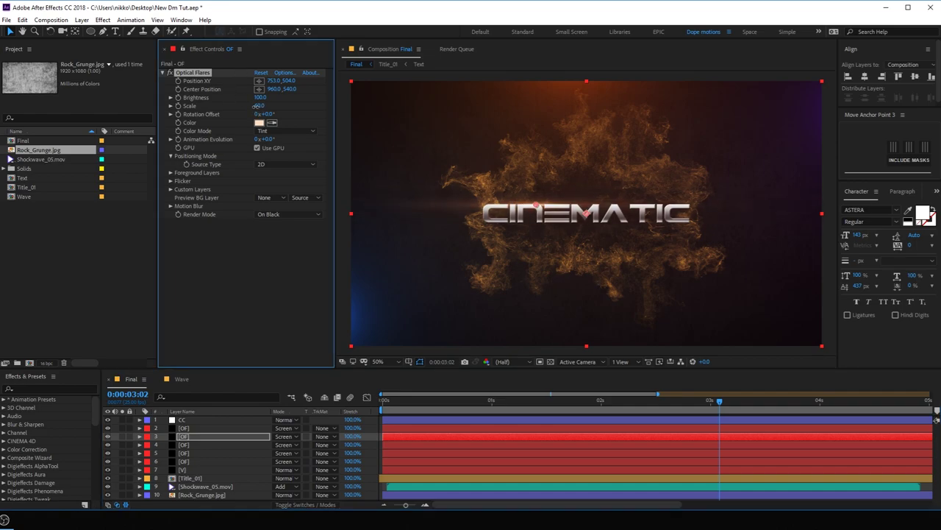
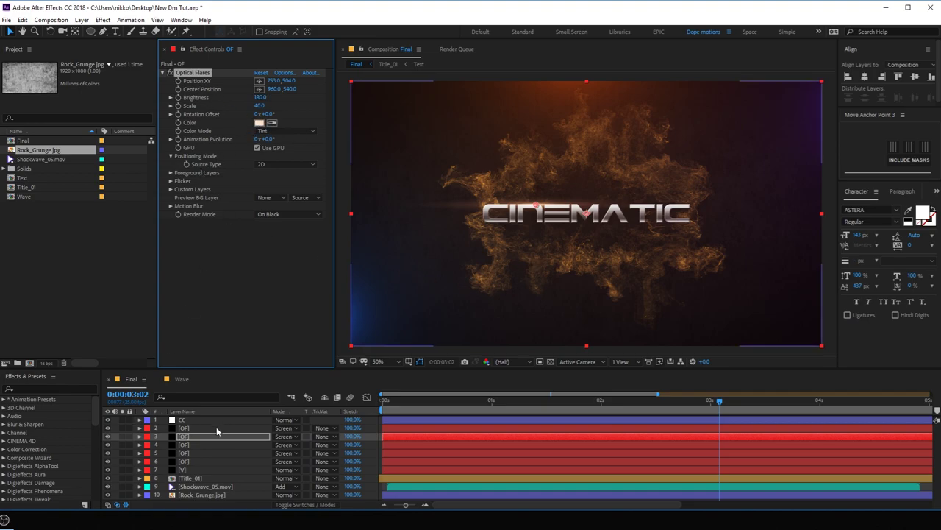
- Duplicate the third flare layer and place its flare centre to the right of the CINEMATIC title
left_click(192, 437)
key("ctrl+d")
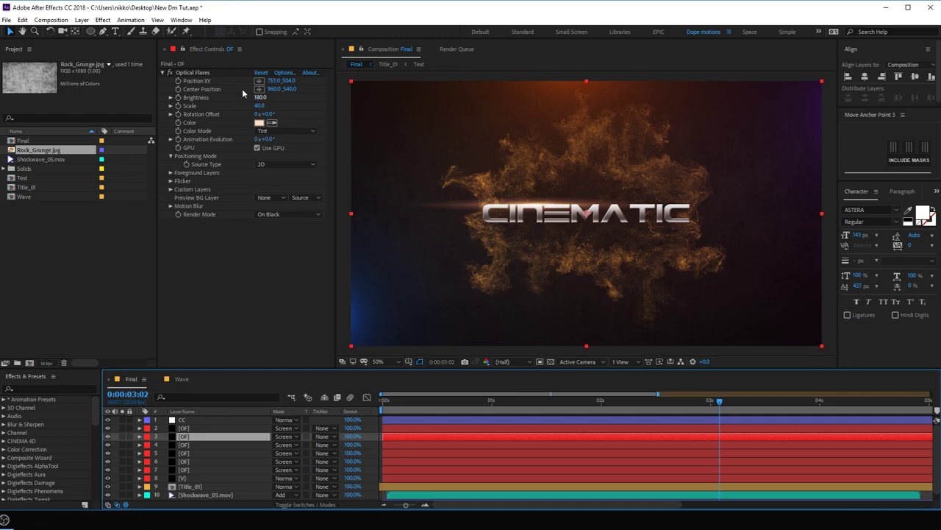
left_click(197, 72)
left_click_drag(540, 208, 645, 222)
key("period")
key("period")
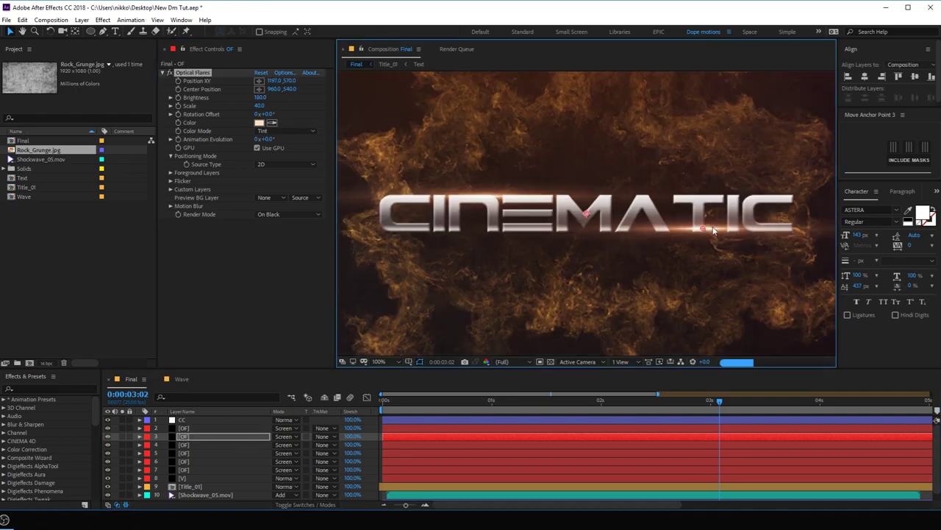
left_click_drag(821, 245, 815, 250)
key("comma")
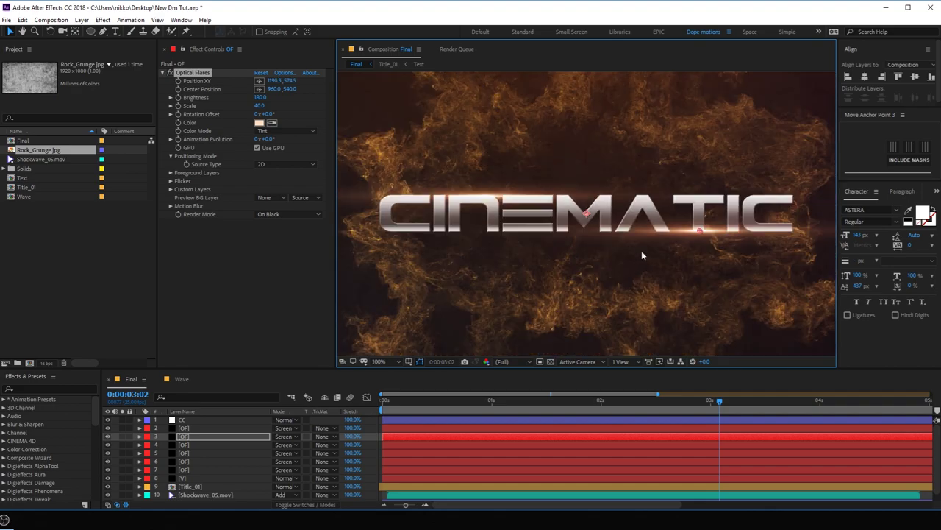
key("comma")
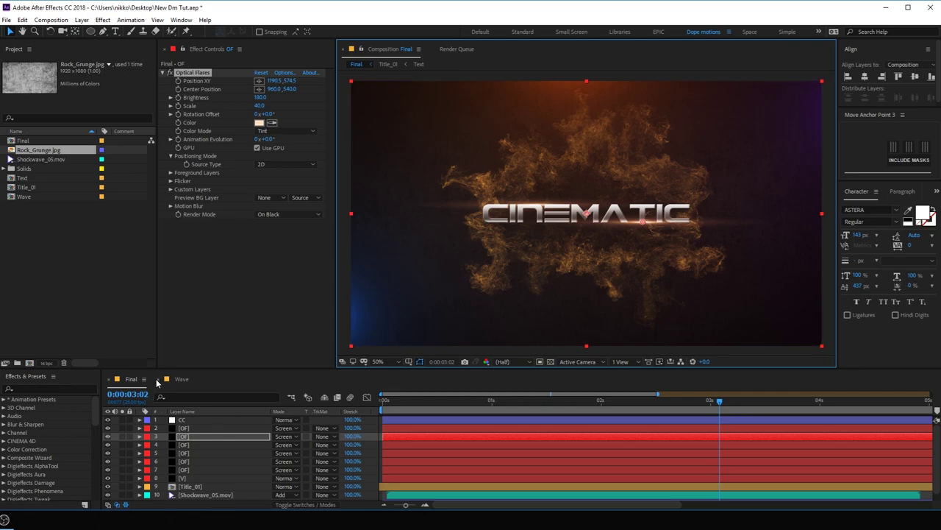
- Enlarge the timeline and preview the flare bursts up to the two-second mark
left_click_drag(177, 366, 184, 329)
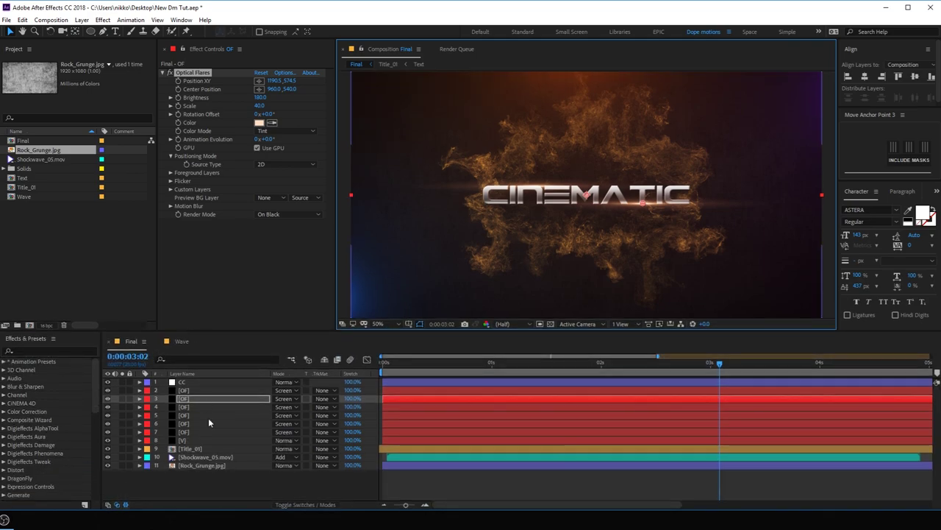
key("ctrl+slash")
left_click_drag(412, 365, 492, 365)
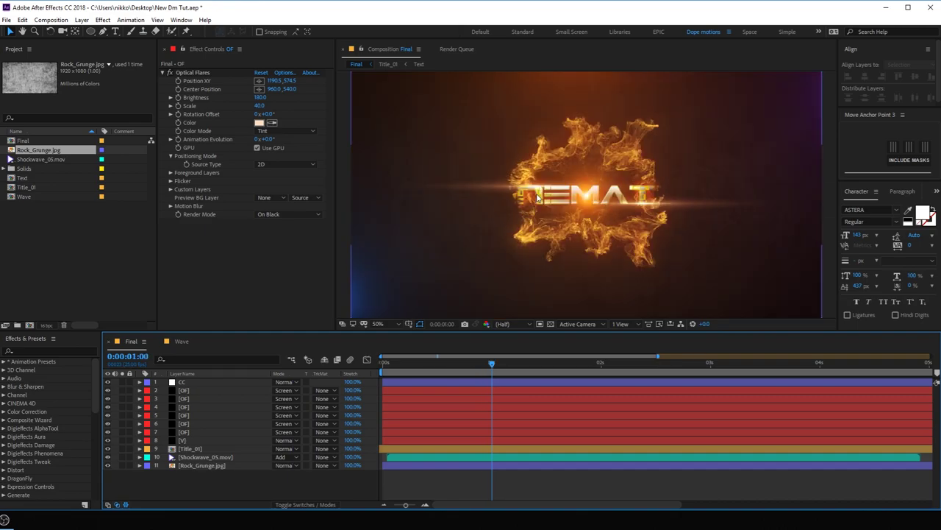
left_click_drag(491, 361, 602, 363)
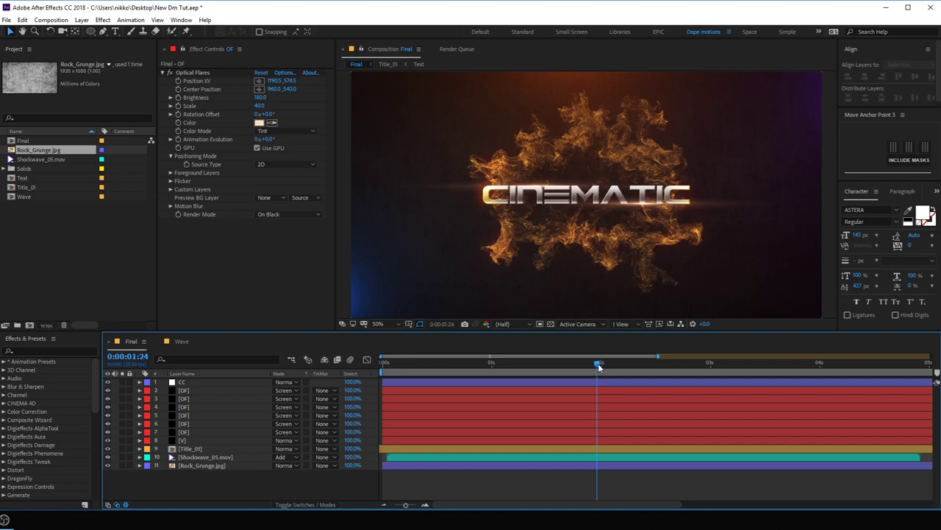
left_click(188, 390)
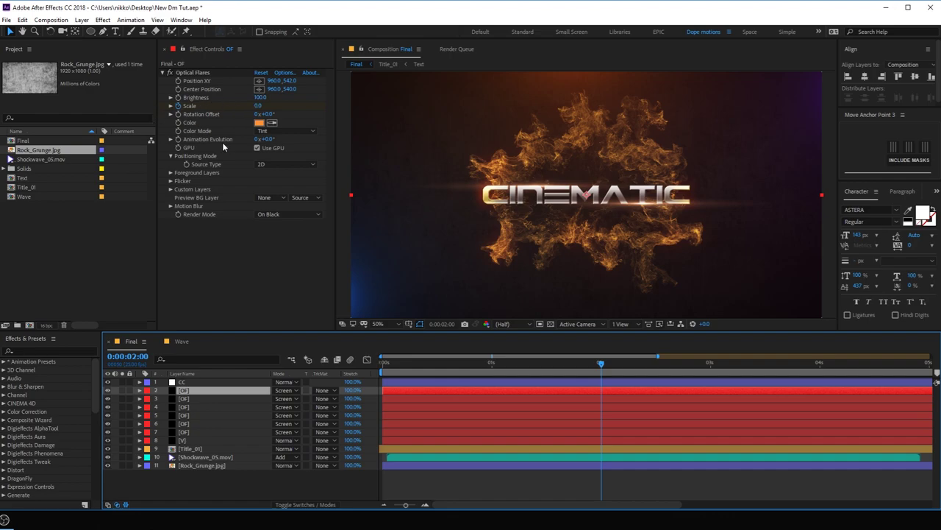
- Compare layer 2's flare at the bright 0:00:00:08 frame, then give layer 2 a blue label
left_click(185, 398)
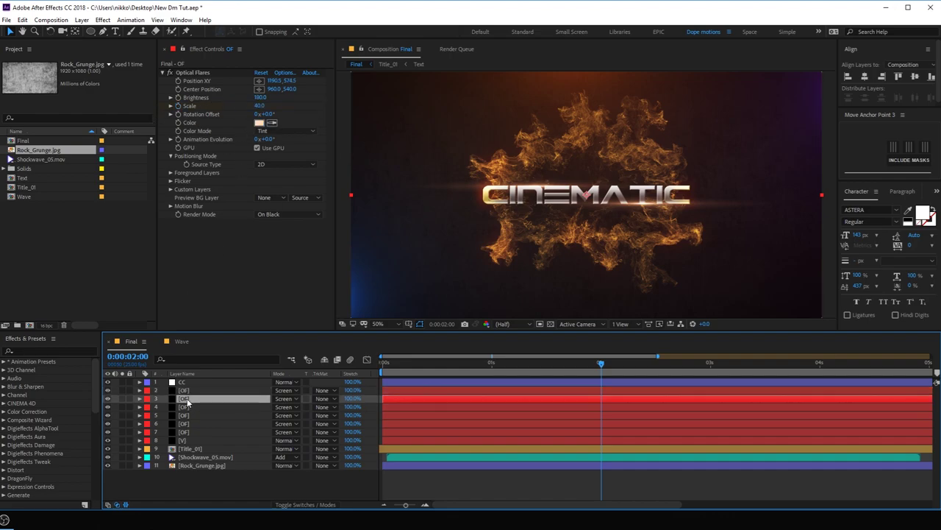
left_click(184, 389)
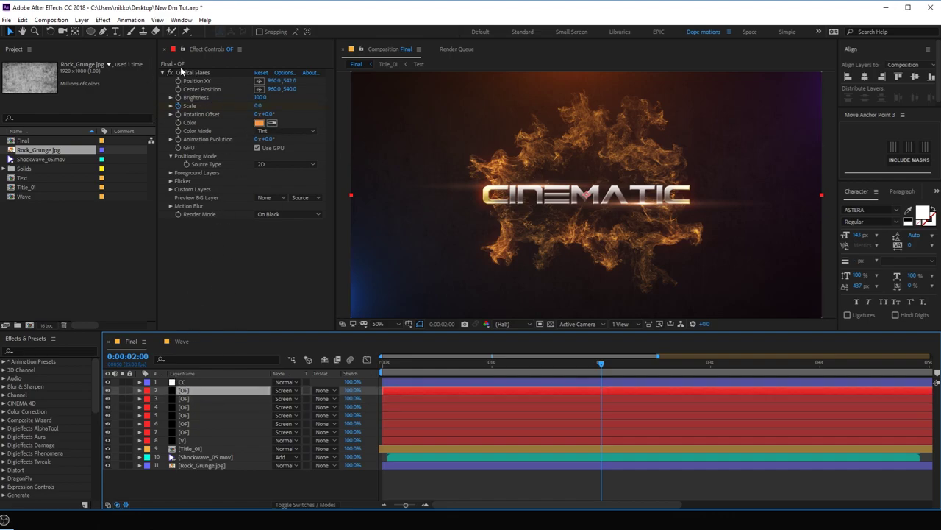
left_click(188, 74)
scroll(508, 175, "down", 2)
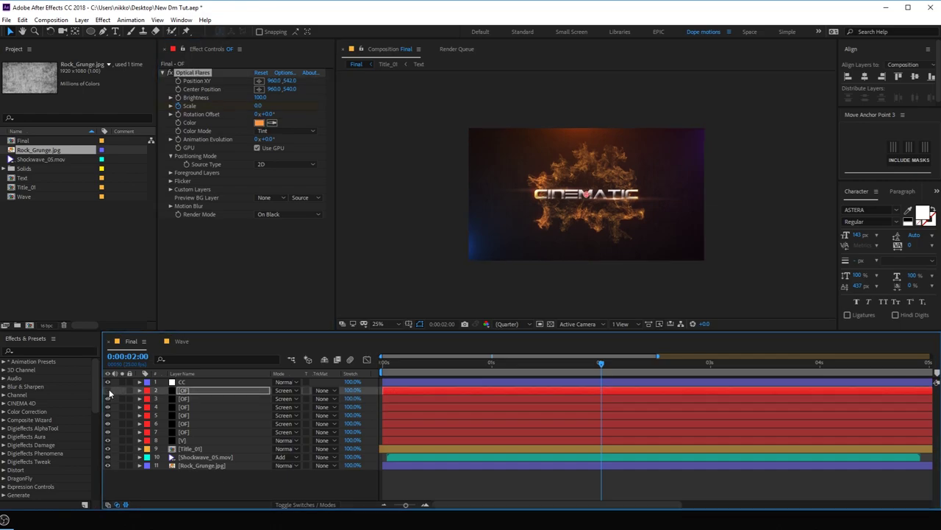
left_click(191, 390)
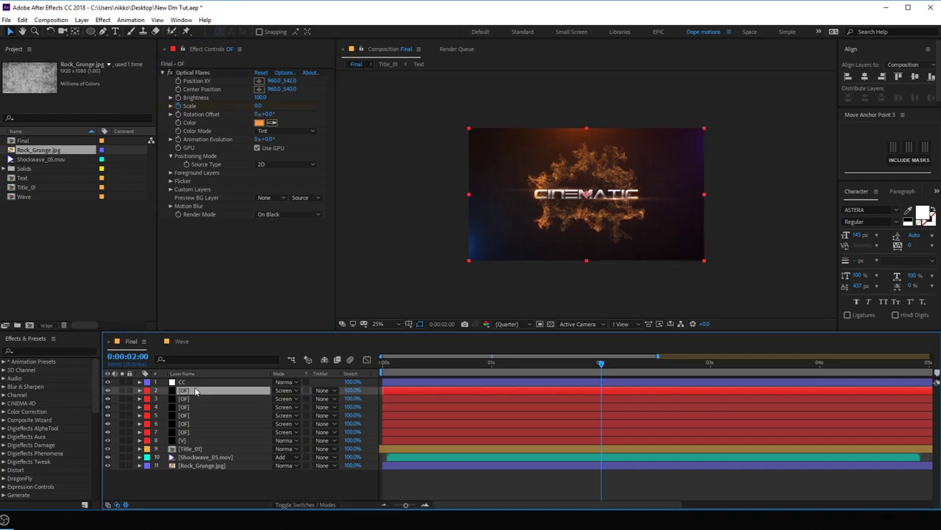
left_click(418, 365)
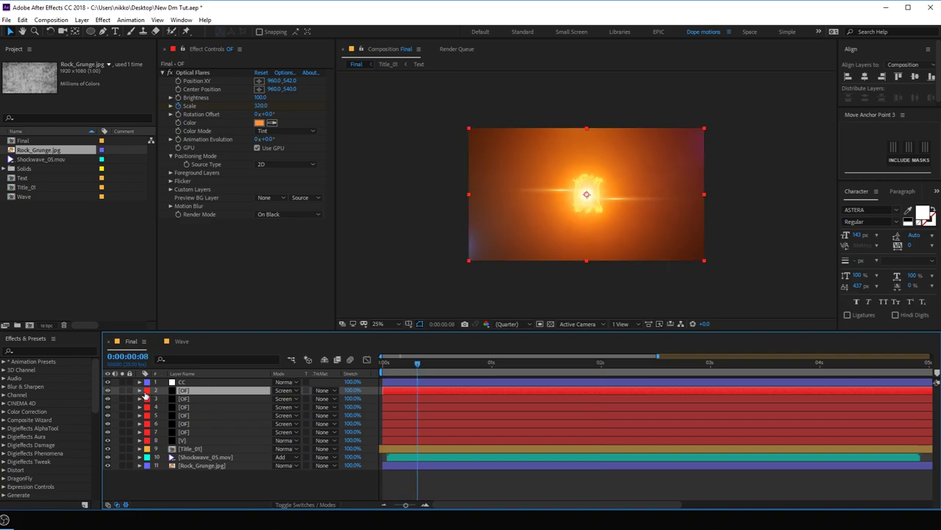
left_click(108, 391)
left_click(108, 390)
left_click(148, 390)
left_click(166, 302)
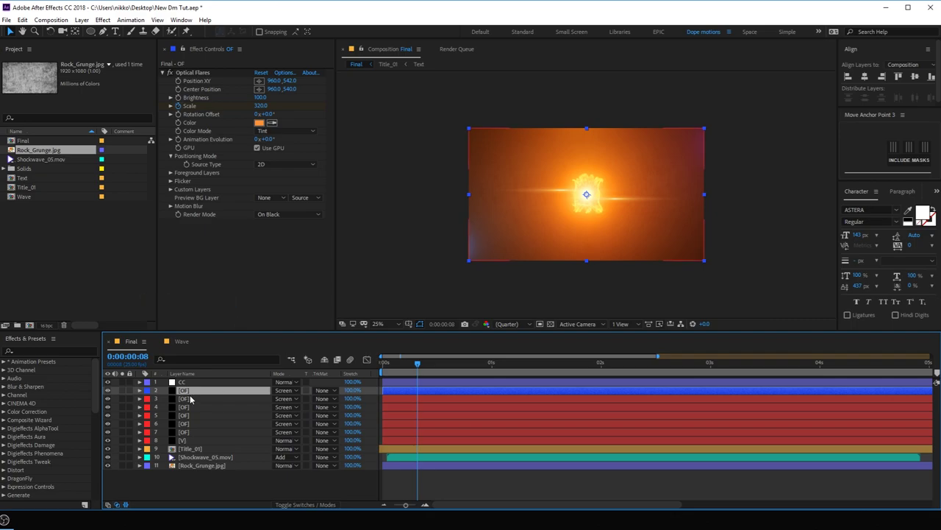
- Check layer 3's flare, then give layers 3 and 4 green labels
left_click(189, 399)
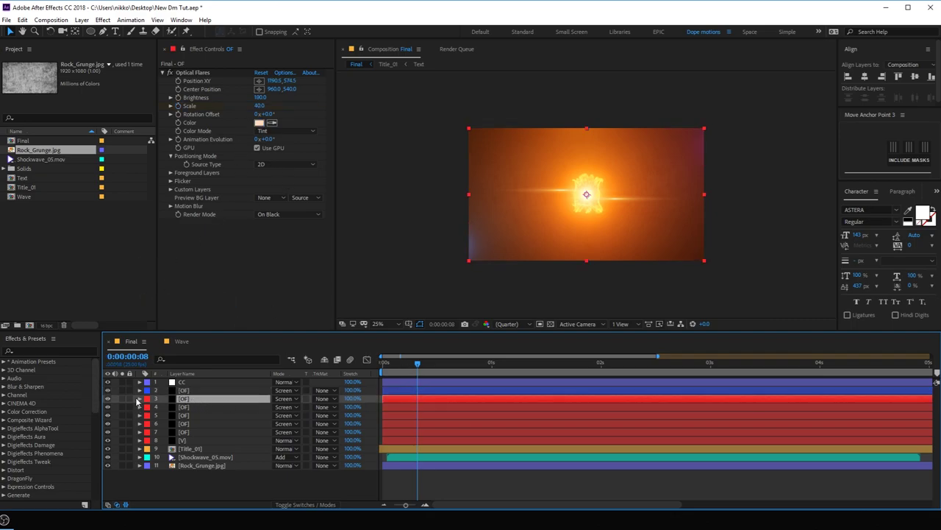
left_click(108, 398)
left_click(107, 399)
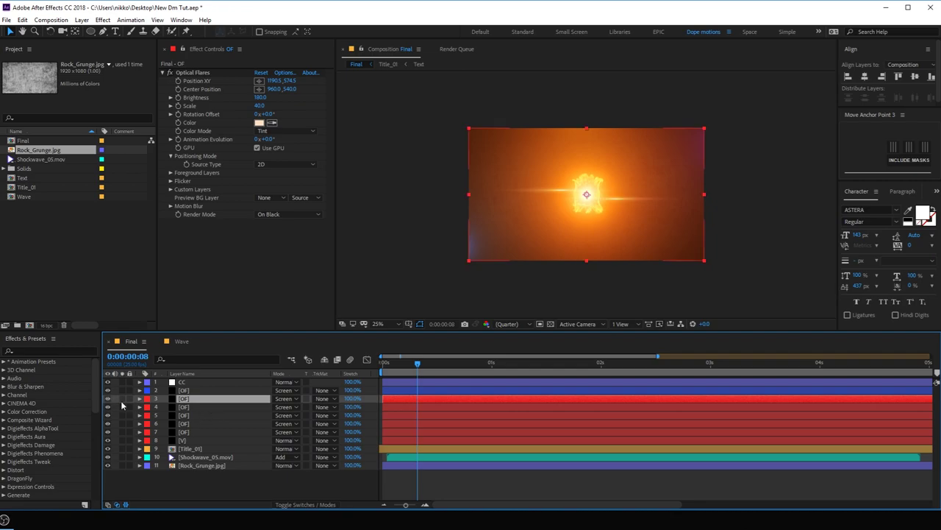
left_click(183, 407, "shift")
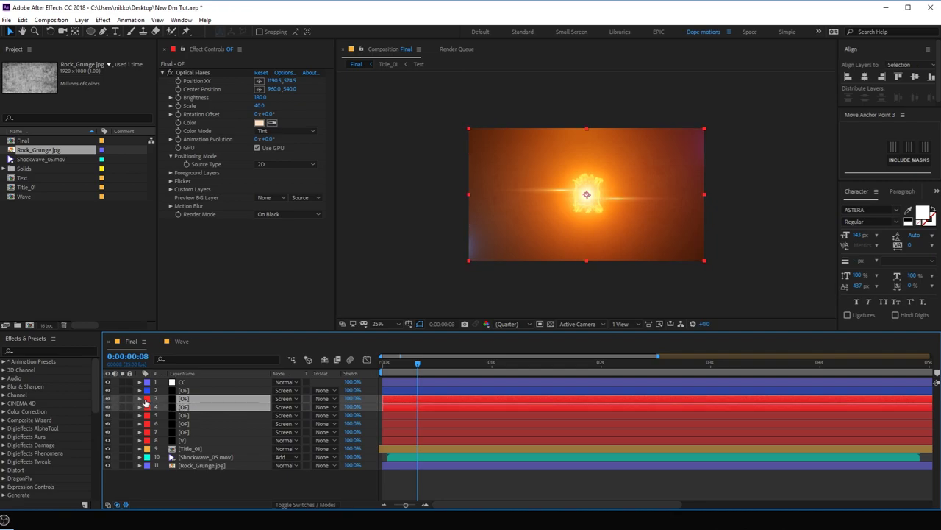
left_click(147, 406)
left_click(168, 321)
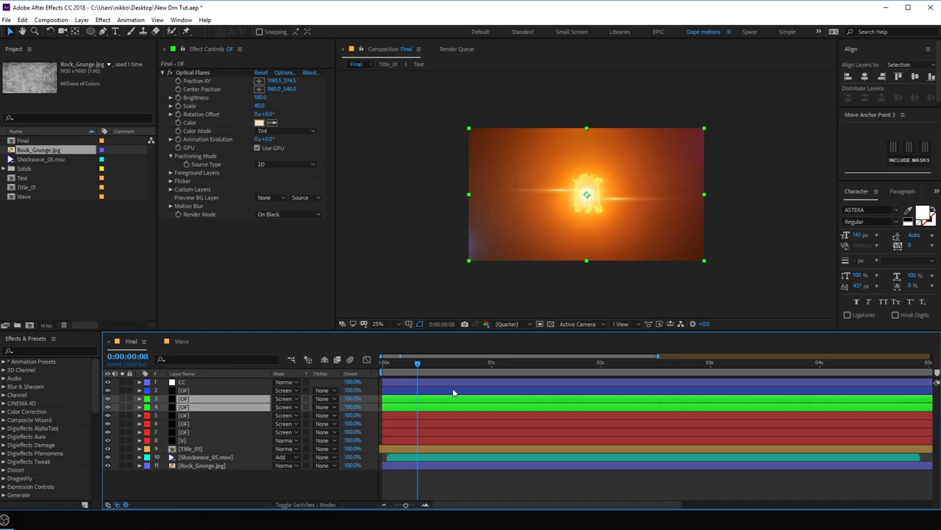
left_click_drag(508, 365, 603, 375)
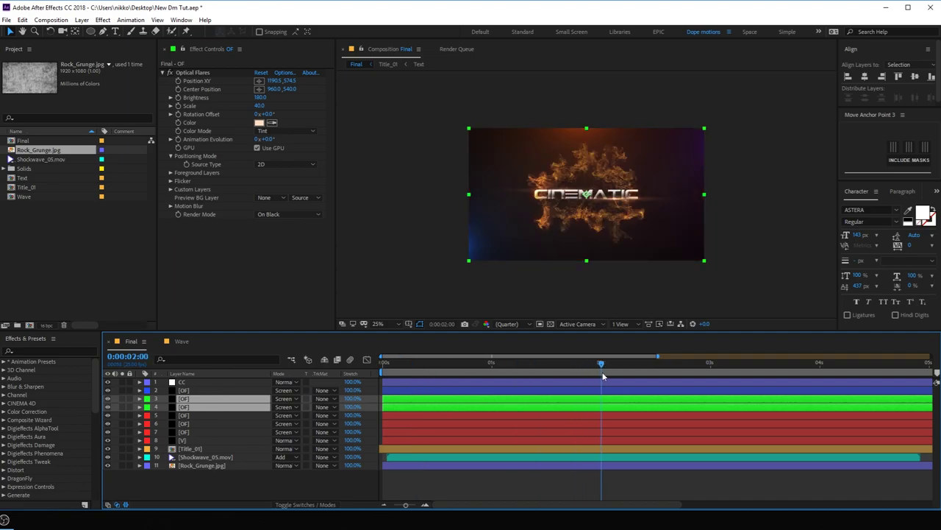
- Keyframe the new flares' Optical Flares Scale so it grows from 0 to 40
left_click(186, 400)
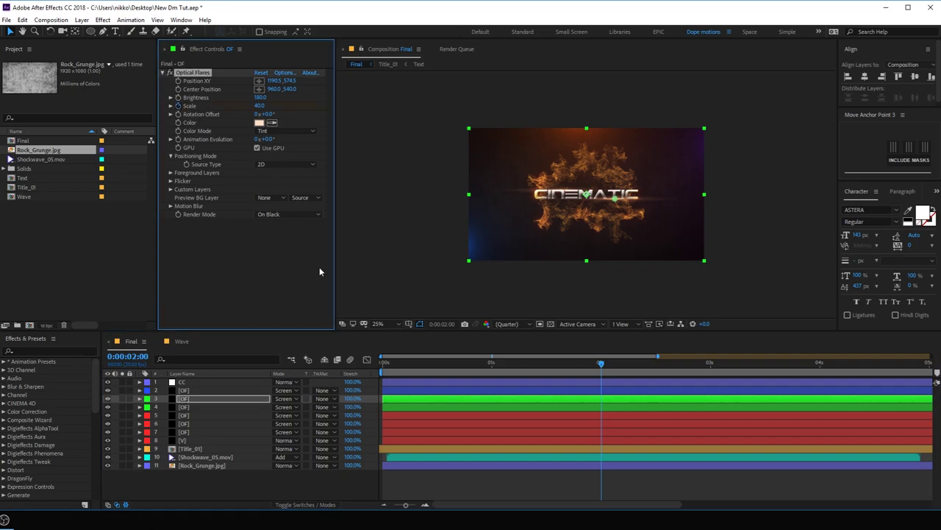
left_click(189, 408)
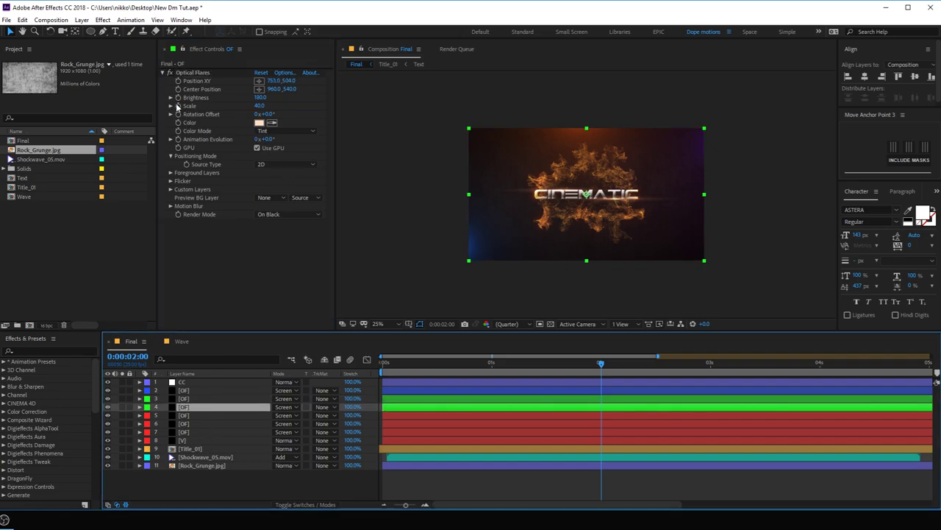
left_click(177, 106)
left_click_drag(591, 363, 451, 373)
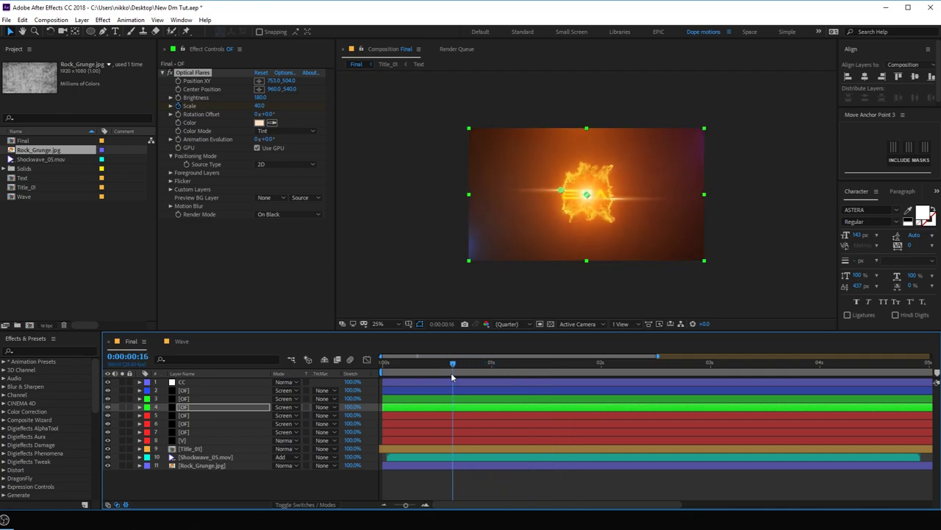
left_click(257, 106)
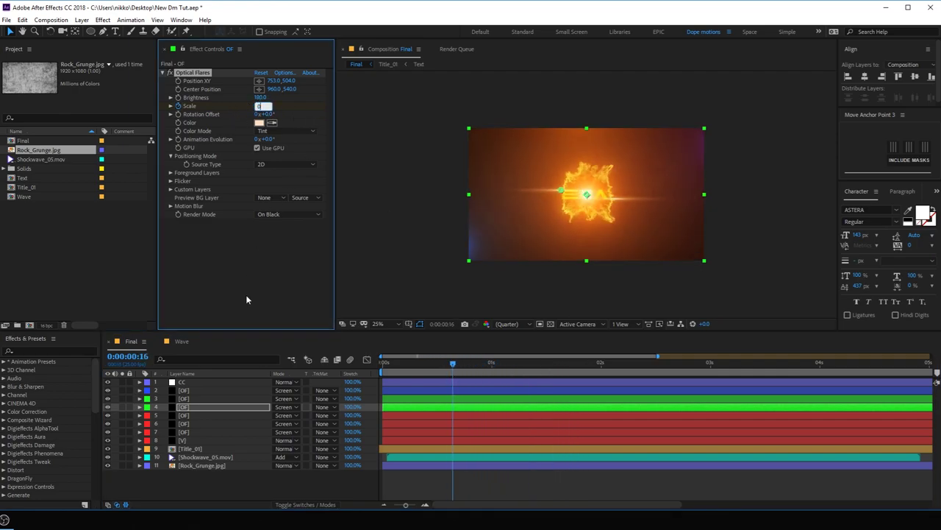
type("40")
key("Return")
left_click(213, 398)
left_click_drag(262, 111, 243, 111)
- Preview the growing flares and end the work area at 5 seconds
left_click_drag(449, 368, 719, 368)
key("minus")
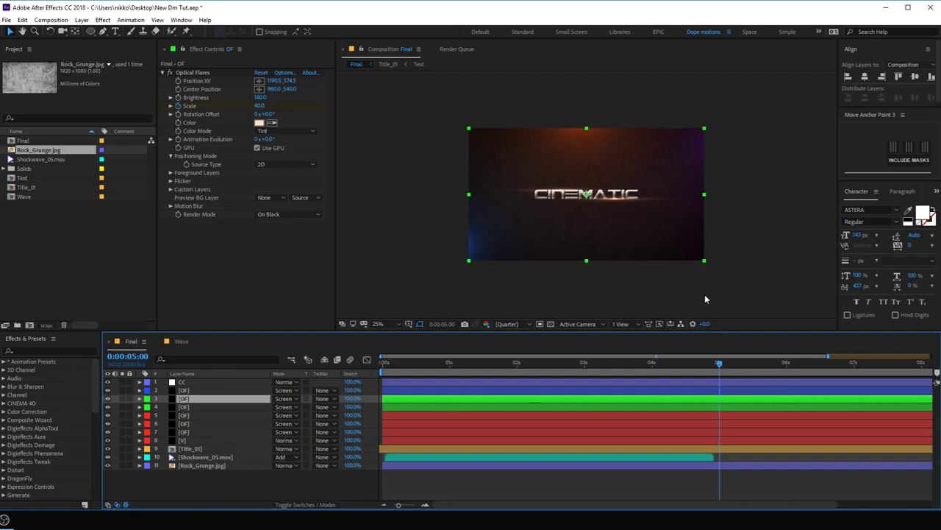
key("n")
left_click_drag(383, 363, 586, 351)
left_click(226, 478)
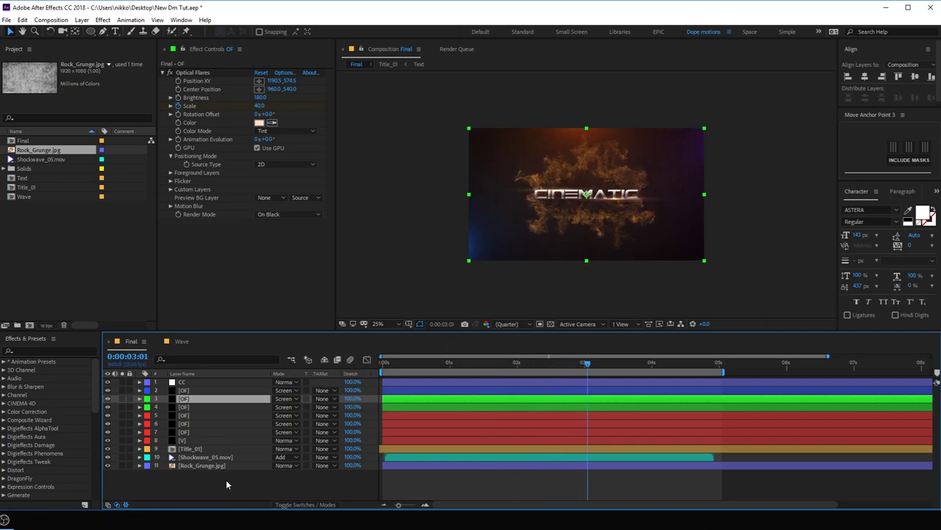
- Add a new null object layer, Null 1, to the comp
right_click(191, 485)
mouse_move(271, 380)
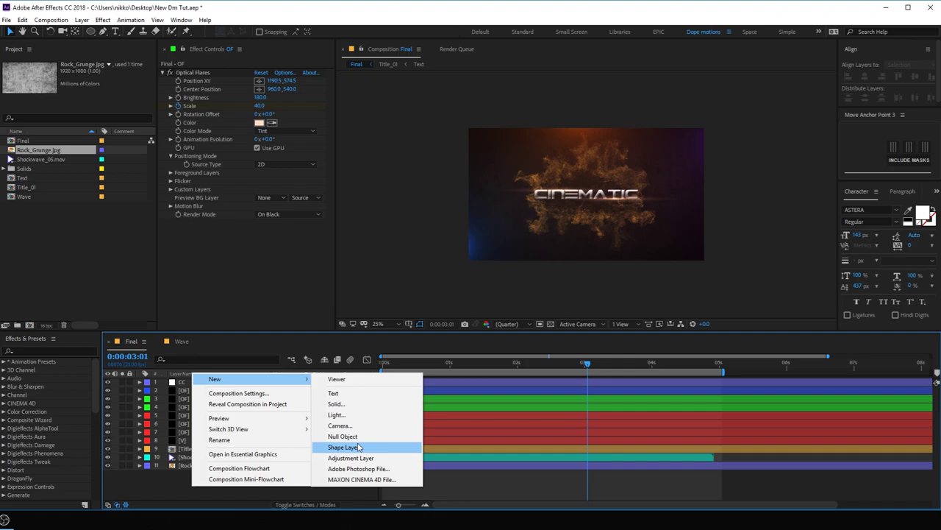
left_click(351, 436)
- Show the Parent & Link column and parent layers 3–12 to Null 1
left_click_drag(176, 502, 206, 397)
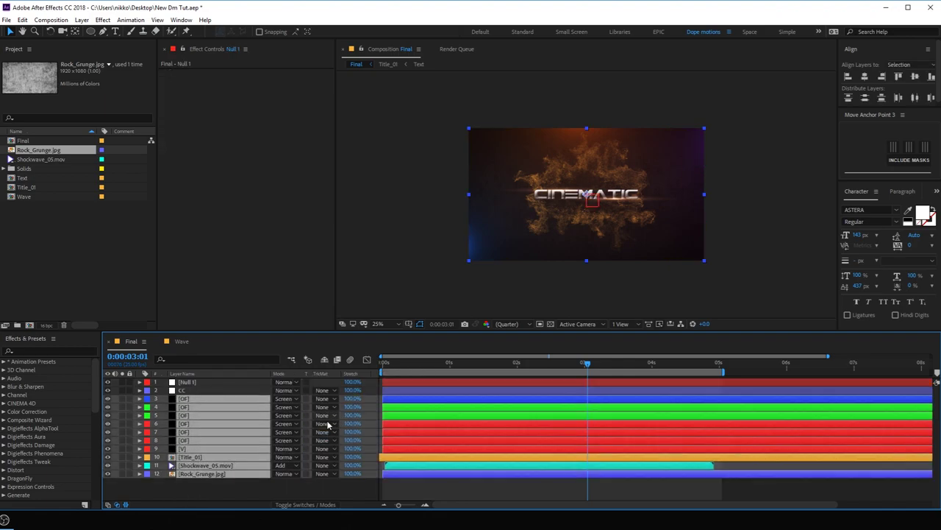
right_click(375, 376)
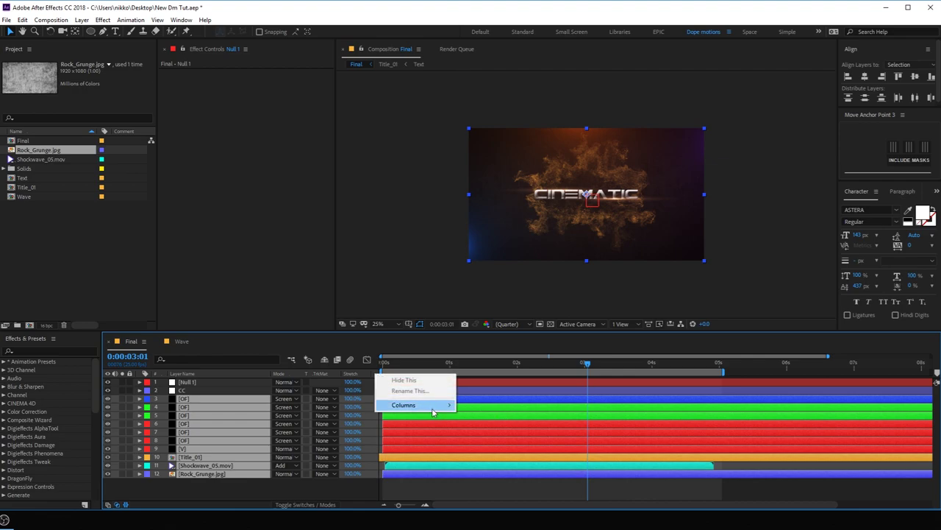
mouse_move(435, 405)
left_click(487, 350)
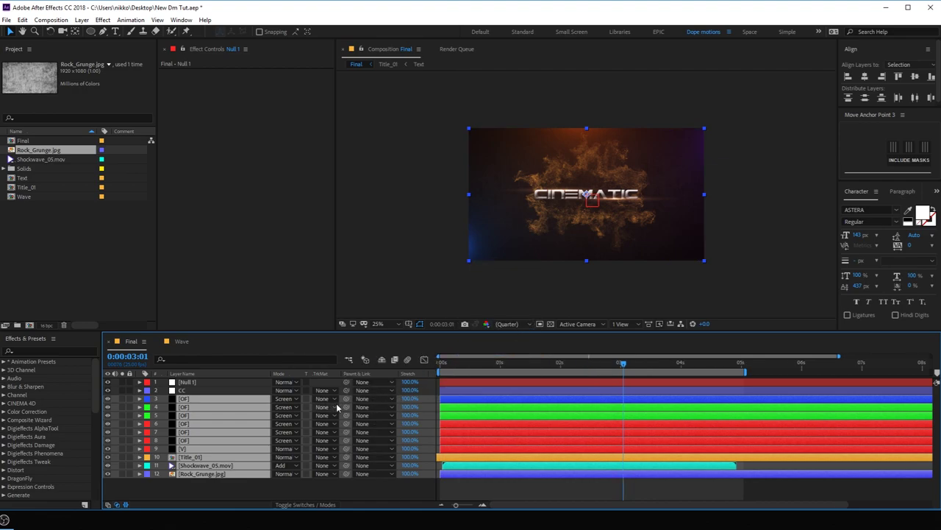
left_click_drag(346, 398, 189, 385)
left_click(189, 385)
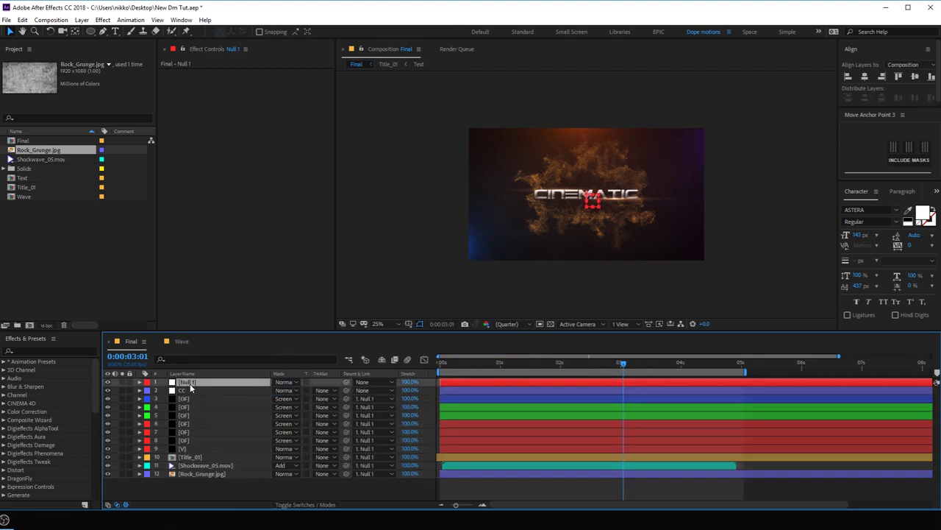
key("r")
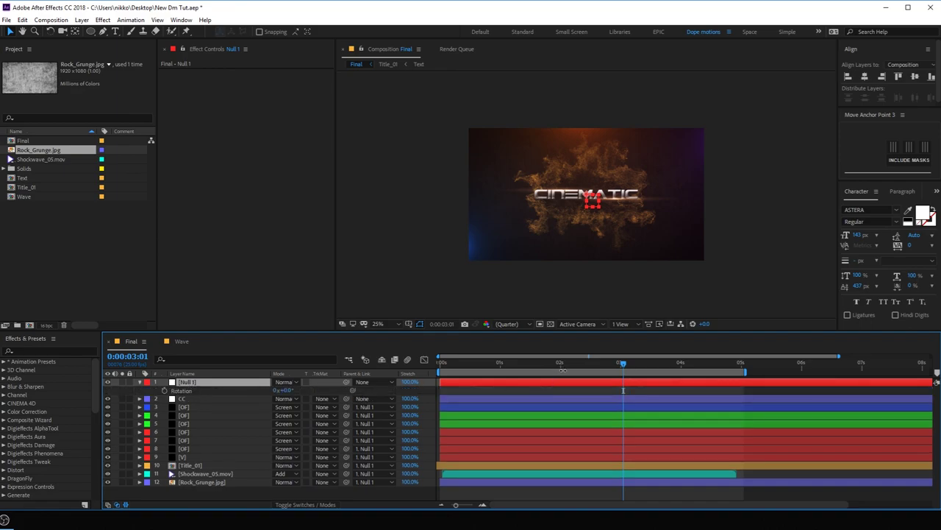
- Set Rotation and Scale keyframes on Null 1 at 2 seconds
left_click(561, 364)
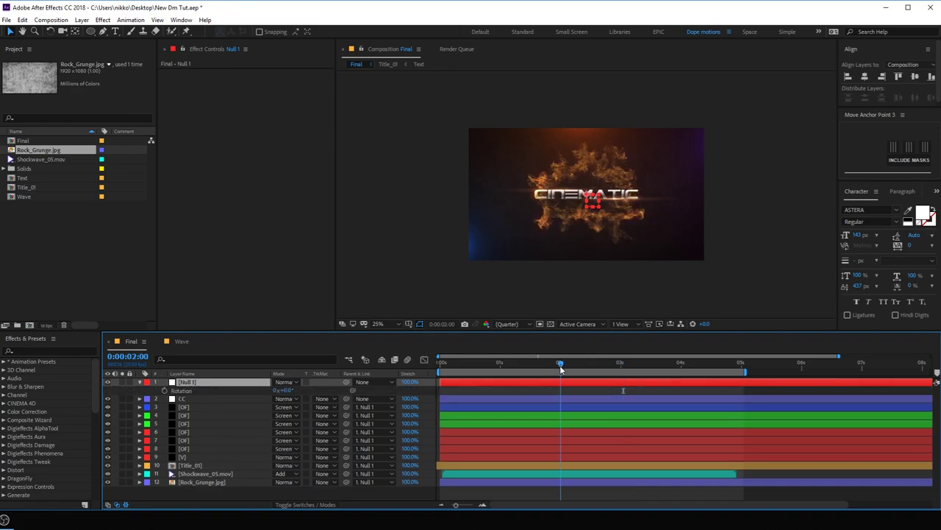
left_click(164, 390)
left_click(203, 385)
key("s")
left_click(164, 390)
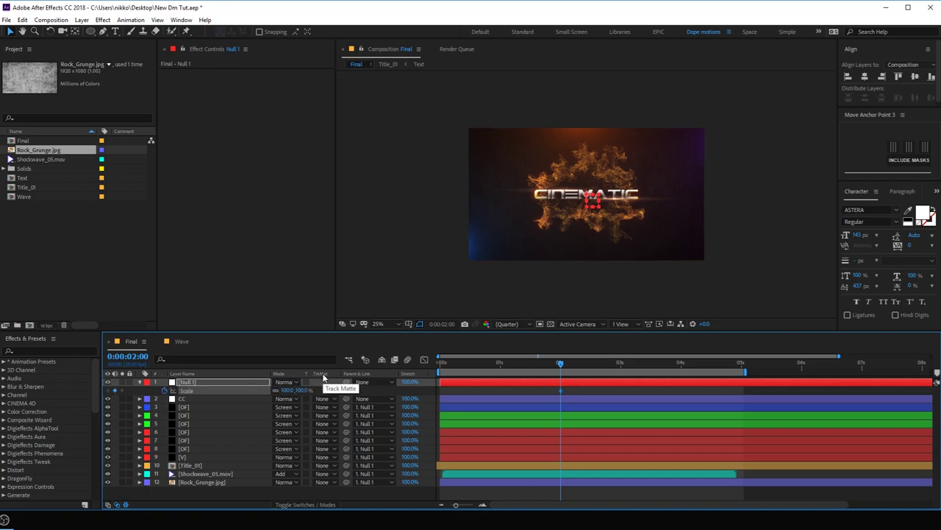
key("s")
key("u")
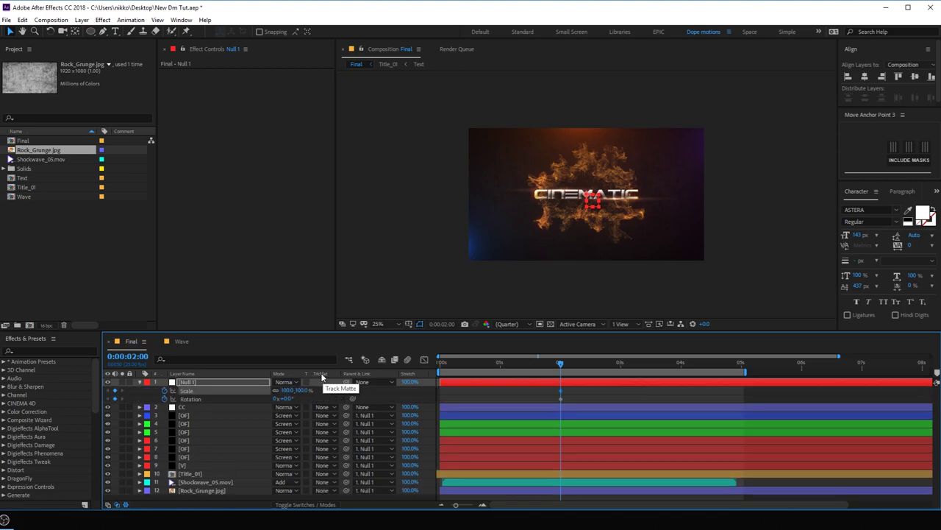
- At the comp start, set Null 1's Scale to 150% and Rotation to -12°
left_click_drag(522, 361, 411, 362)
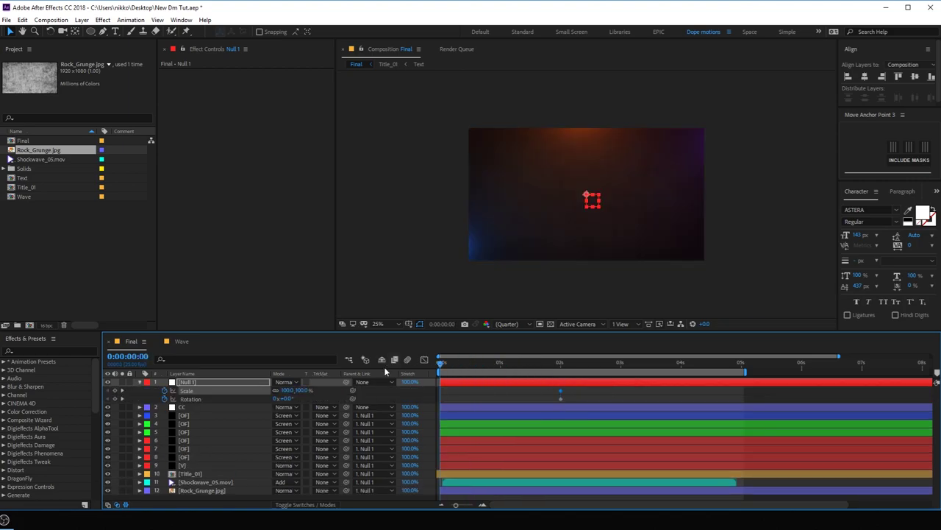
left_click(303, 390)
type("150")
key("Return")
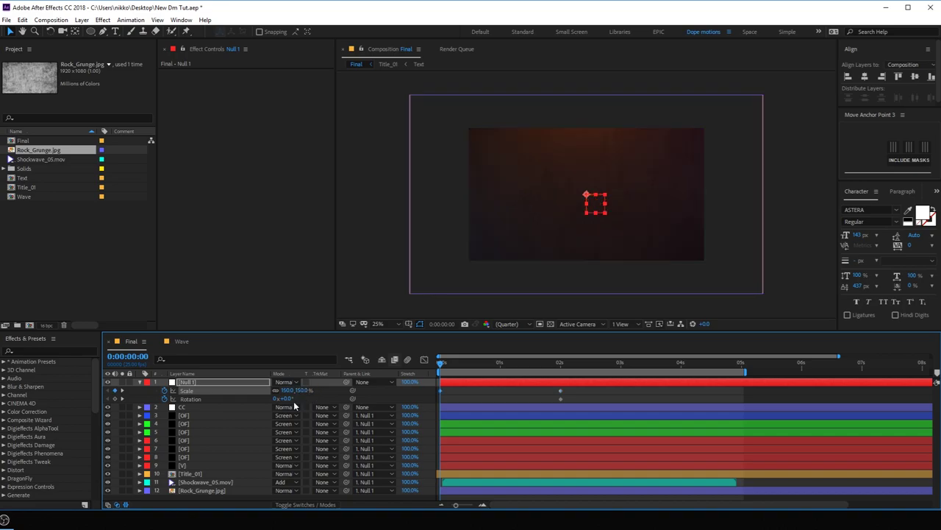
left_click(289, 399)
type("-12")
key("Return")
left_click_drag(443, 362, 474, 363)
left_click_drag(506, 370, 472, 397)
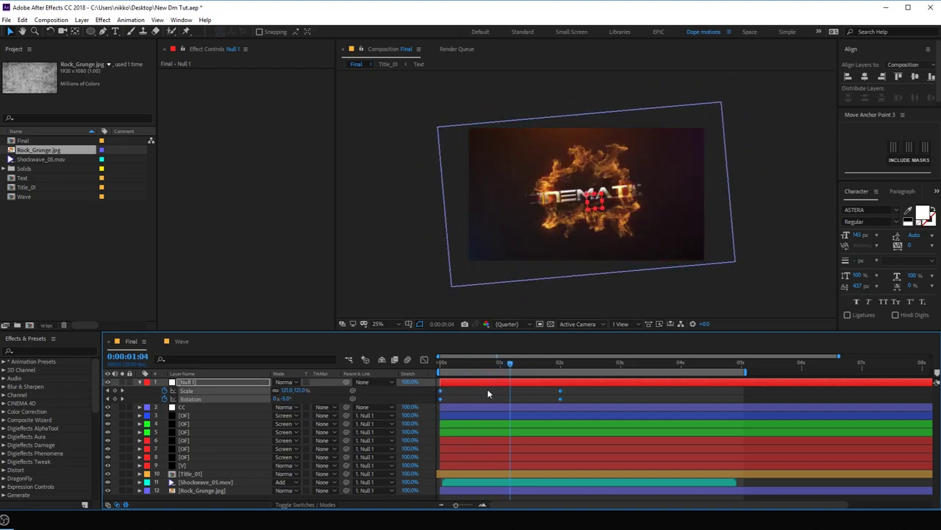
- Easy Ease the keyframes and sharpen the end keyframe's influence in the Graph Editor
key("F9")
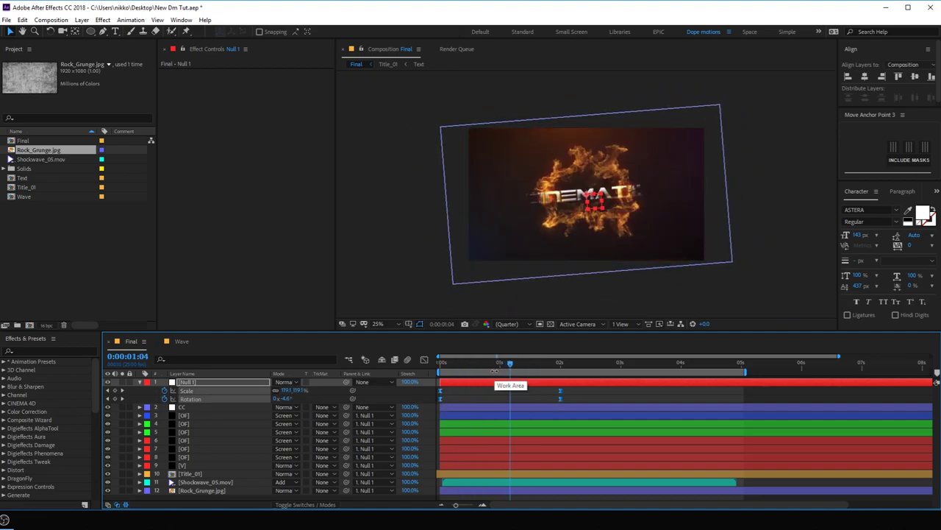
left_click(424, 360)
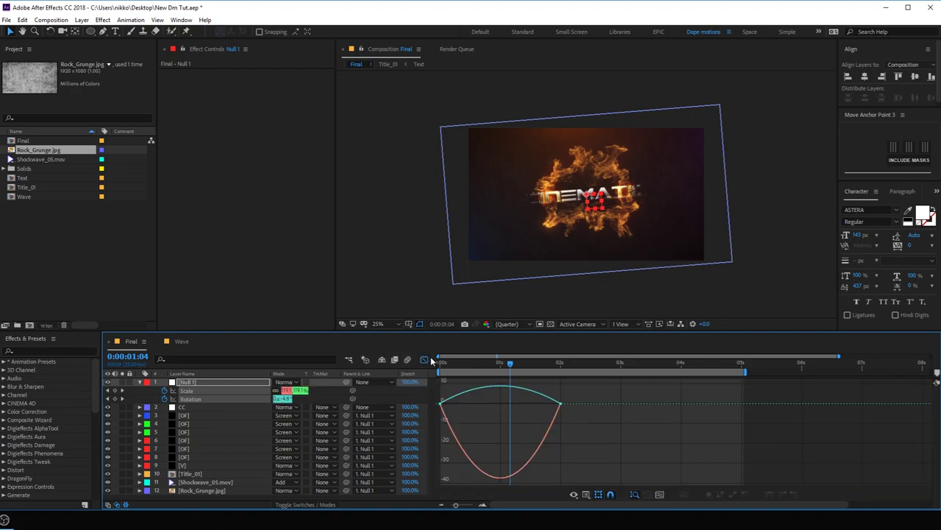
right_click(596, 408)
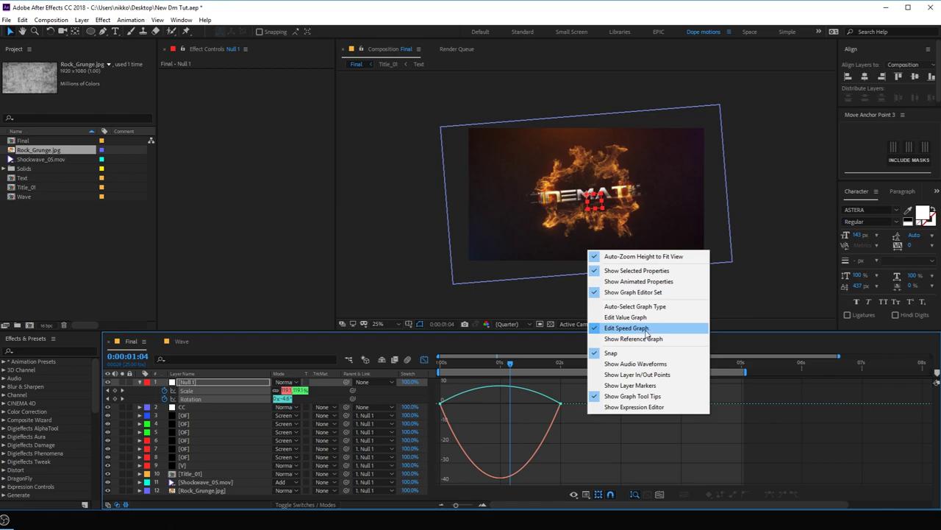
left_click(586, 412)
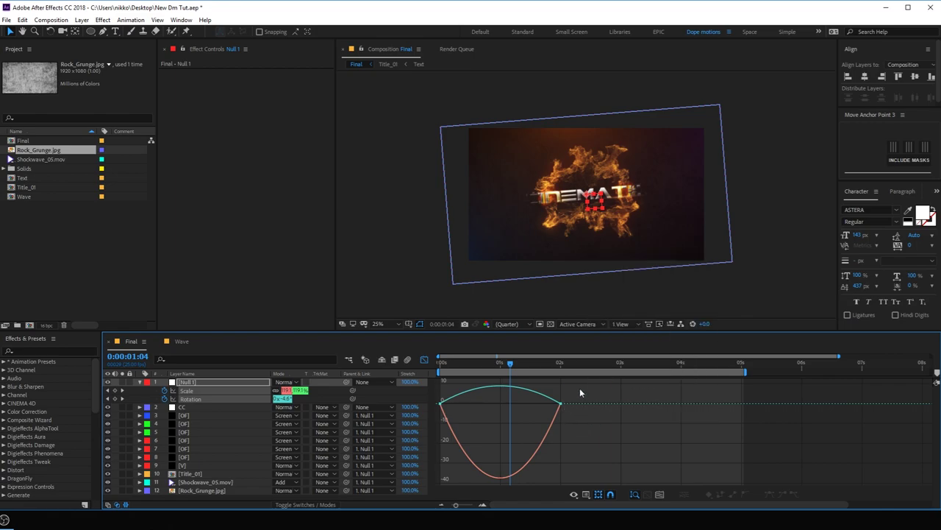
left_click_drag(528, 418, 491, 409)
left_click_drag(428, 395, 448, 403)
- Enlarge the viewer to 50% and preview the shake animation
key("space")
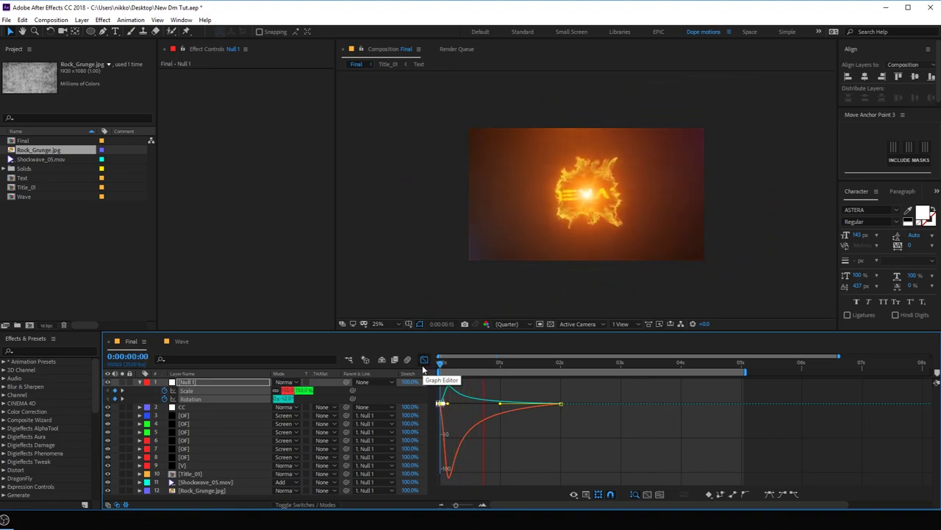
key("space")
key("space")
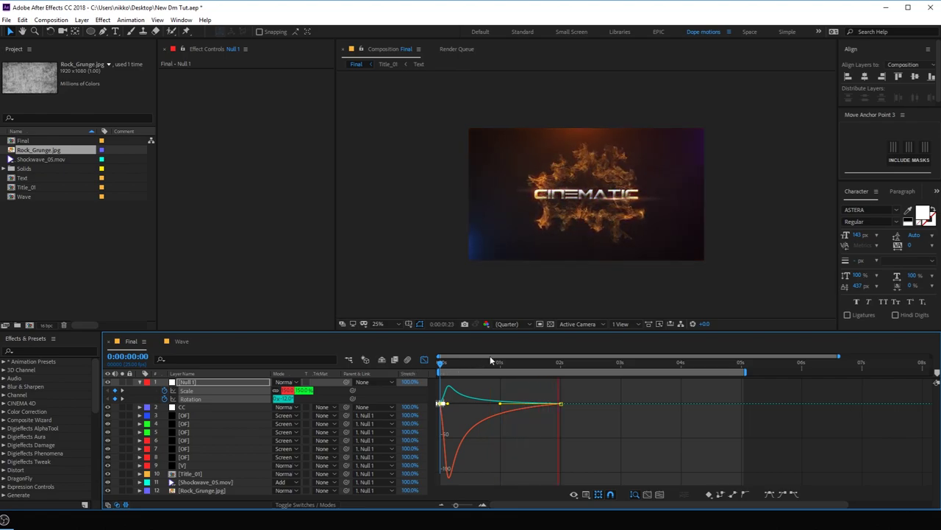
key("space")
left_click(423, 358)
key("period")
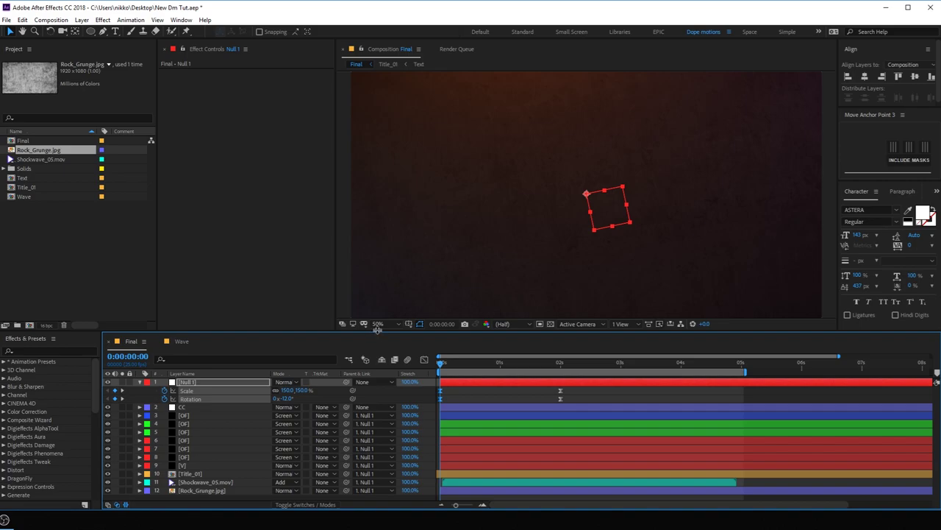
left_click_drag(383, 336, 385, 368)
key("space")
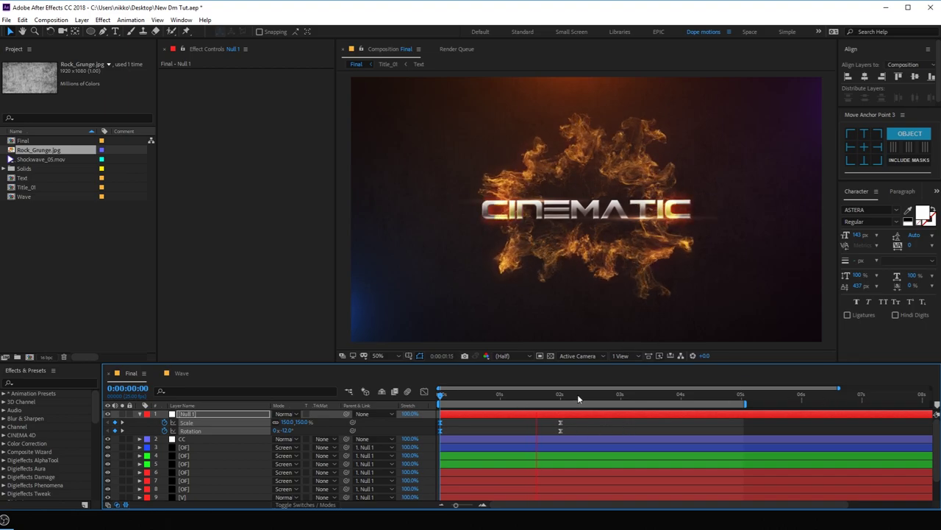
left_click(607, 395)
- Add particles sparks_1.mov to the comp in Add blend mode
left_click_drag(44, 149, 212, 448)
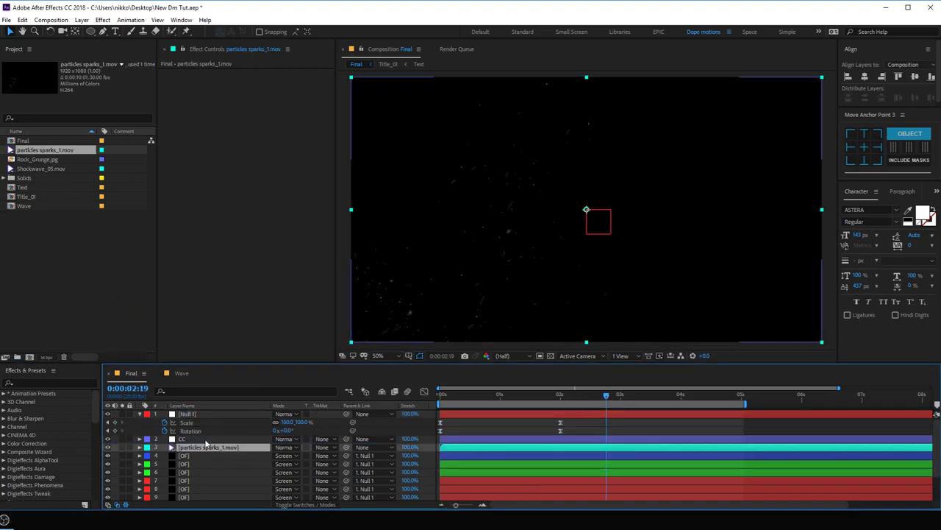
left_click(290, 448)
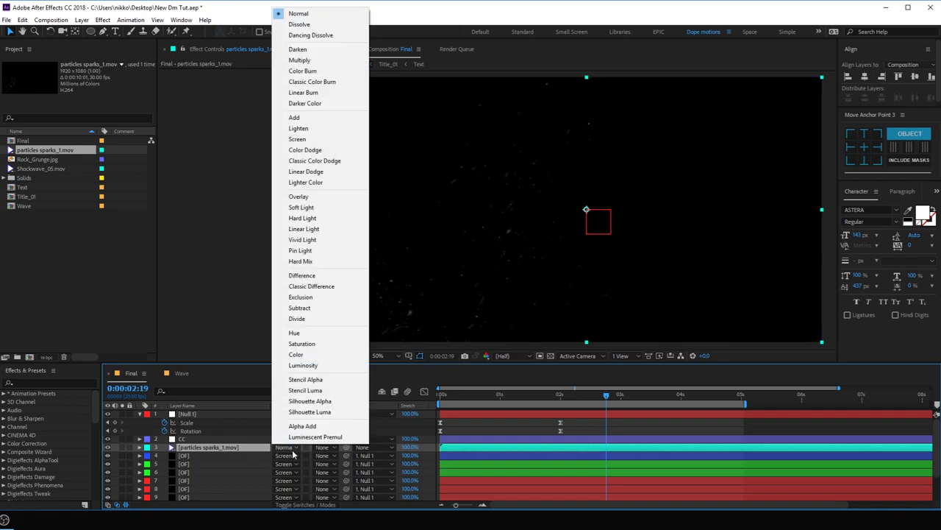
left_click(309, 117)
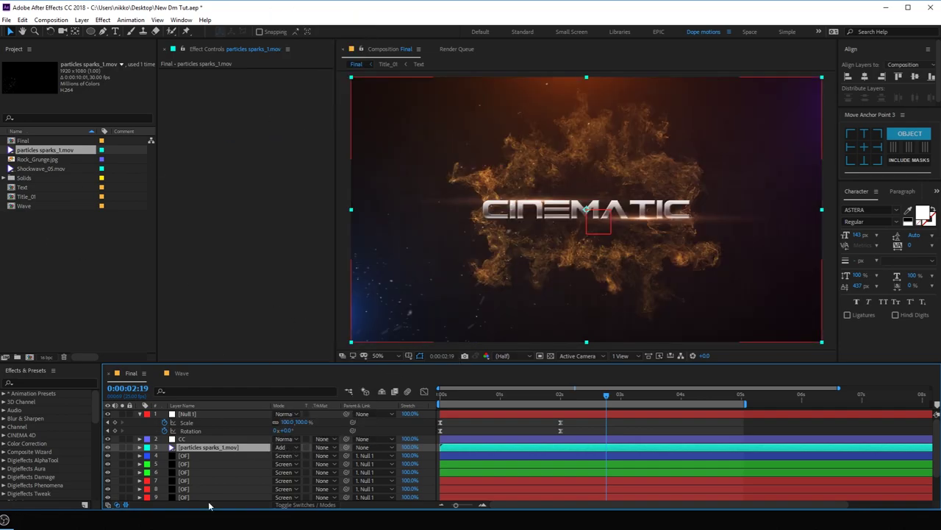
- Apply Tint to the sparks with Map White To orange FF8400
key("ctrl+space")
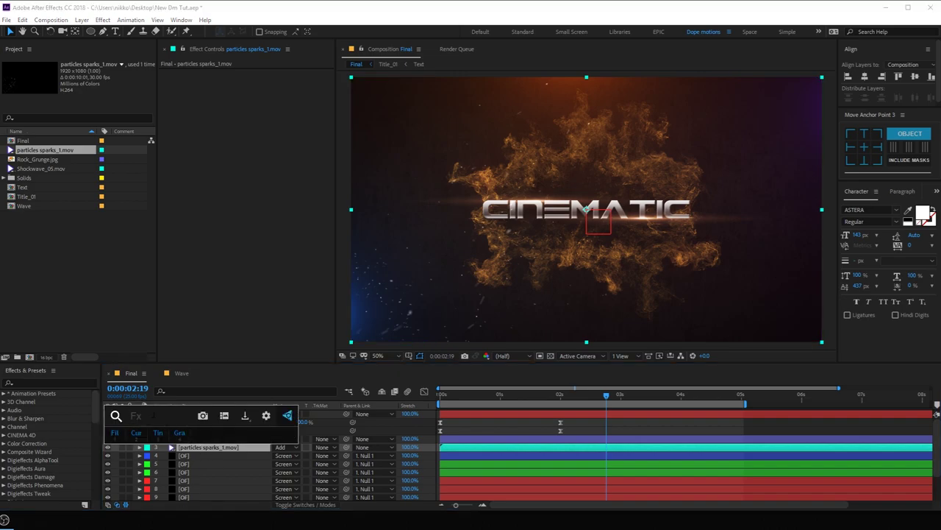
type("ti")
key("Return")
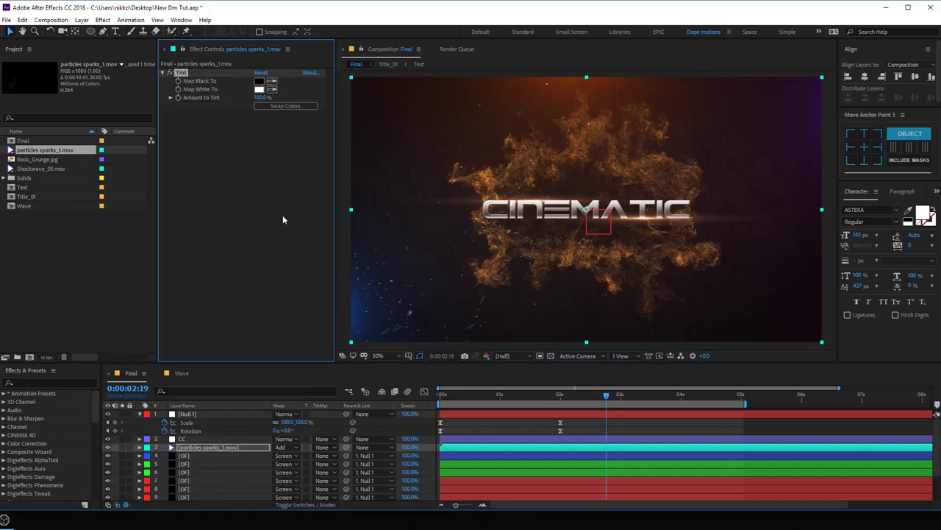
left_click(258, 89)
mouse_move(172, 303)
left_mouse_down()
mouse_move(172, 280)
mouse_move(172, 293)
left_mouse_up()
left_click_drag(158, 184, 180, 162)
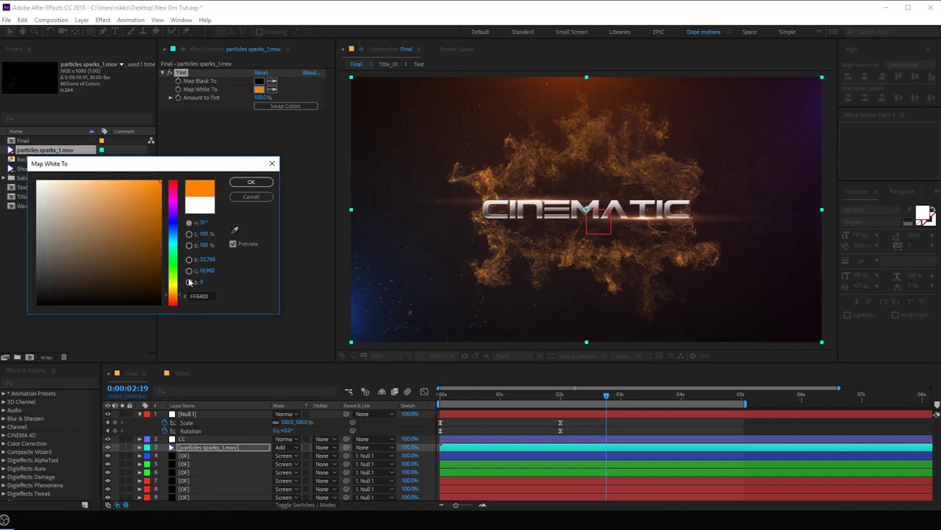
left_click(251, 182)
- Apply Glow to the sparks and raise its Glow Threshold
key("ctrl+space")
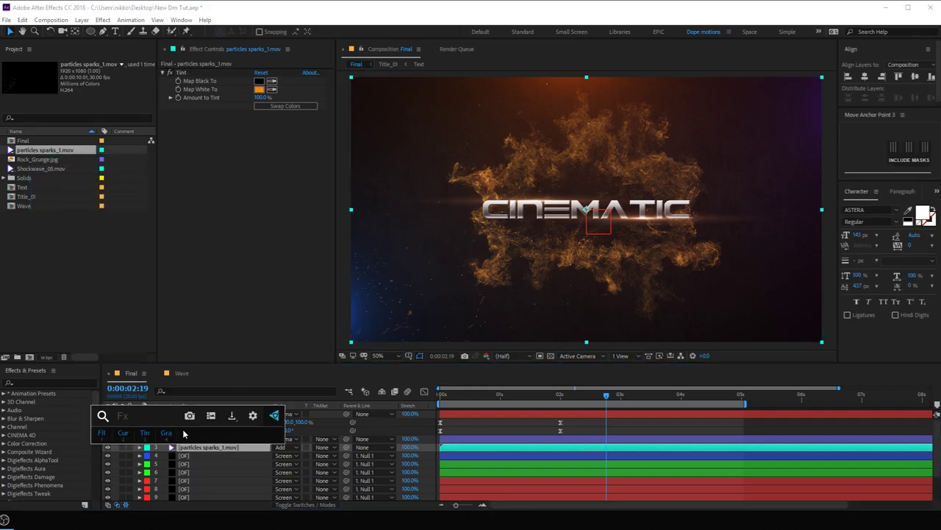
type("glo")
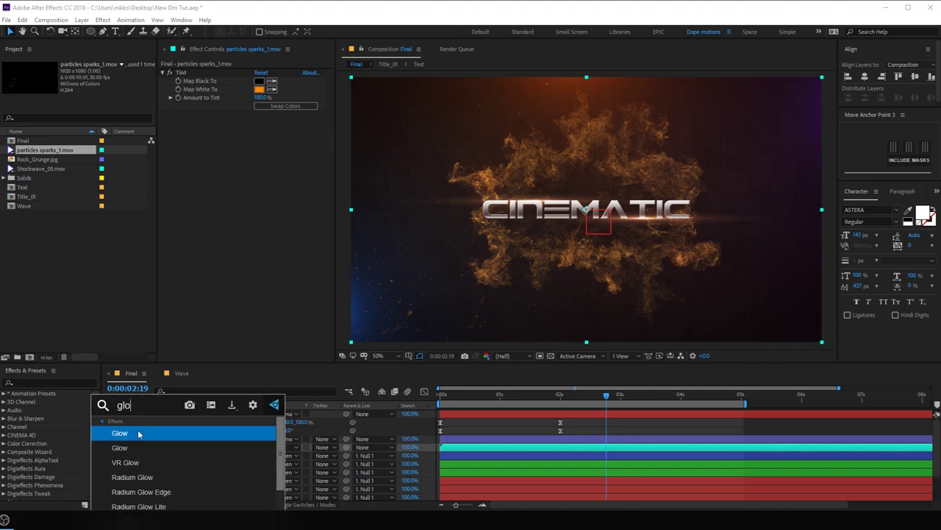
left_click(138, 433)
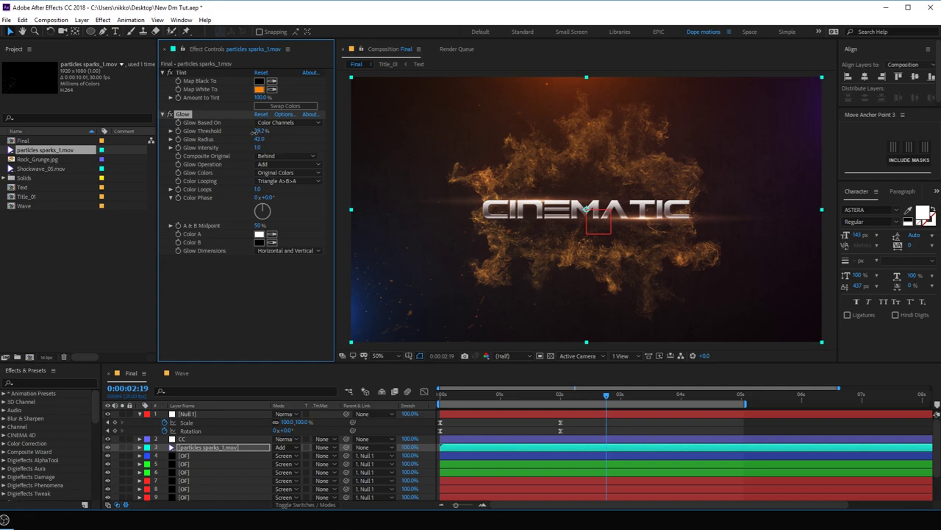
left_click_drag(219, 137, 229, 136)
- Parent the particles sparks_1.mov layer to Null 1, then duplicate it
left_click_drag(454, 397, 620, 398)
left_click(190, 447)
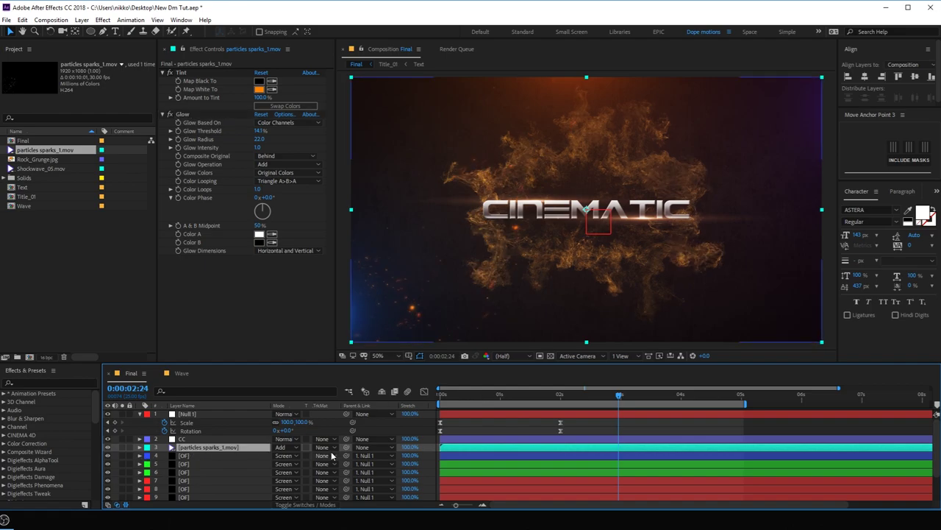
left_click_drag(347, 447, 189, 414)
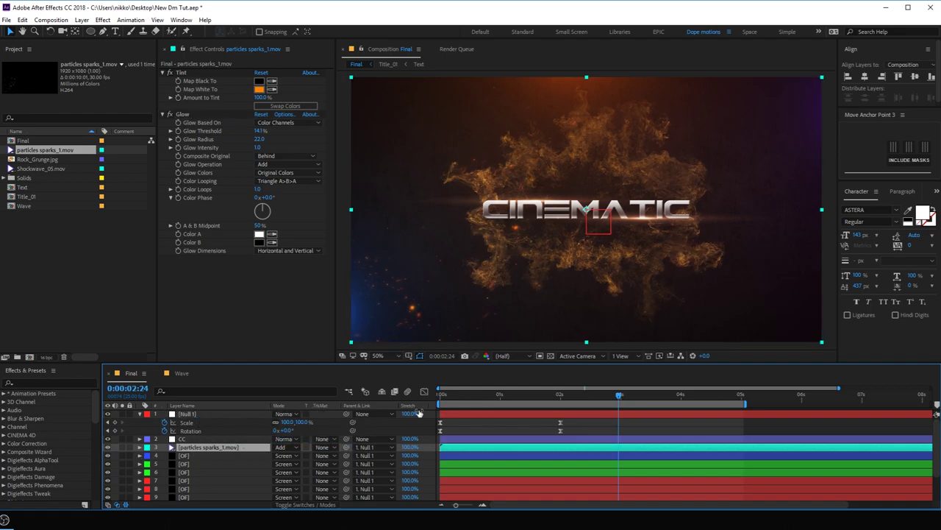
left_click_drag(553, 397, 596, 420)
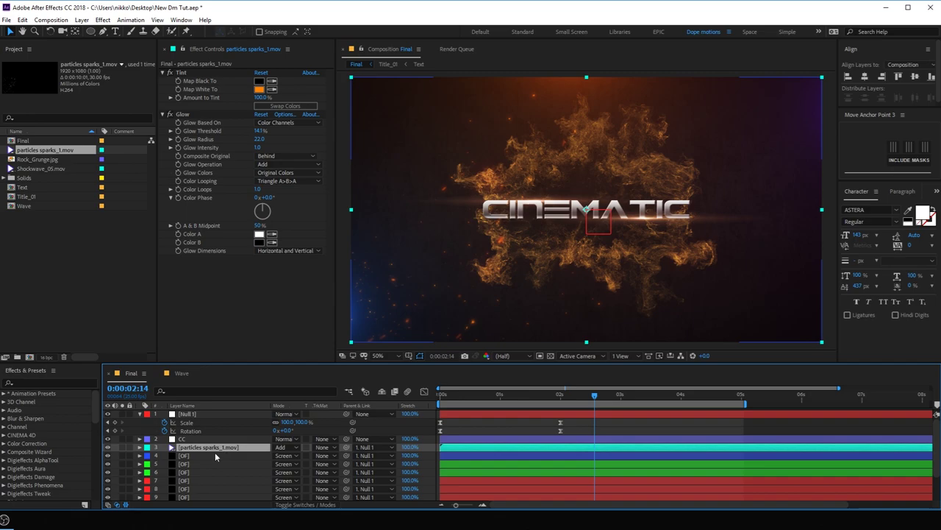
key("ctrl+d")
left_click(501, 238)
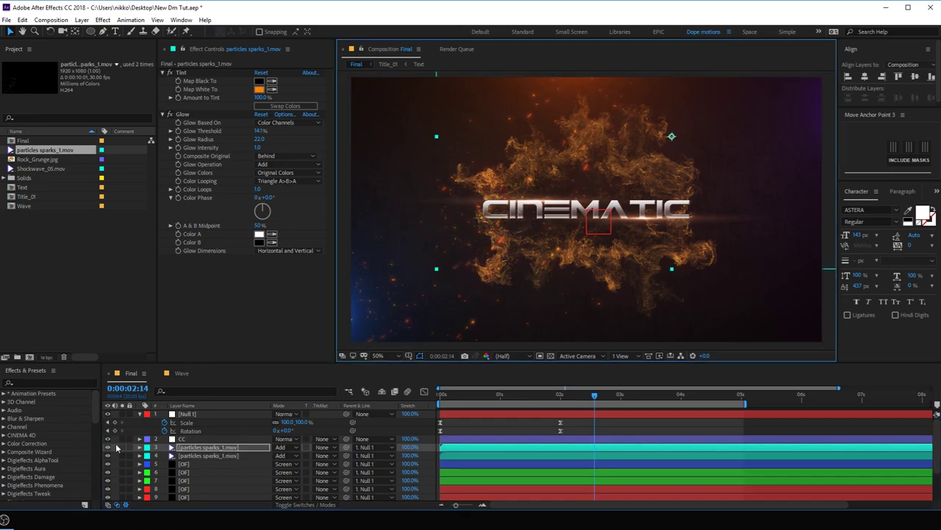
- Scale the top sparks copy down to 40%
key("s")
left_click(303, 455)
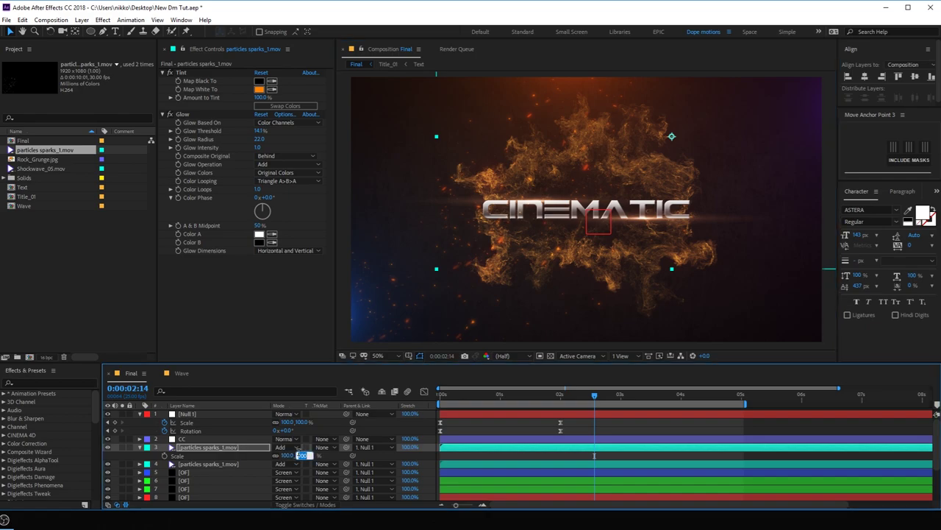
type("50")
key("Return")
left_click(589, 179)
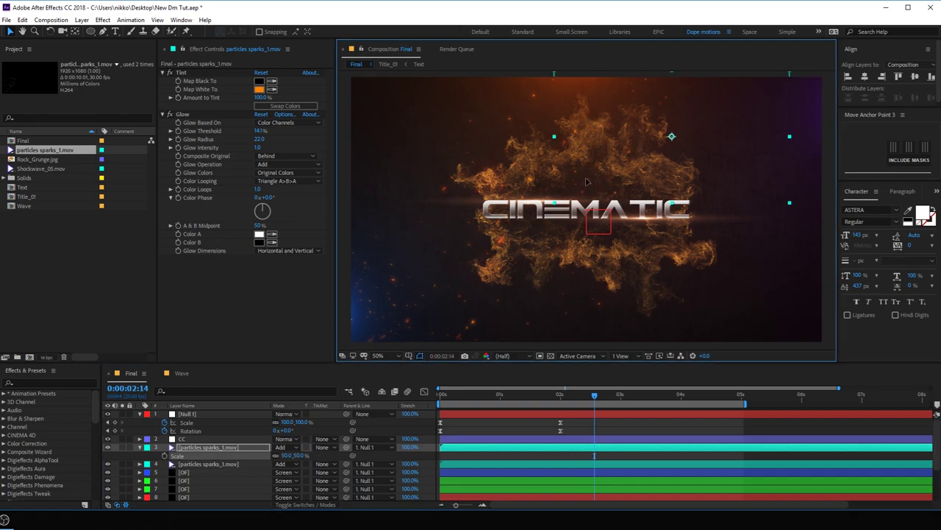
key("slash")
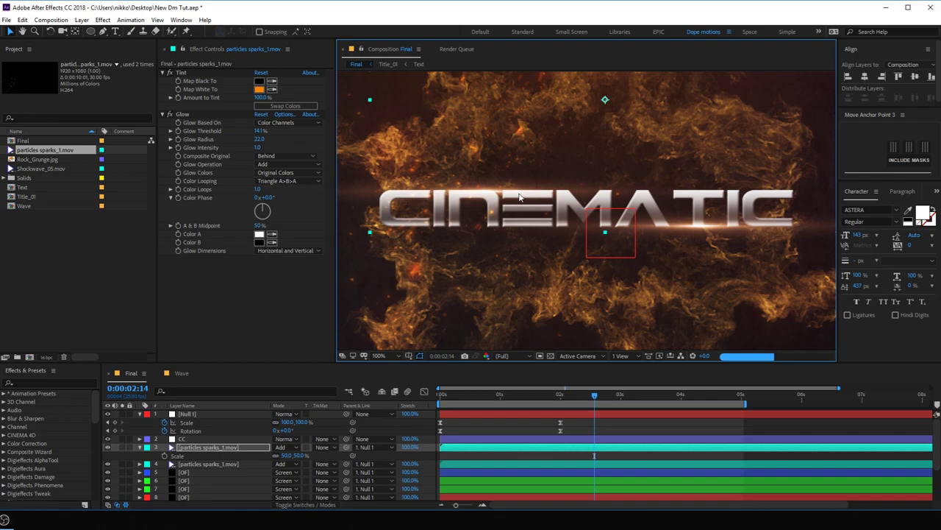
scroll(496, 209, "down", 2)
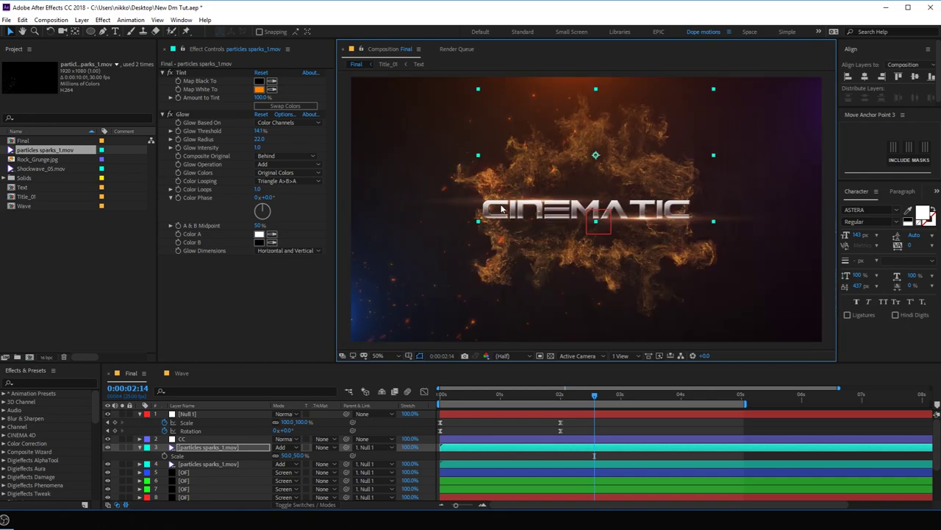
left_click(298, 455)
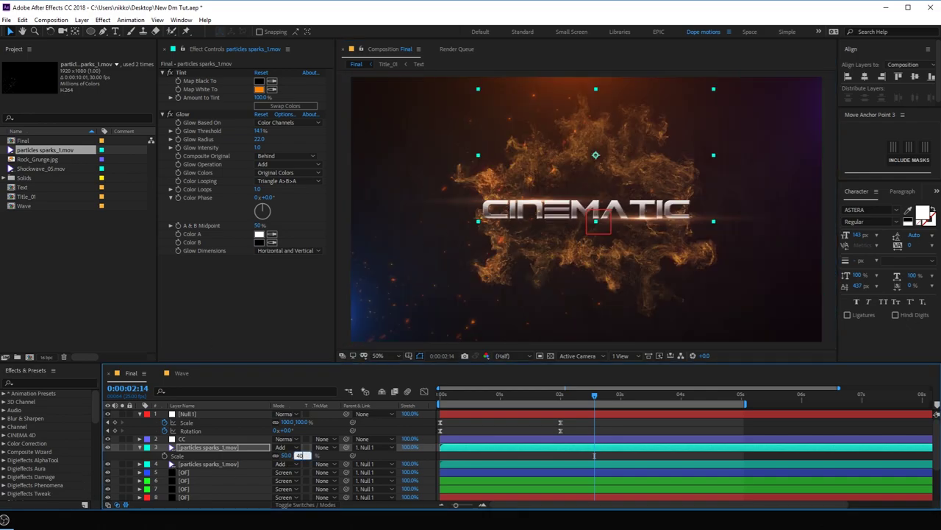
key("Return")
left_click(516, 194)
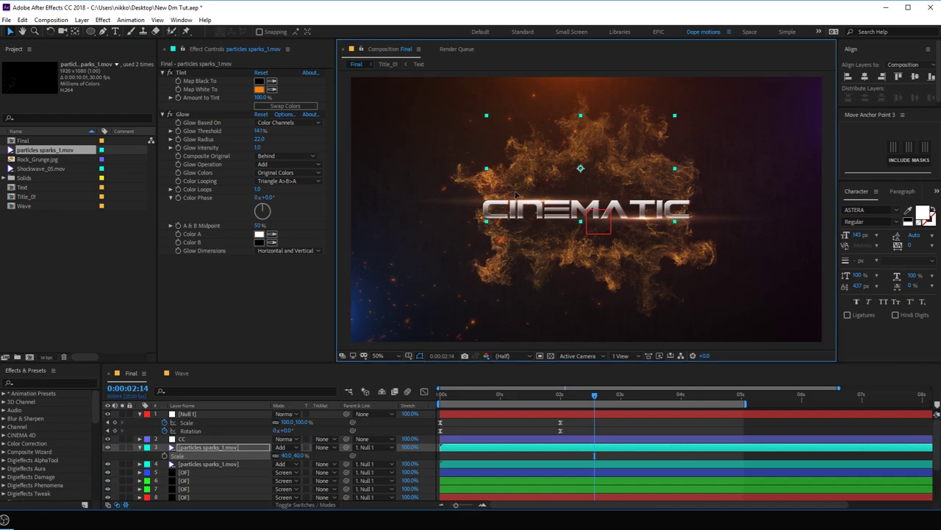
- Trim the smaller sparks layer to start just after 1 second
left_click_drag(442, 447, 553, 446)
left_click_drag(560, 397, 533, 398)
left_click_drag(550, 447, 527, 447)
left_click_drag(536, 401, 682, 404)
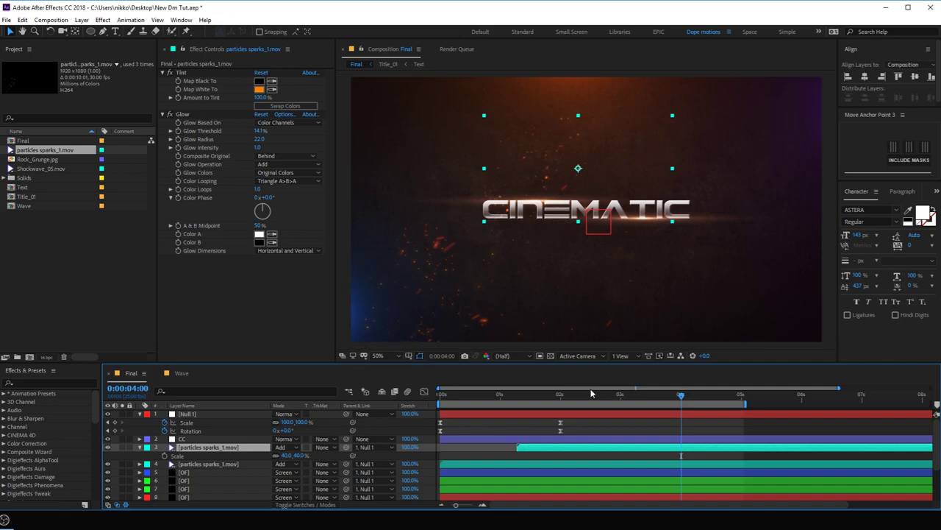
- Duplicate the smaller sparks layer and shift the copy to the right
key("ctrl+d")
left_click_drag(550, 214, 650, 212)
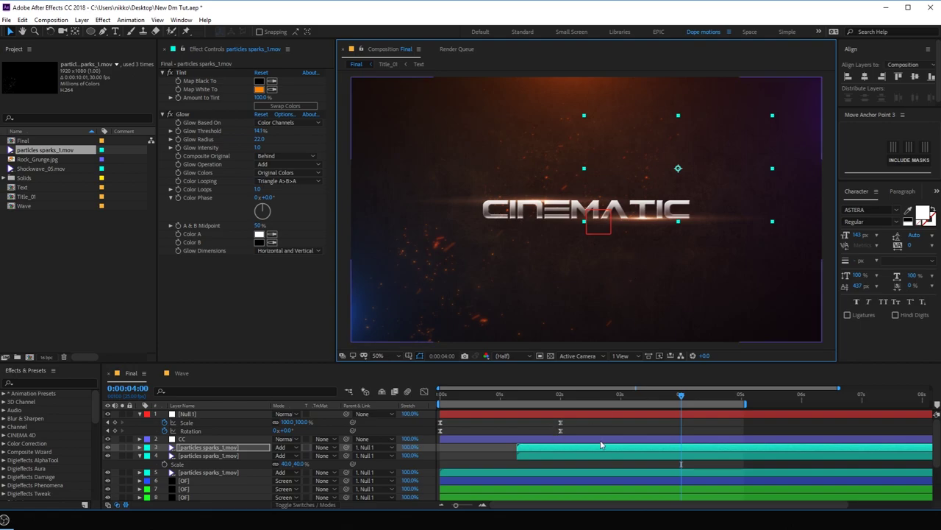
left_click(586, 431)
key("Home")
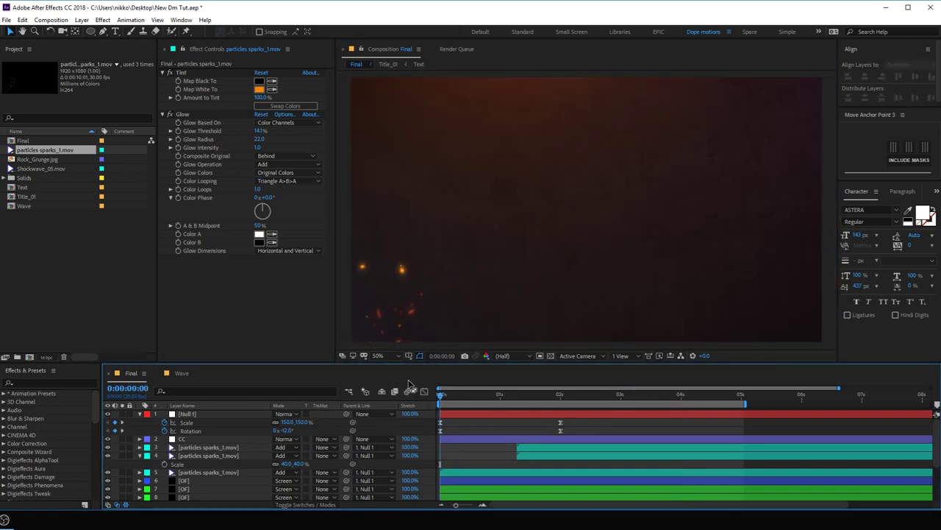
- Raise the lowest sparks layer's Glow Radius from 22 to 75, keeping Opacity at 100%
key("space")
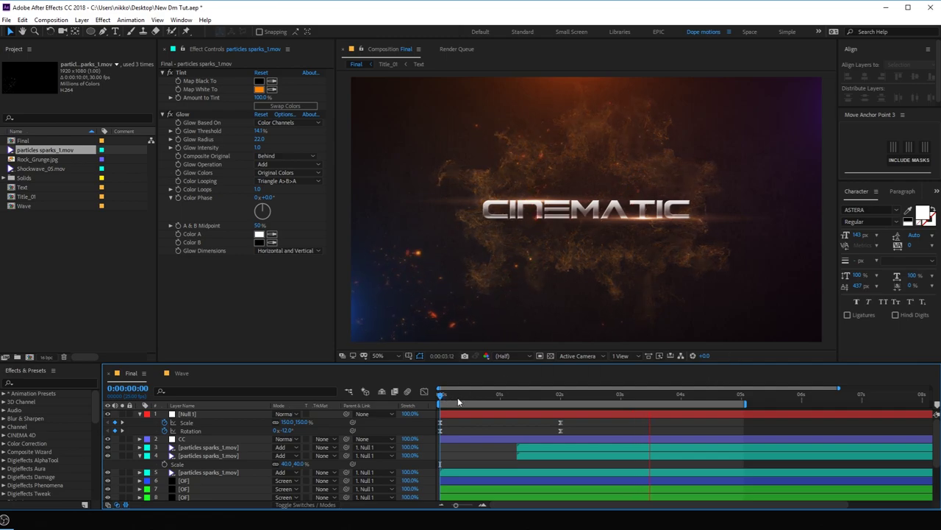
left_click_drag(455, 395, 635, 393)
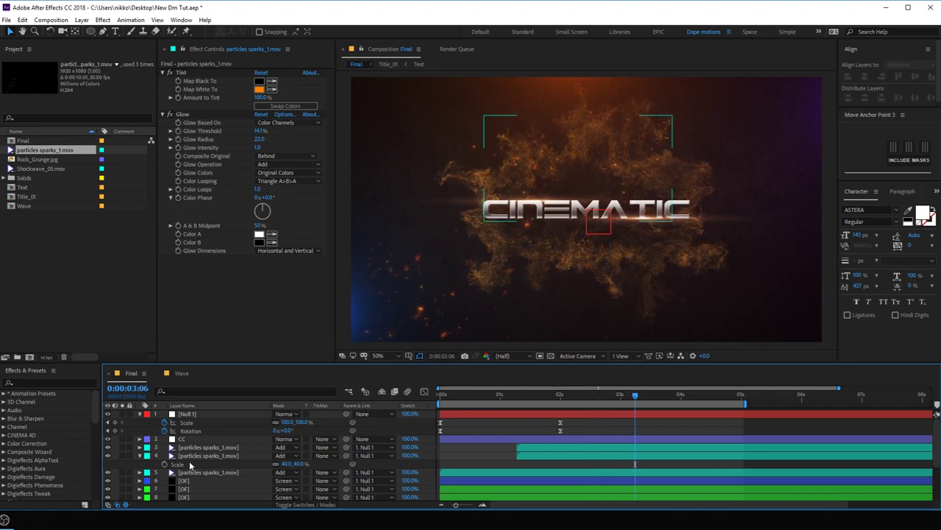
left_click(208, 472)
key("t")
left_click_drag(290, 482, 269, 480)
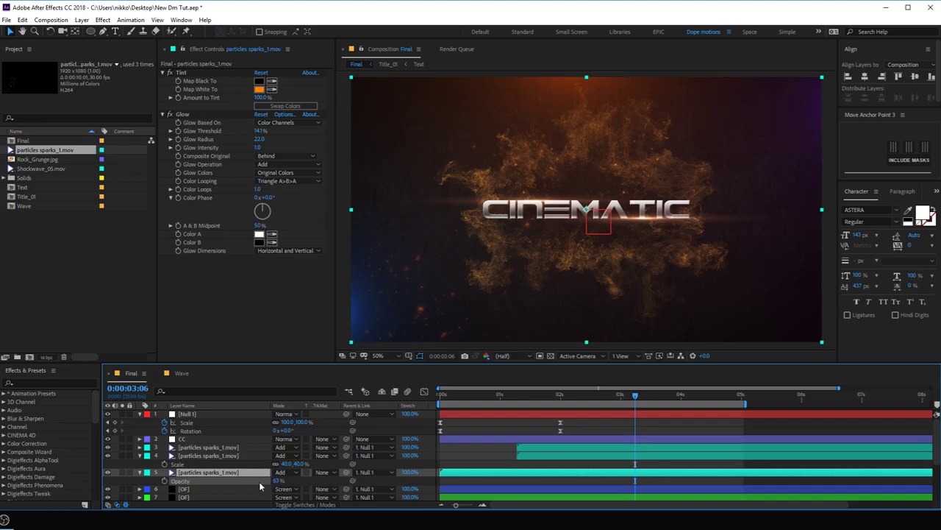
key("ctrl+z")
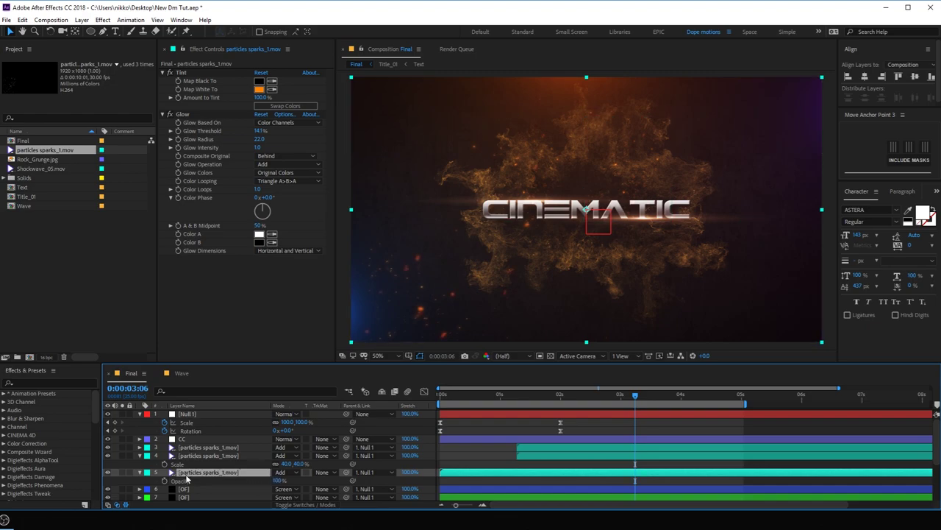
left_click_drag(259, 140, 274, 142)
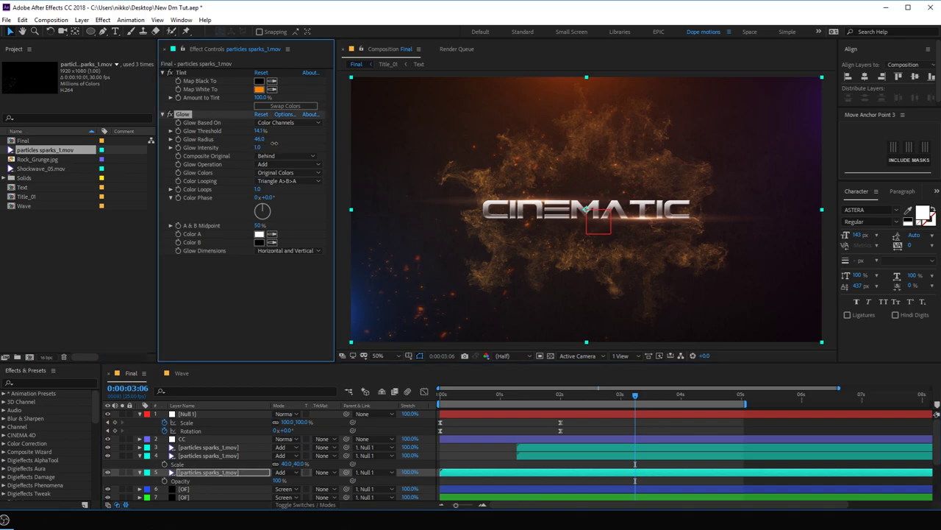
left_click(471, 469)
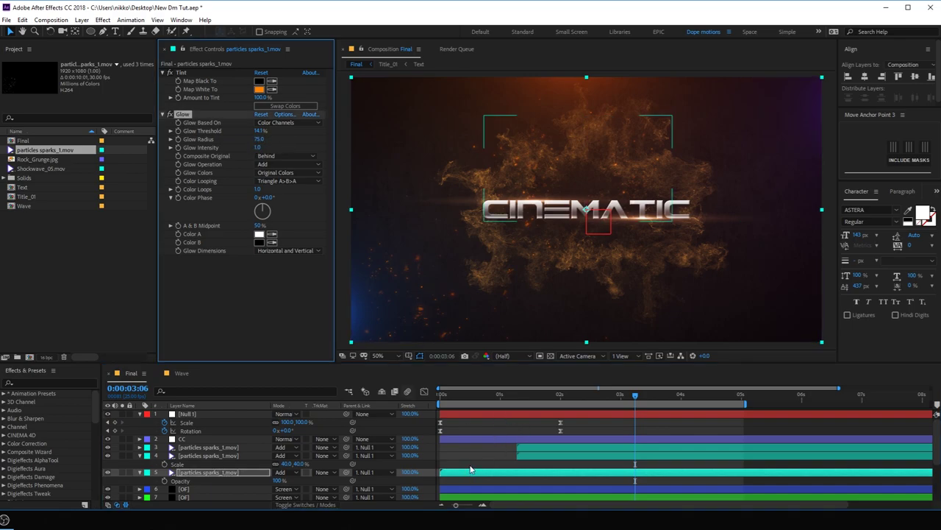
- Add a second Glow effect to the sparks layer and enlarge its scale slightly
key("ctrl+d")
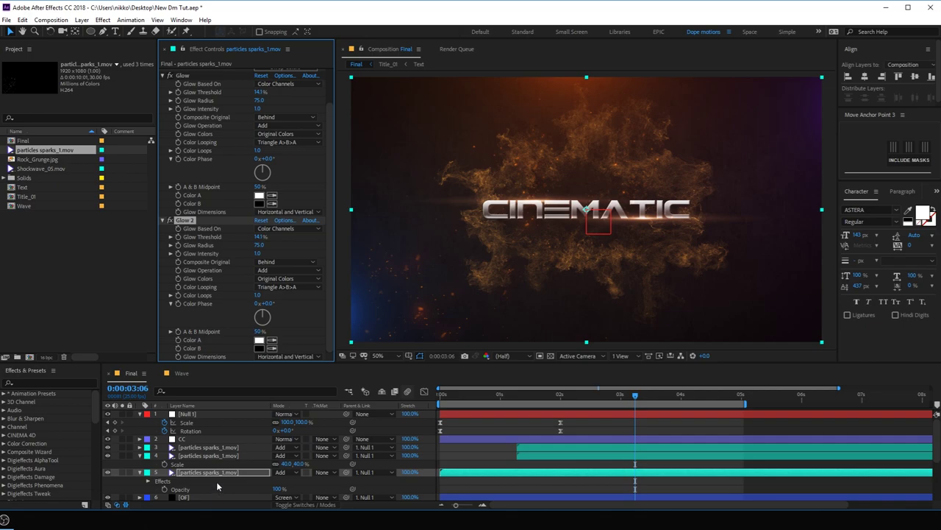
key("s")
left_click_drag(285, 480, 261, 472)
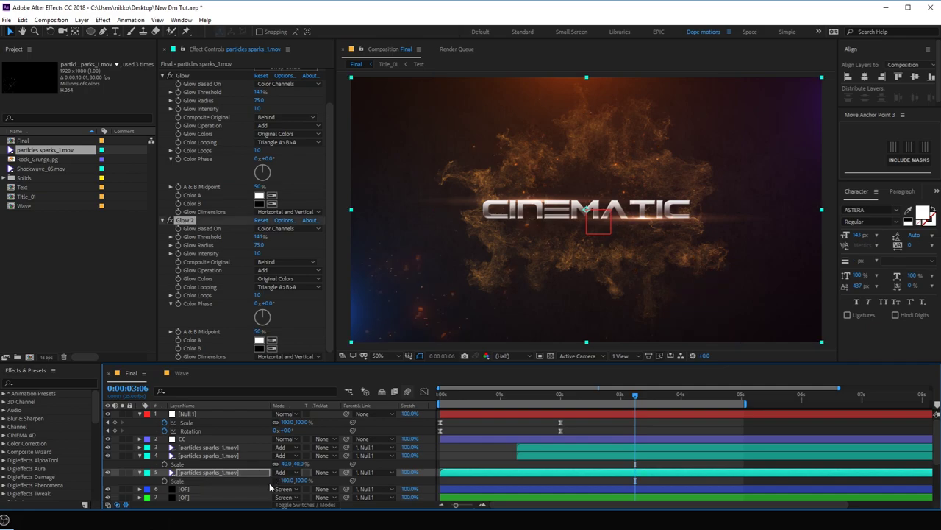
- Duplicate the glowing sparks layer, mirror one copy to Scale -102, 100%, and preview the first second
left_click(213, 473)
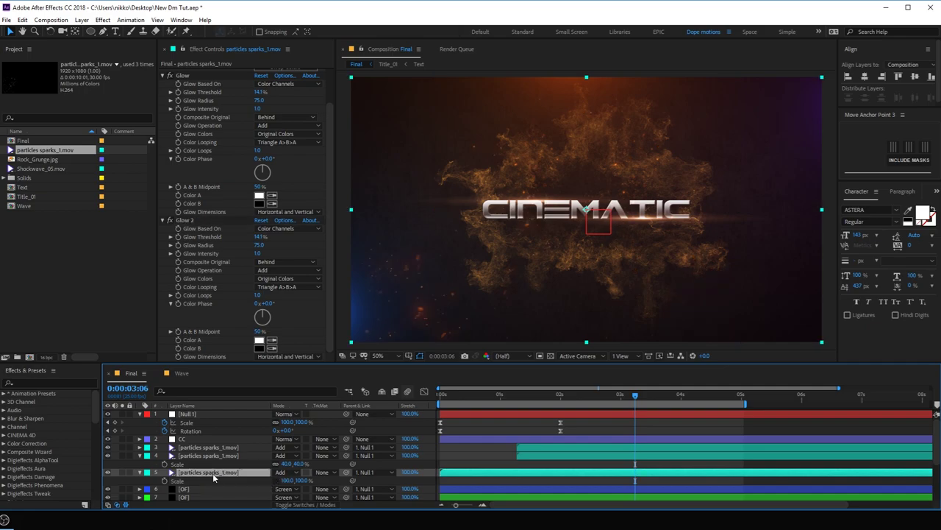
key("ctrl+d")
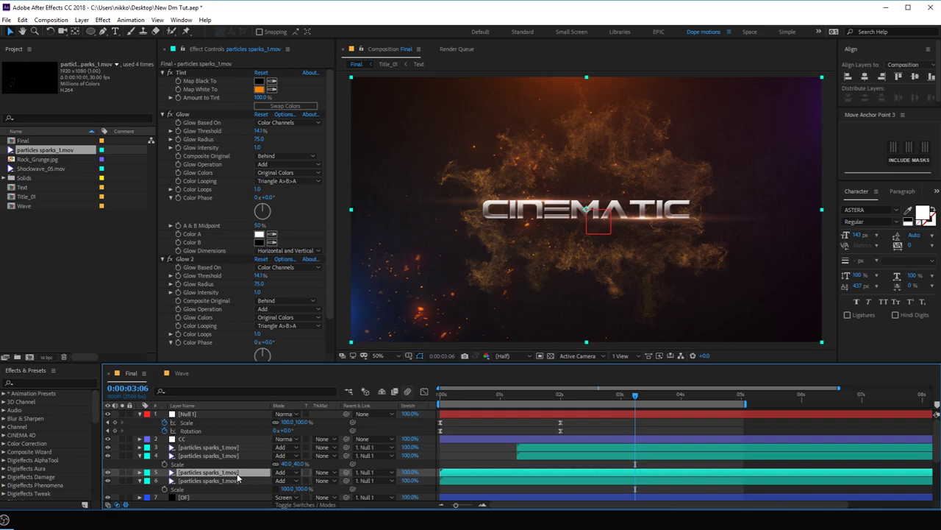
key("ctrl+Up")
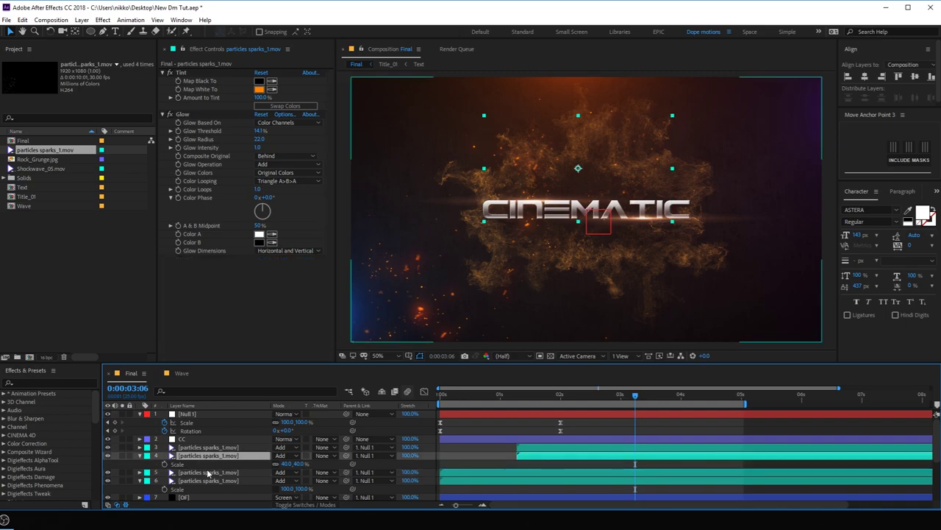
left_click(211, 474)
key("s")
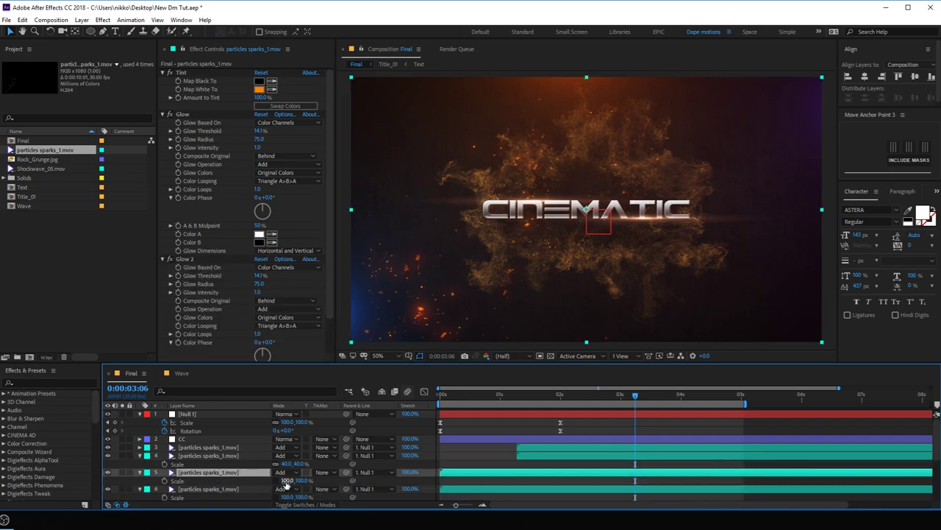
left_click_drag(281, 479, 195, 491)
left_click_drag(455, 395, 500, 405)
key("Home")
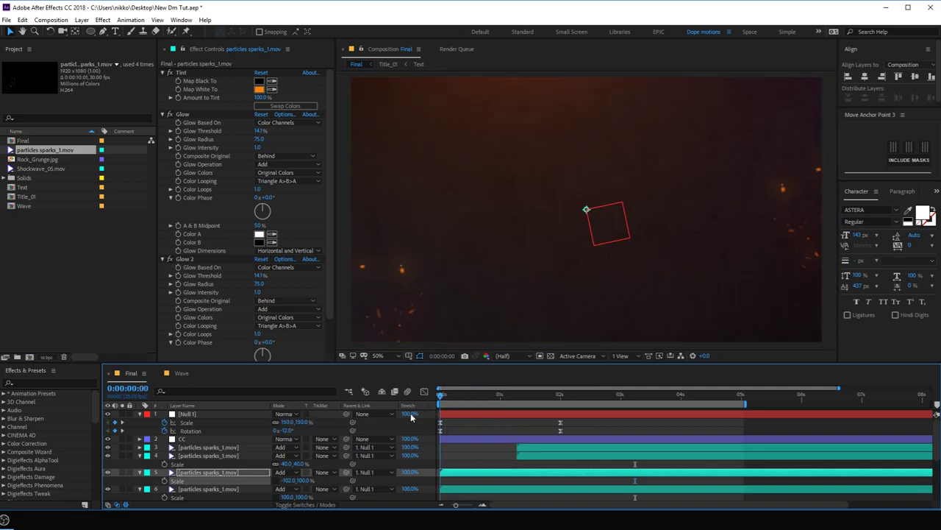
key("space")
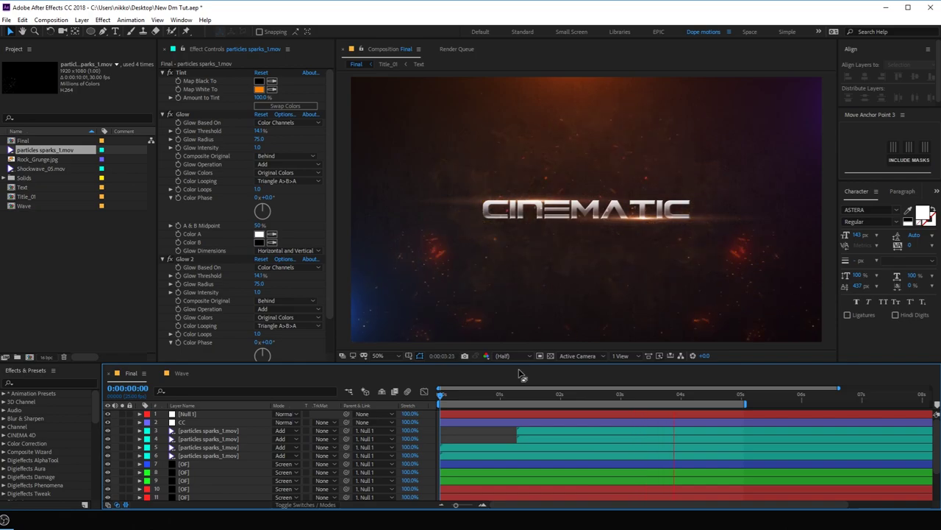
key("space")
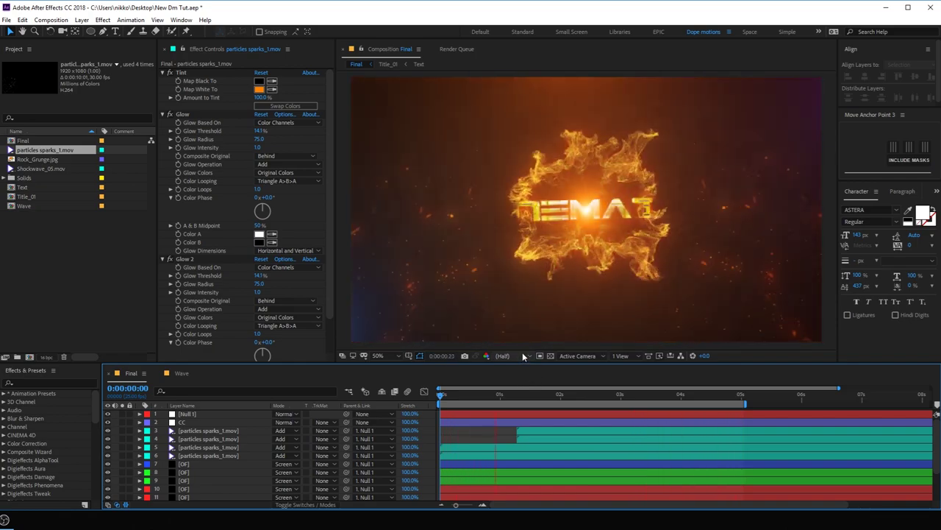